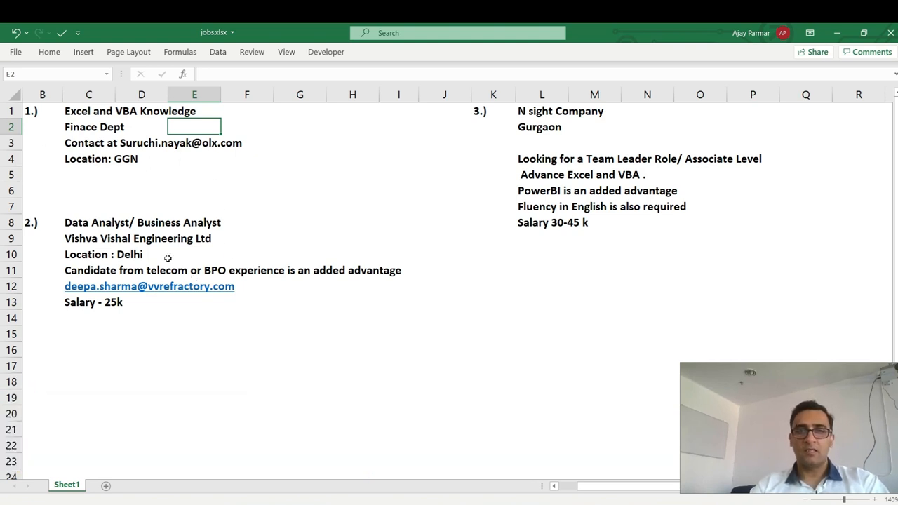
Review the three job listings' details and select the empty cell under the third salary.
{"action": "left_click", "coordinate": [550, 238]}
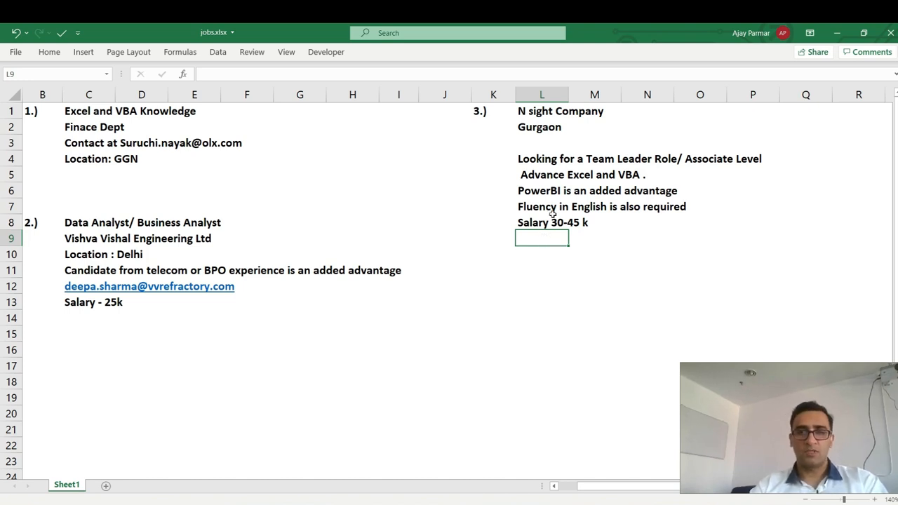
{"action": "left_click", "coordinate": [118, 142]}
{"action": "left_click", "coordinate": [153, 254]}
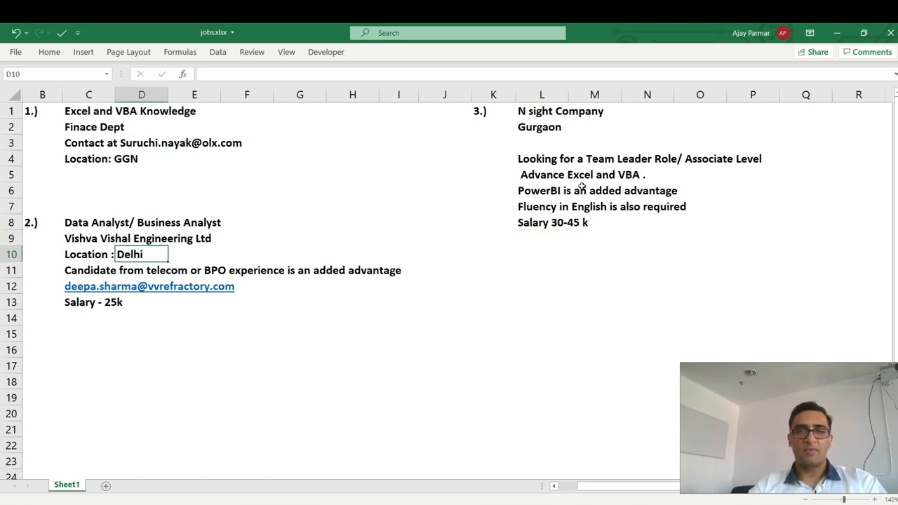
{"action": "left_click", "coordinate": [582, 188]}
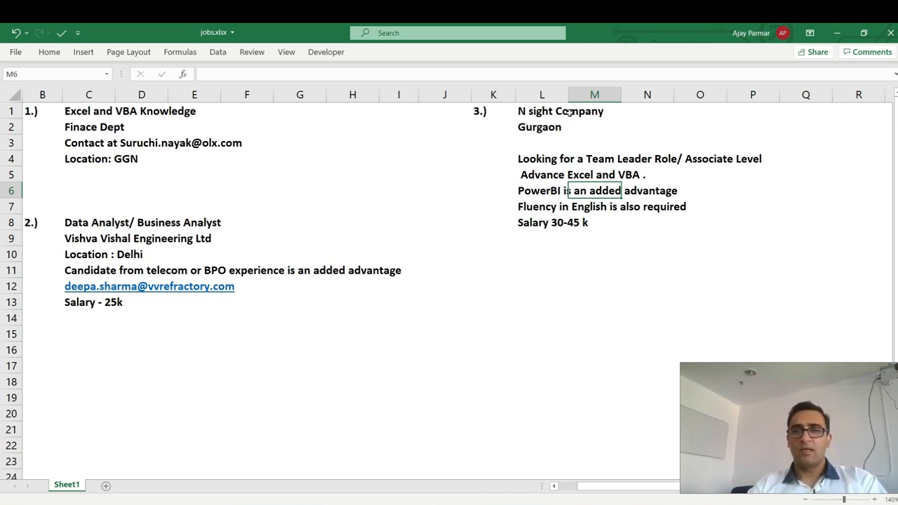
{"action": "left_click", "coordinate": [550, 154]}
{"action": "left_click", "coordinate": [552, 204]}
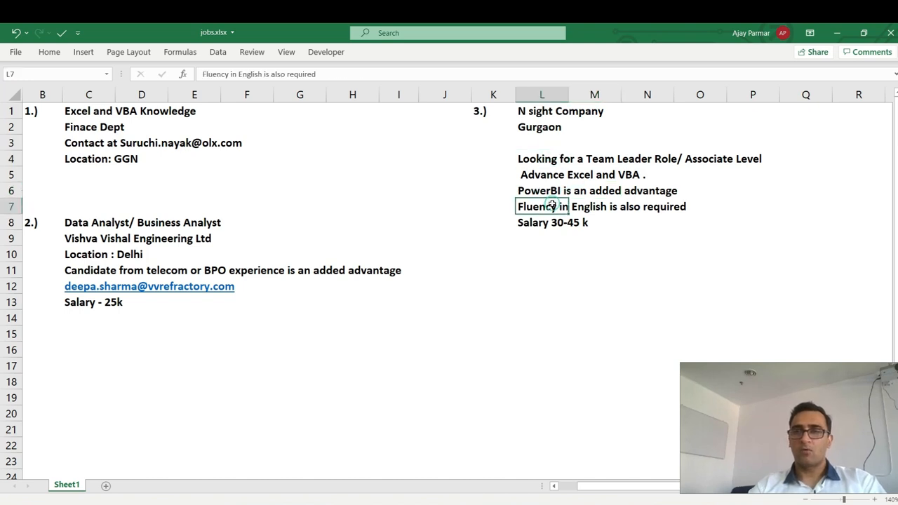
{"action": "left_click", "coordinate": [555, 235]}
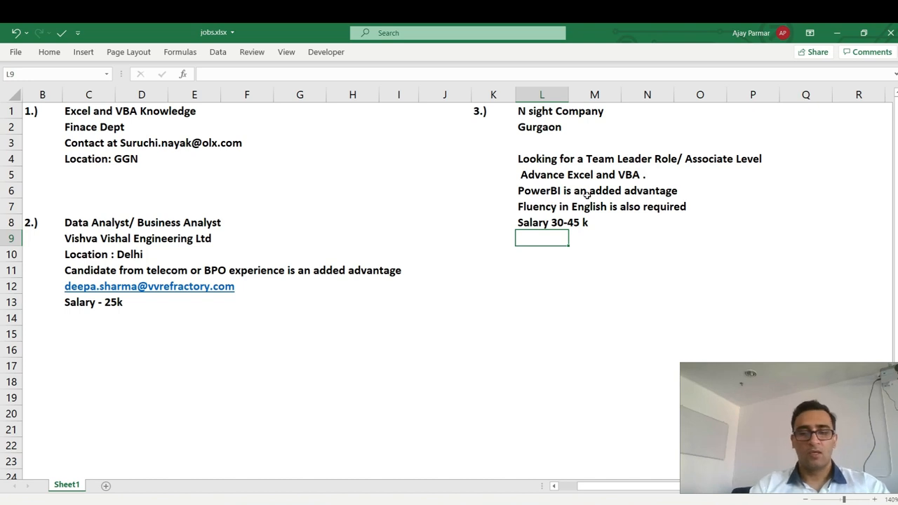
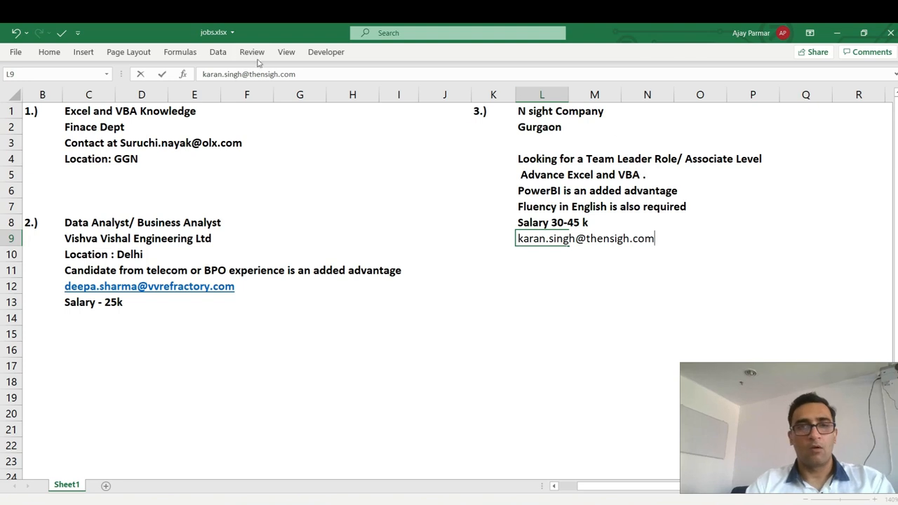
Enter the contact's e-mail address in L9 and correct the misspelled domain.
{"action": "left_click", "coordinate": [277, 74]}
{"action": "type", "text": "t"}
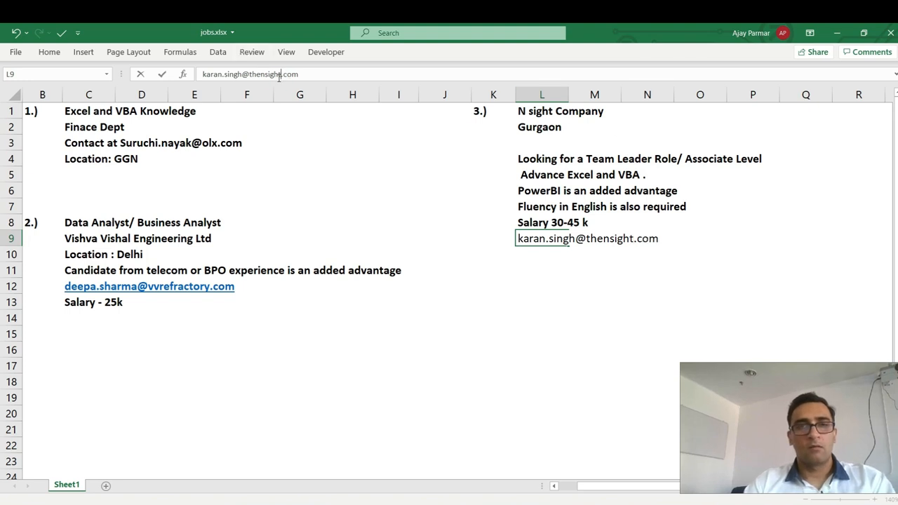
{"action": "key", "text": "ctrl+Return"}
{"action": "key", "text": "Return"}
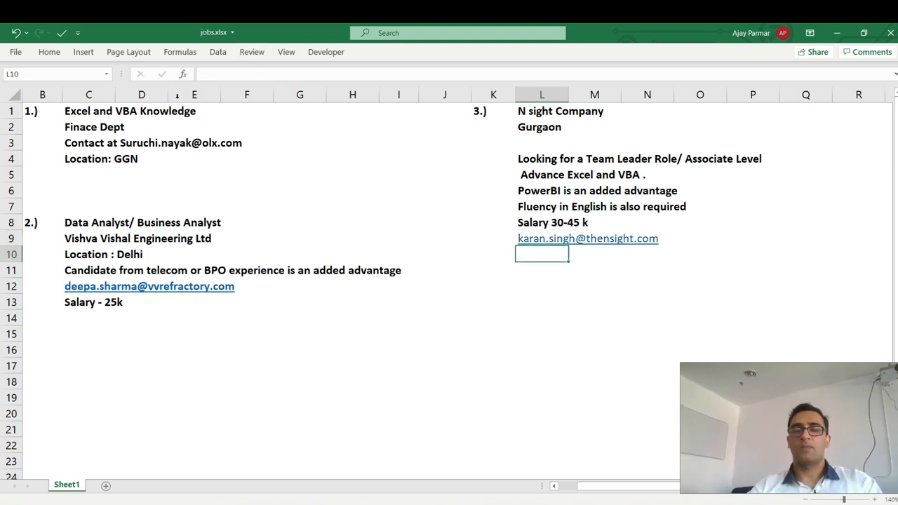
{"action": "left_click", "coordinate": [170, 170]}
{"action": "left_click", "coordinate": [281, 179]}
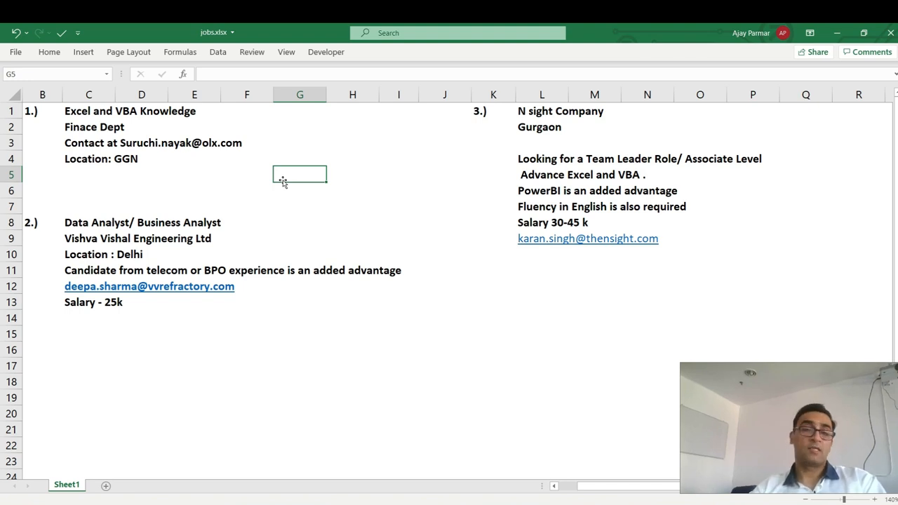
Switch from jobs.xlsx to the Book1 window showing the H1–H7 dates table.
{"action": "left_click", "coordinate": [359, 206]}
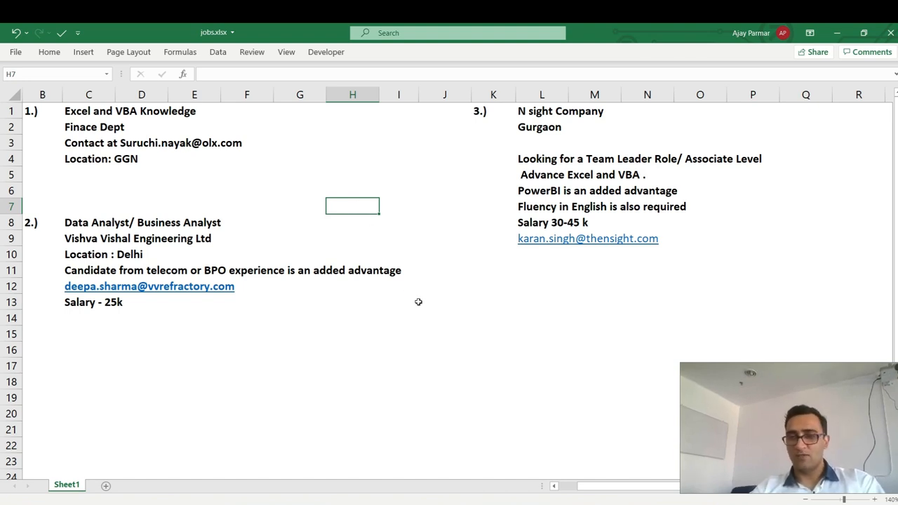
{"action": "left_click", "coordinate": [349, 328]}
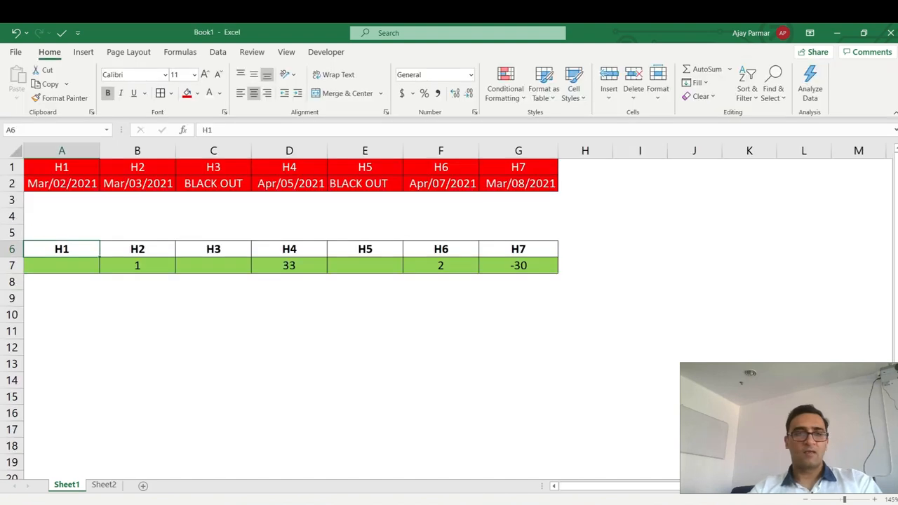
{"action": "left_click", "coordinate": [268, 361]}
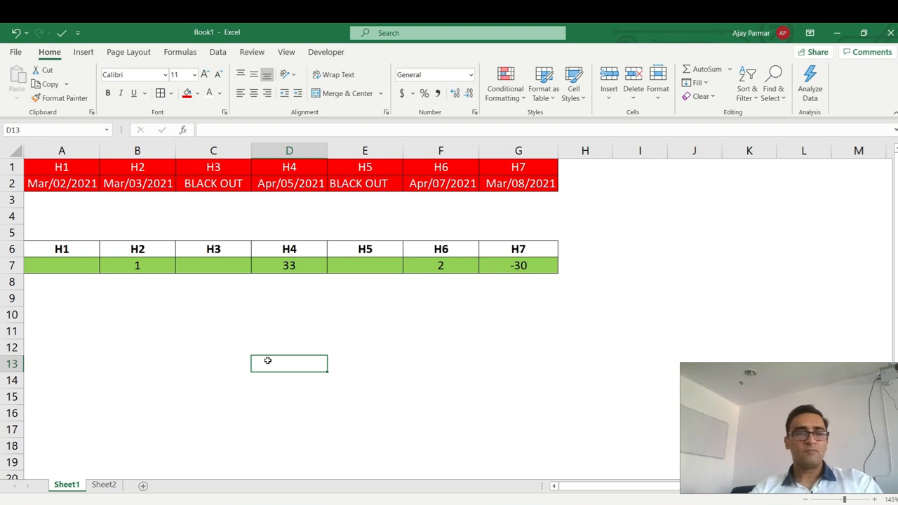
{"action": "left_click", "coordinate": [62, 164]}
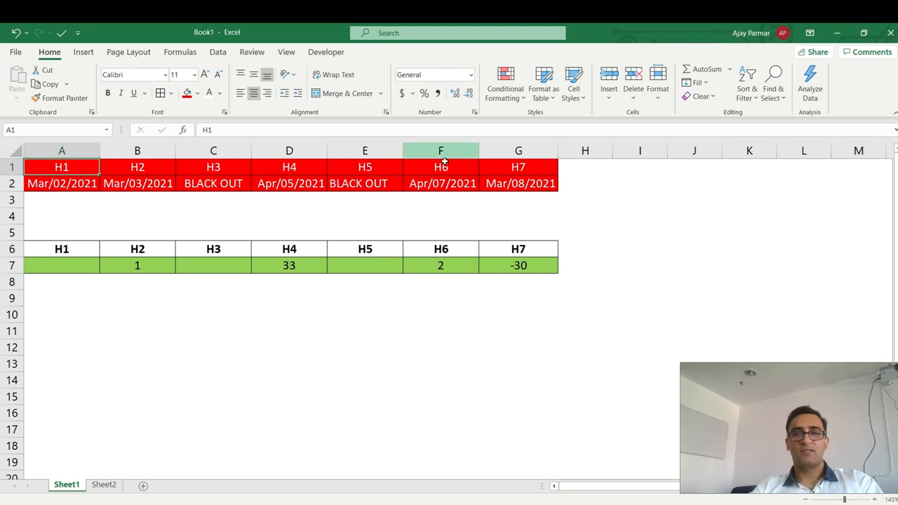
{"action": "left_click", "coordinate": [52, 251]}
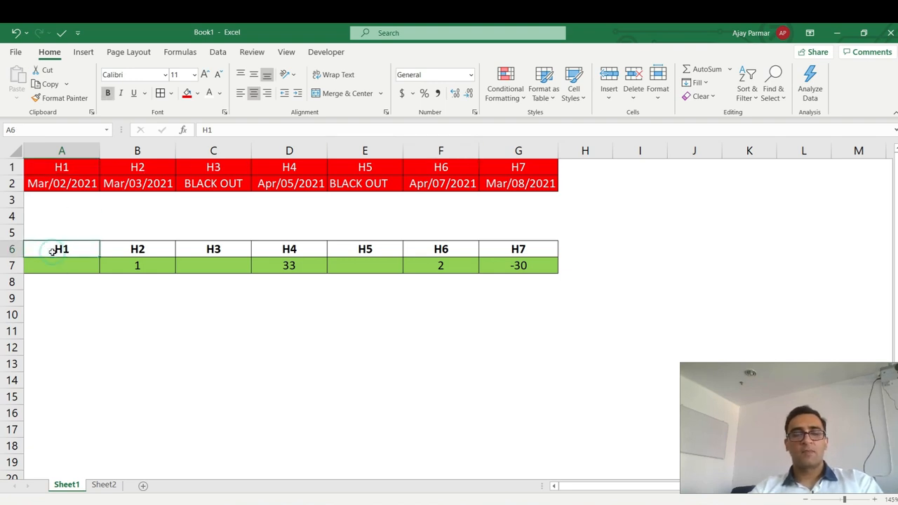
{"action": "left_click", "coordinate": [58, 184]}
{"action": "key", "text": "Right"}
{"action": "key", "text": "Right"}
{"action": "key", "text": "Right"}
{"action": "key", "text": "Right"}
{"action": "key", "text": "Right"}
{"action": "key", "text": "Right"}
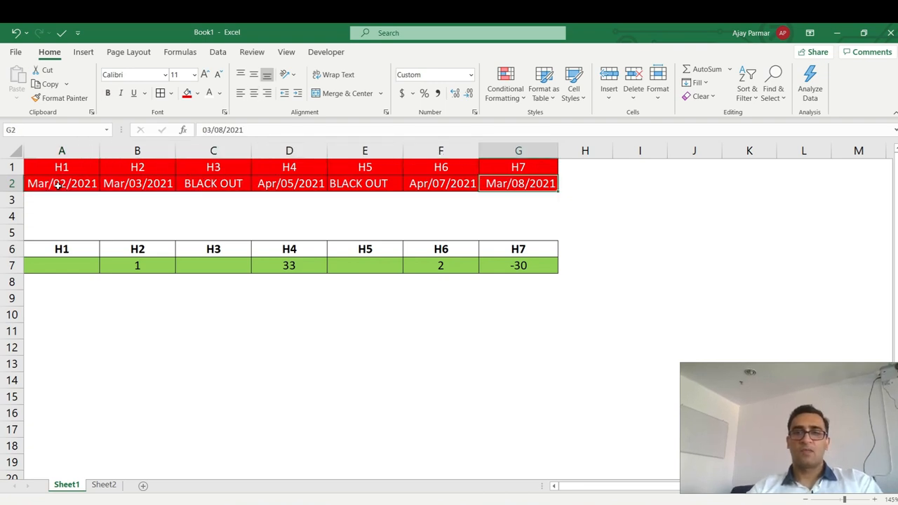
{"action": "left_click", "coordinate": [66, 264]}
{"action": "key", "text": "Right"}
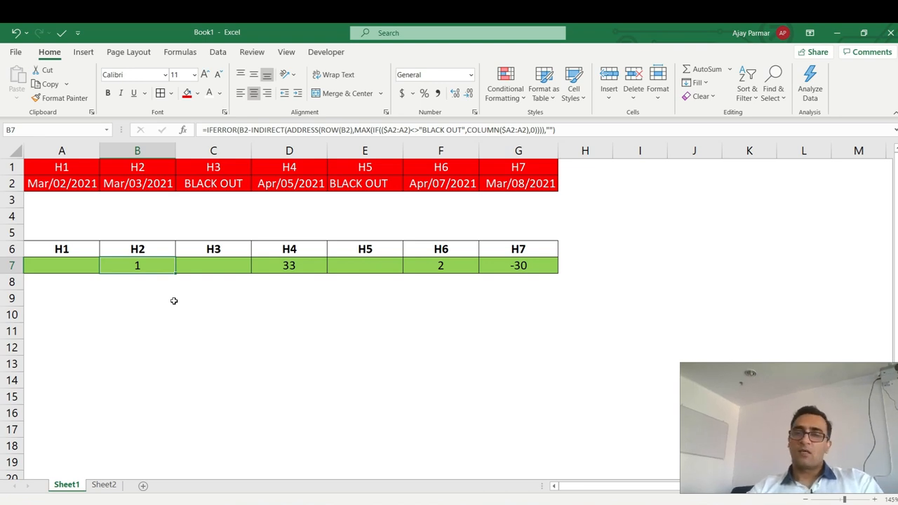
{"action": "left_click", "coordinate": [137, 325]}
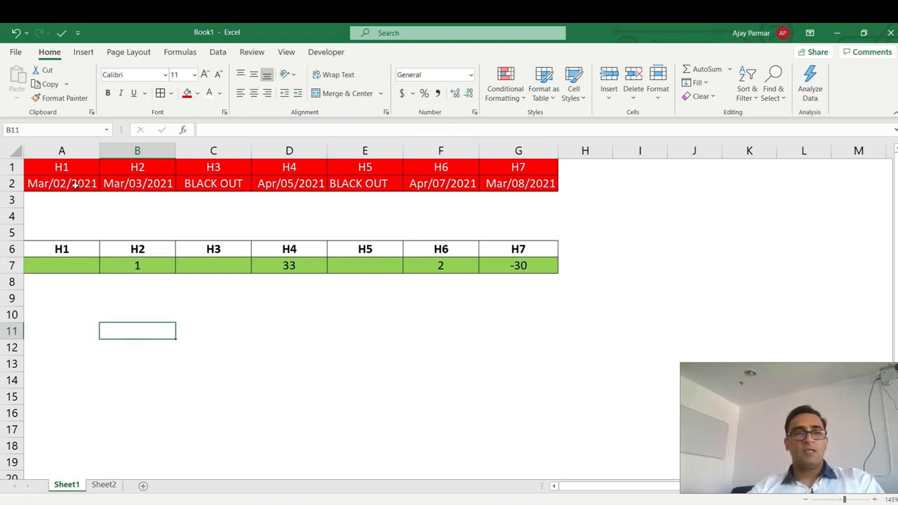
{"action": "left_click", "coordinate": [45, 268]}
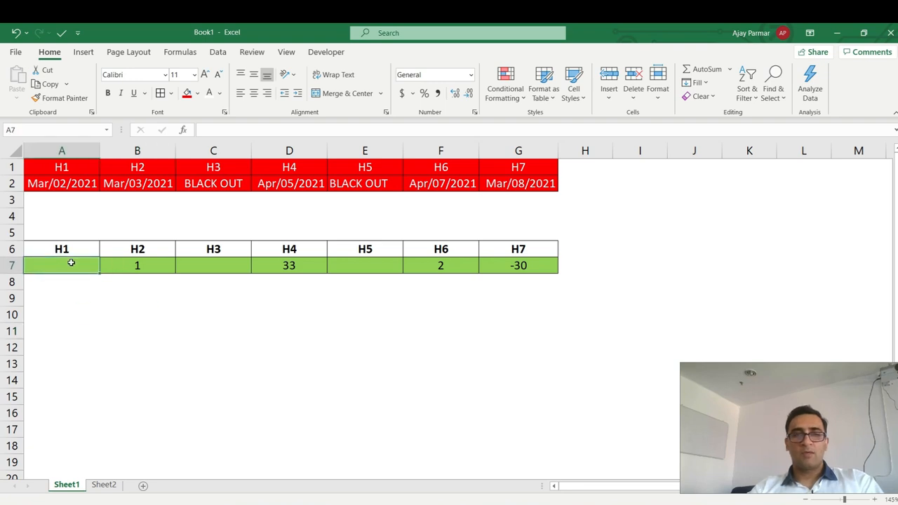
{"action": "left_click", "coordinate": [133, 183]}
{"action": "left_click", "coordinate": [76, 182]}
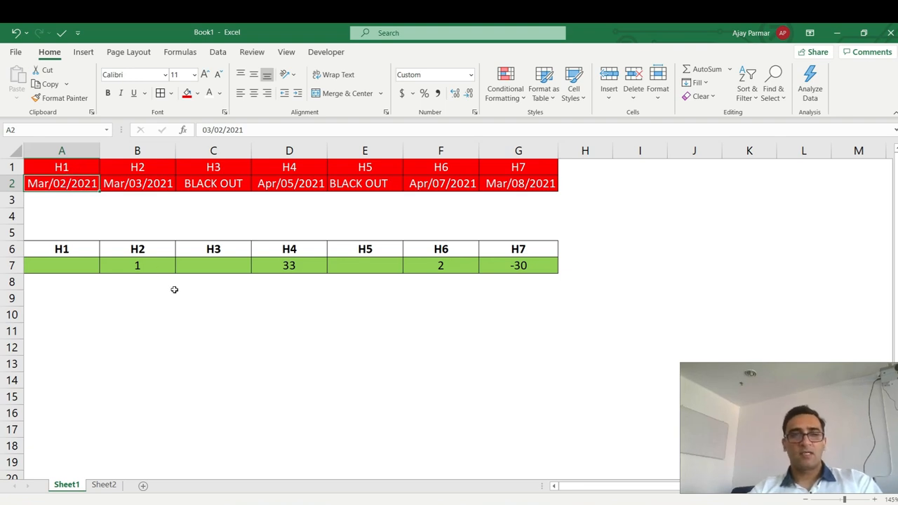
{"action": "left_click", "coordinate": [146, 185]}
{"action": "left_click", "coordinate": [56, 184]}
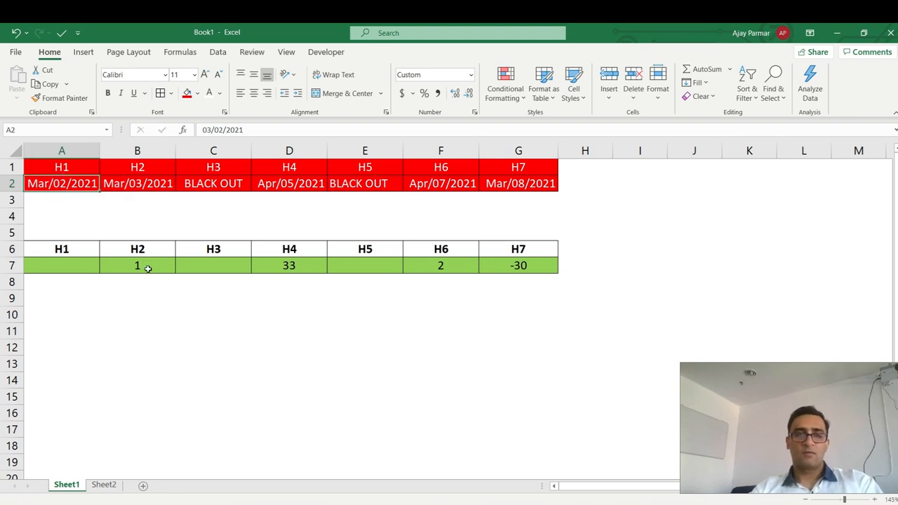
{"action": "left_click", "coordinate": [154, 184]}
{"action": "left_click", "coordinate": [200, 185]}
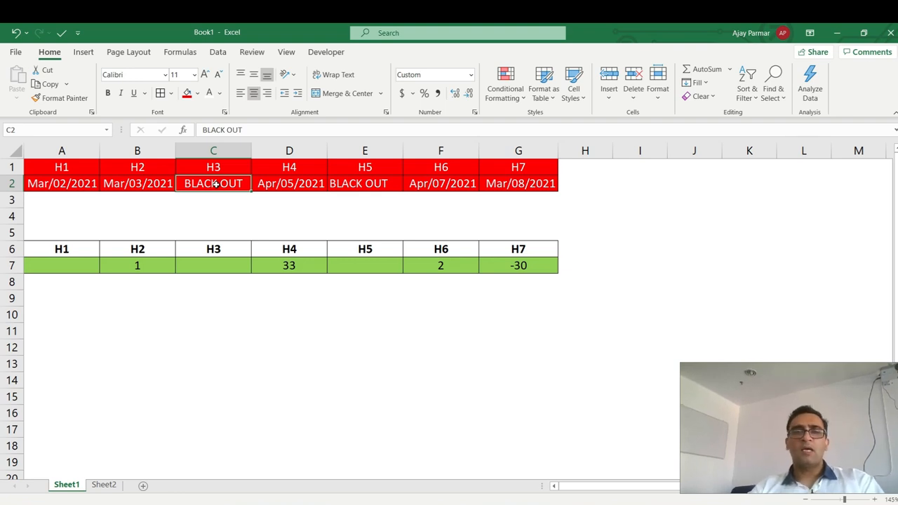
{"action": "left_click", "coordinate": [300, 183]}
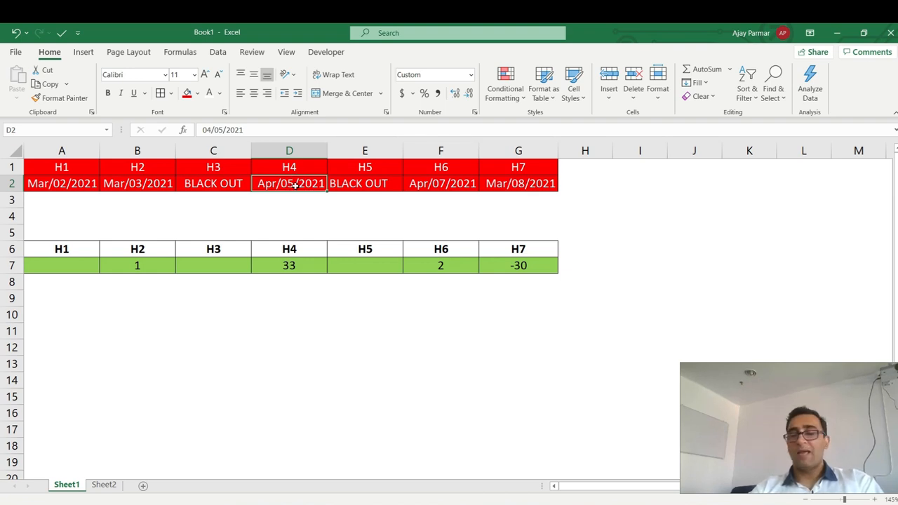
{"action": "left_click", "coordinate": [226, 183]}
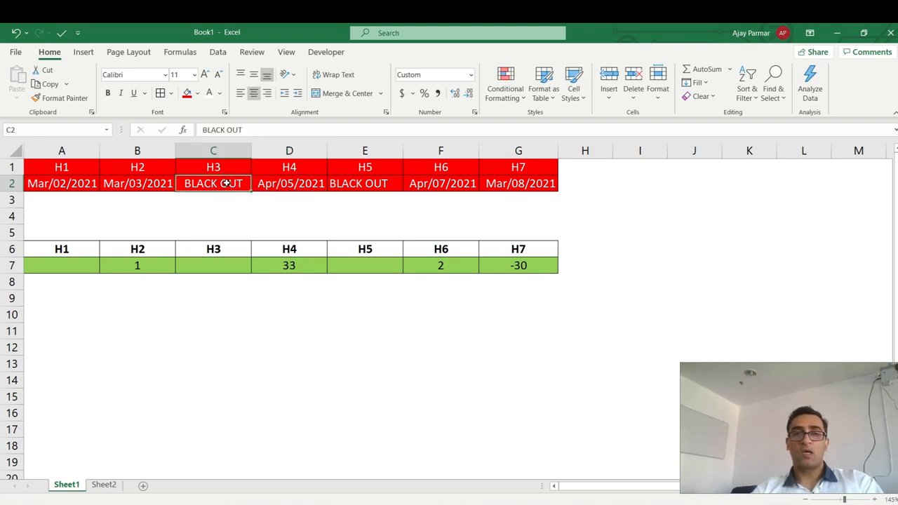
{"action": "left_click", "coordinate": [292, 181]}
{"action": "left_click", "coordinate": [227, 183]}
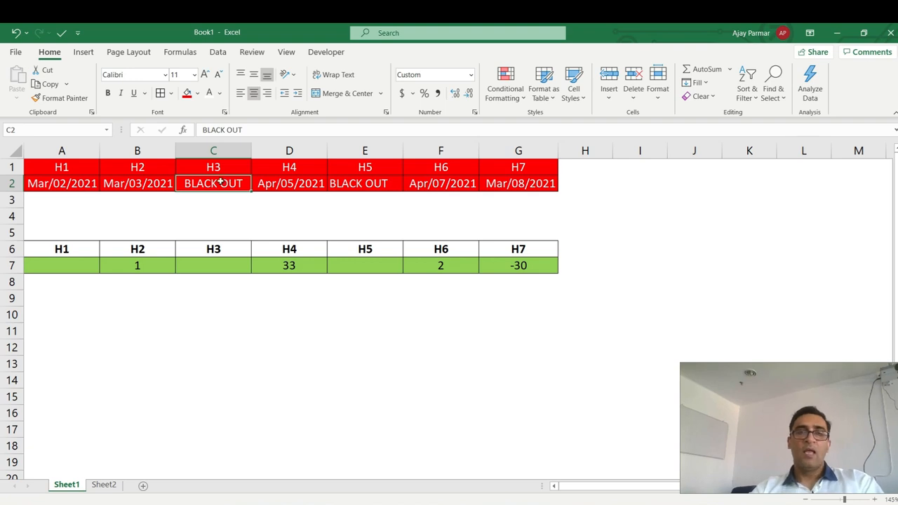
{"action": "left_click", "coordinate": [269, 185]}
{"action": "left_click", "coordinate": [229, 185]}
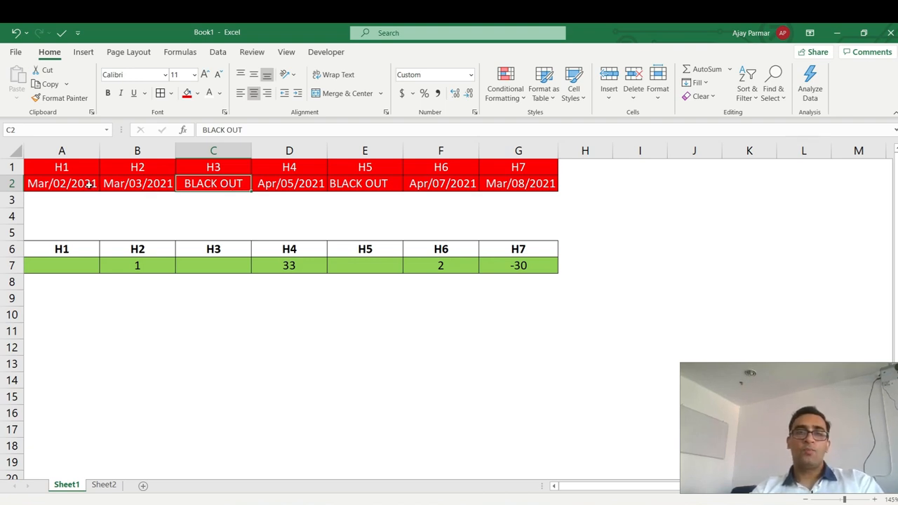
{"action": "left_click", "coordinate": [150, 187]}
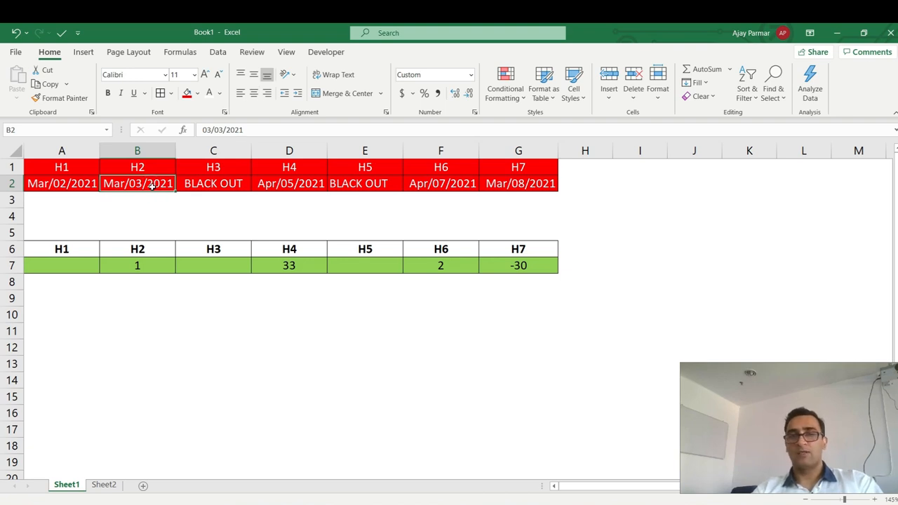
{"action": "left_click", "coordinate": [301, 188]}
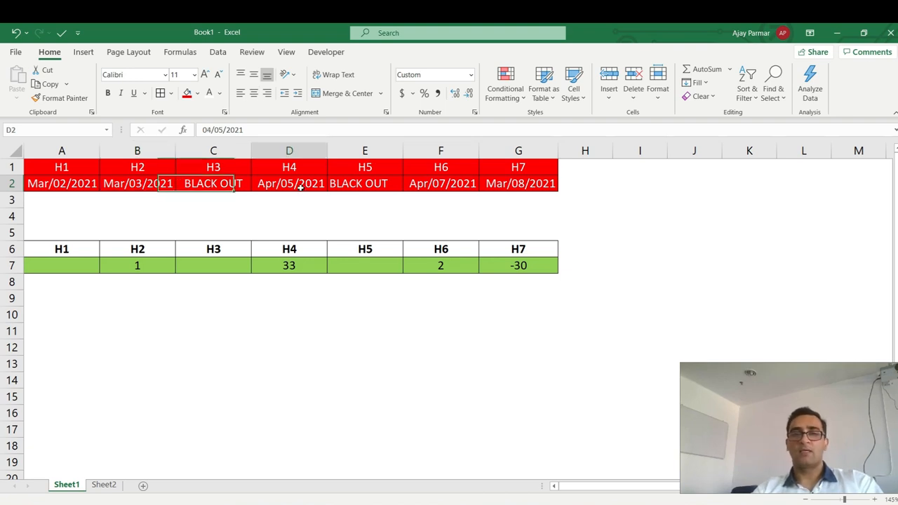
{"action": "left_click", "coordinate": [210, 183]}
{"action": "key", "text": "Left"}
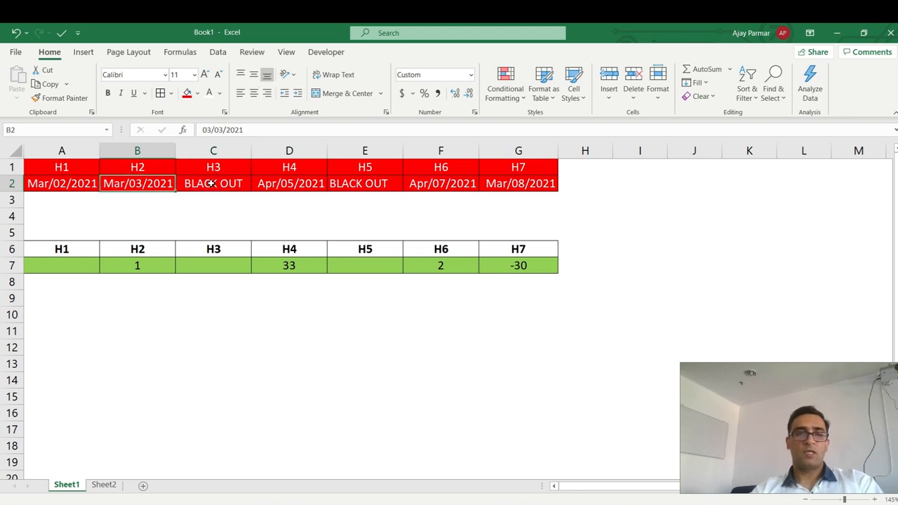
{"action": "key", "text": "Left"}
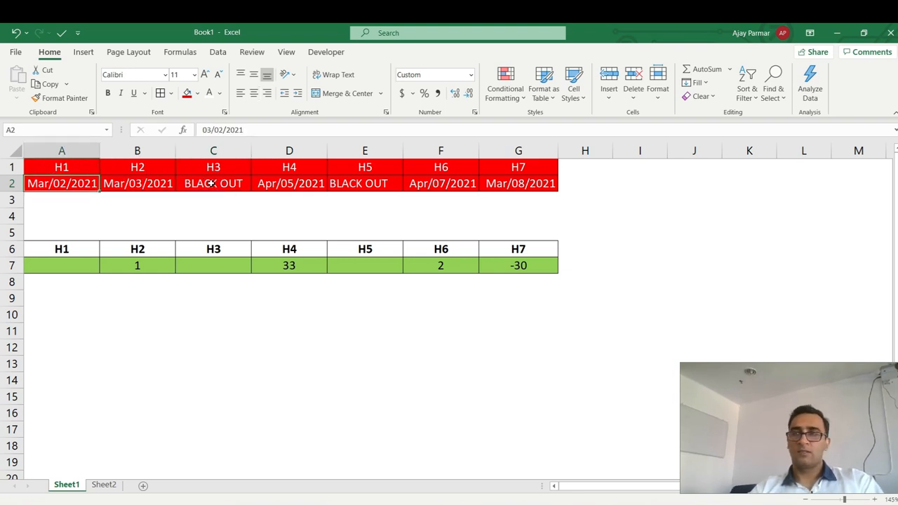
{"action": "key", "text": "Right"}
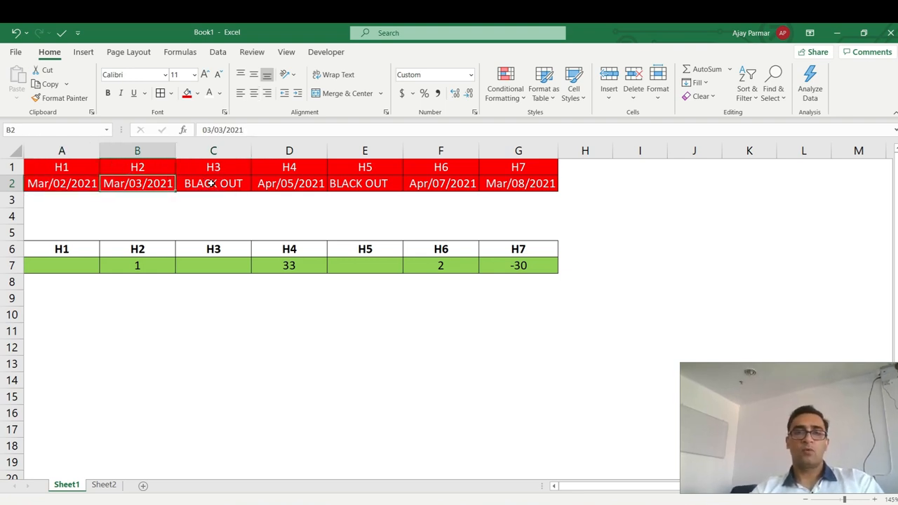
{"action": "left_click", "coordinate": [290, 266]}
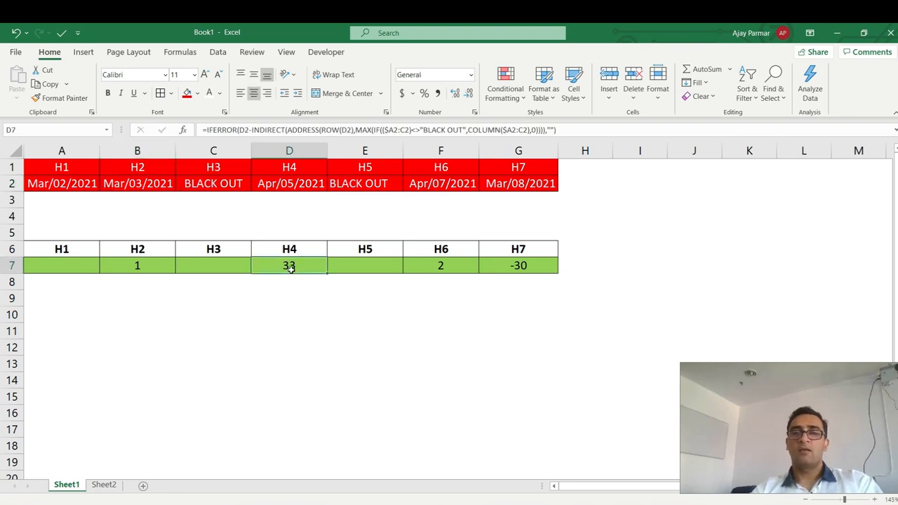
{"action": "left_click", "coordinate": [296, 182]}
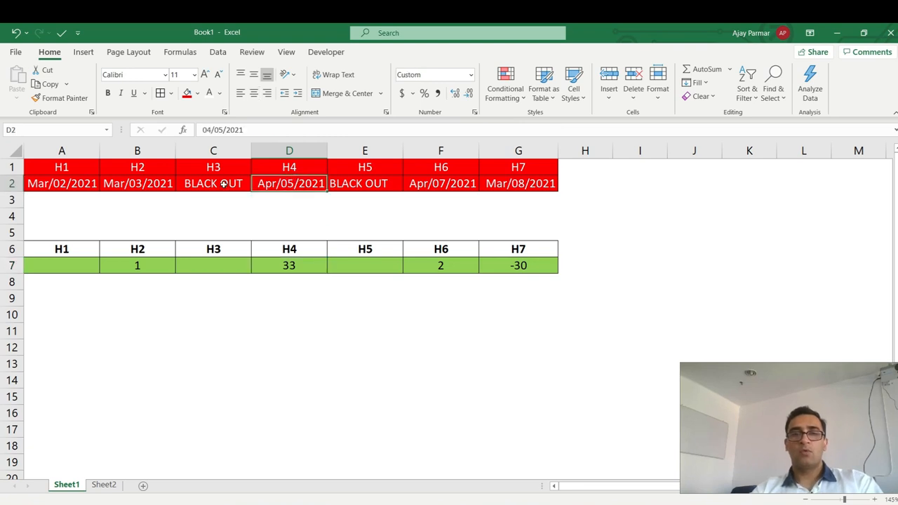
{"action": "left_click", "coordinate": [141, 184]}
{"action": "key", "text": "Right"}
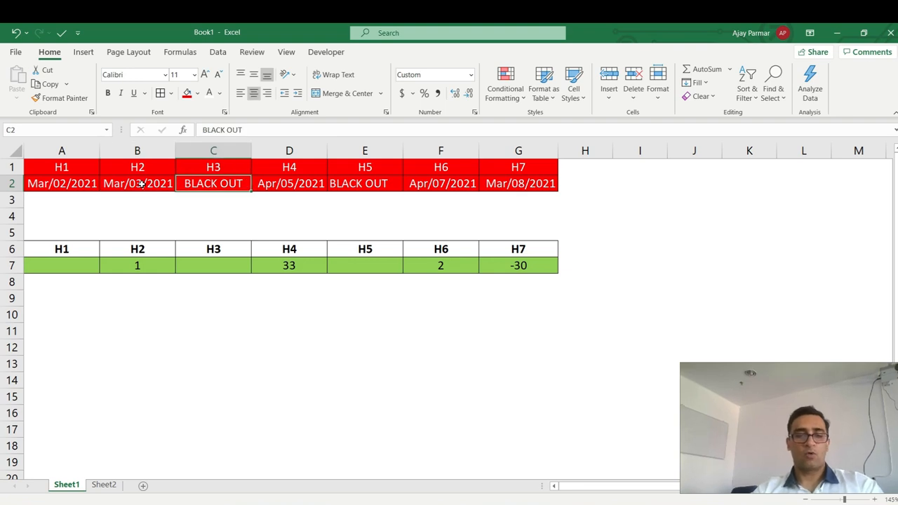
{"action": "key", "text": "ctrl+c"}
{"action": "left_click", "coordinate": [141, 183]}
Test the gaps by pasting BLACK OUT into H2 and changing H1's year to 2020, then undo.
{"action": "key", "text": "ctrl+v"}
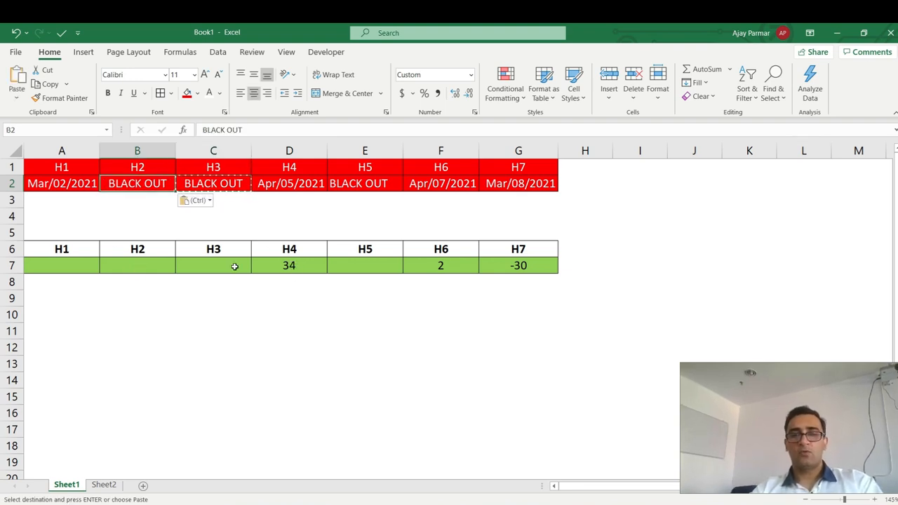
{"action": "left_click", "coordinate": [288, 184]}
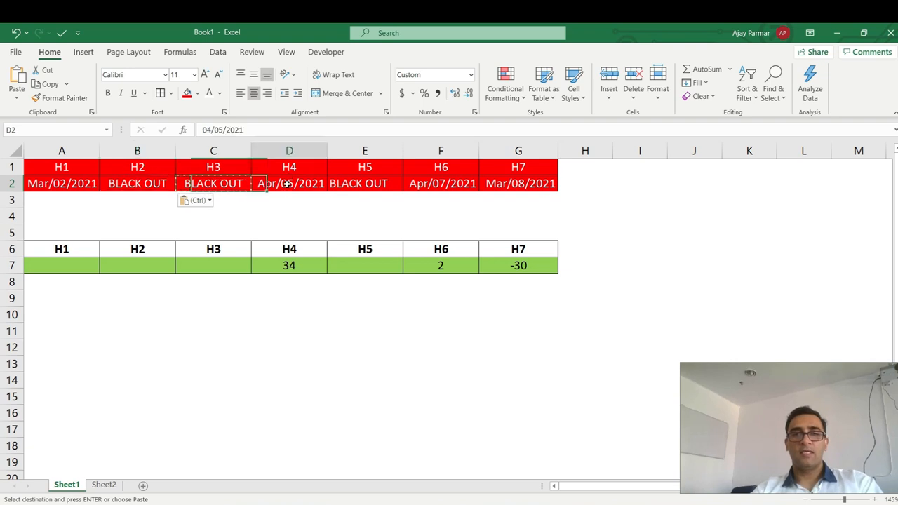
{"action": "left_click", "coordinate": [59, 184]}
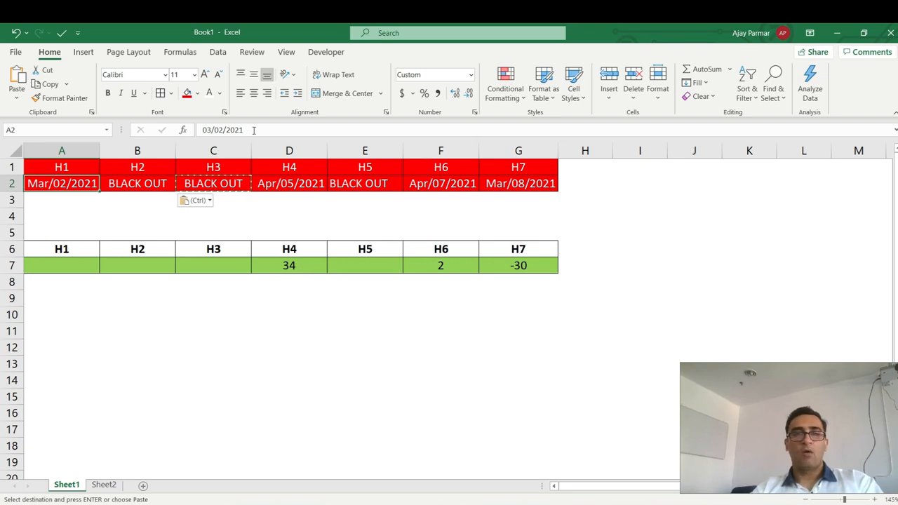
{"action": "left_click", "coordinate": [254, 129]}
{"action": "key", "text": "BackSpace"}
{"action": "type", "text": "0"}
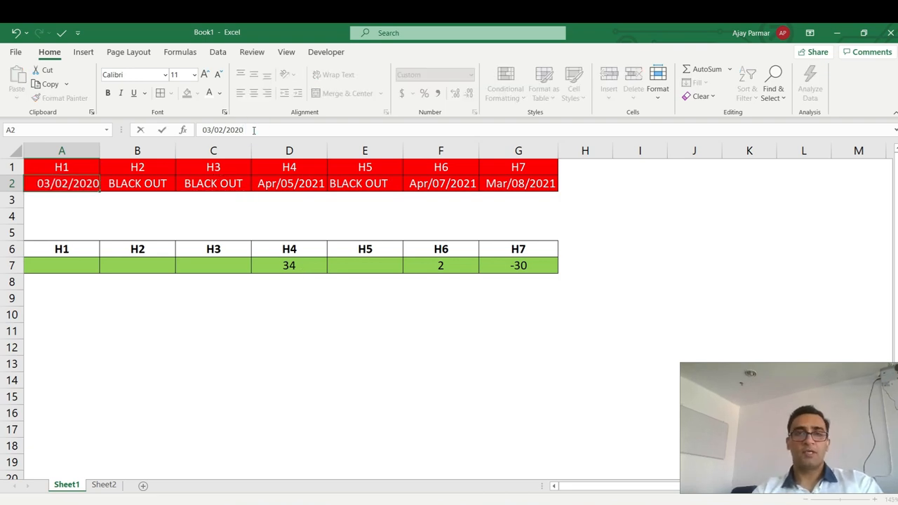
{"action": "key", "text": "Return"}
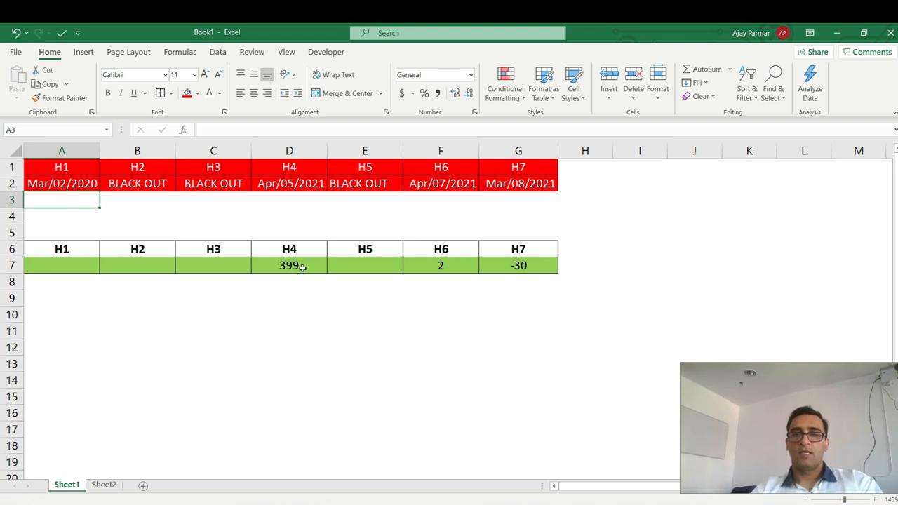
{"action": "key", "text": "ctrl+z"}
{"action": "key", "text": "ctrl+z"}
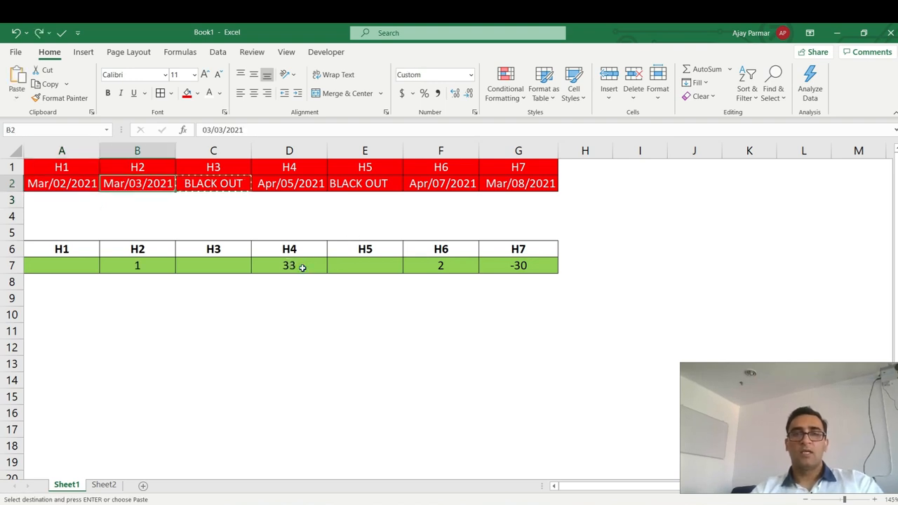
{"action": "left_click", "coordinate": [112, 325]}
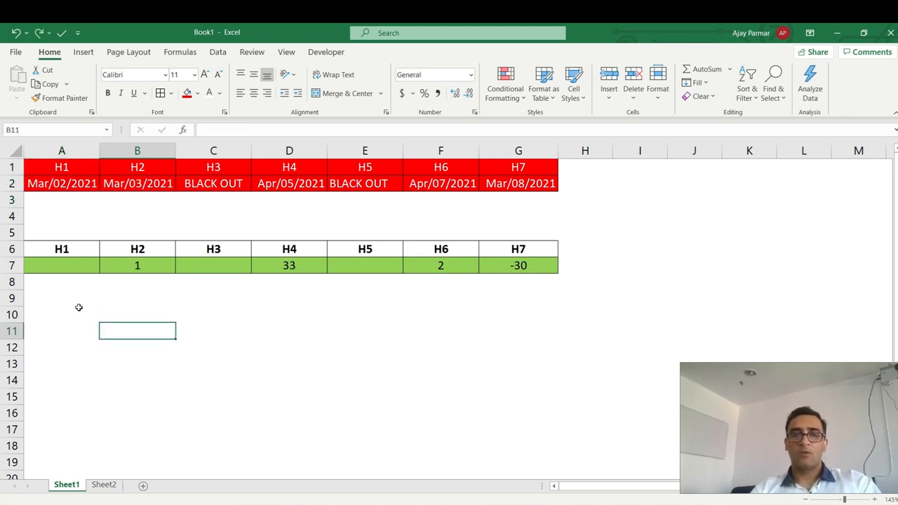
{"action": "left_click", "coordinate": [79, 310]}
{"action": "left_click", "coordinate": [114, 313]}
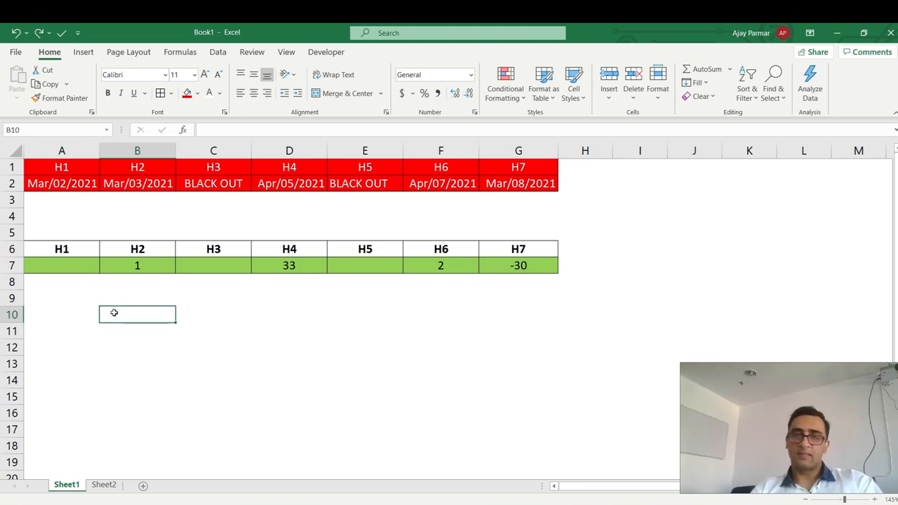
{"action": "left_click", "coordinate": [143, 266]}
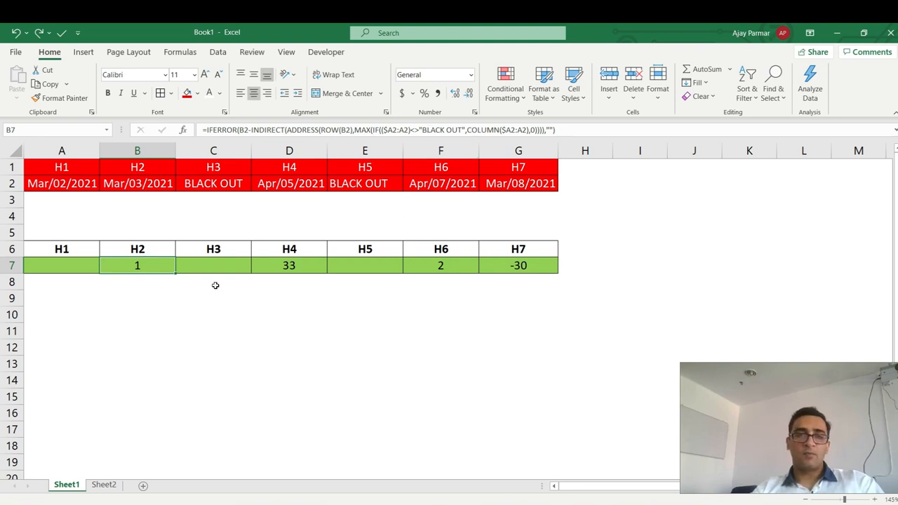
{"action": "left_click", "coordinate": [167, 303]}
{"action": "left_click", "coordinate": [148, 298]}
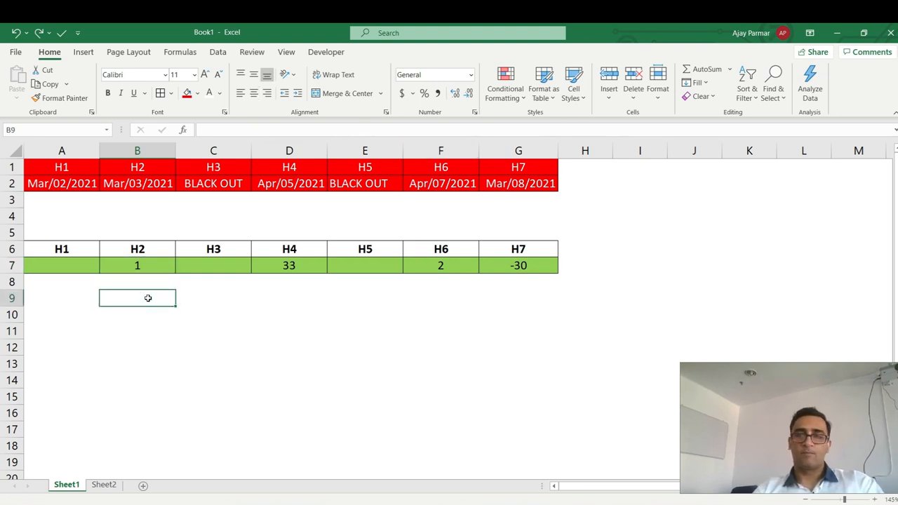
{"action": "left_click", "coordinate": [148, 306]}
{"action": "left_click", "coordinate": [211, 311]}
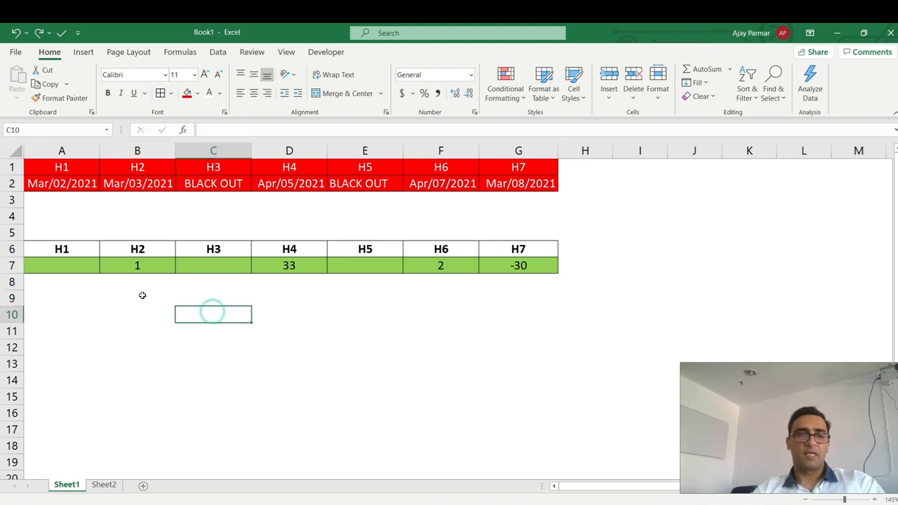
{"action": "left_click", "coordinate": [142, 295]}
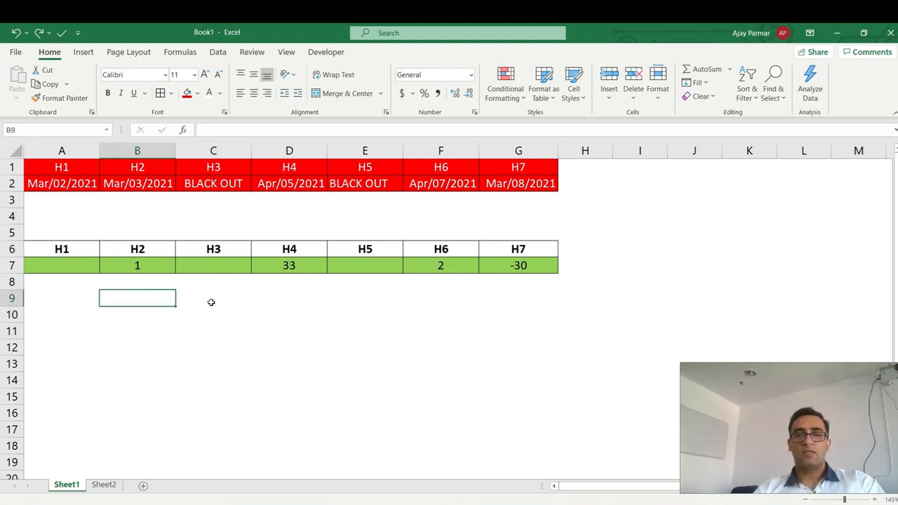
{"action": "left_click", "coordinate": [217, 181]}
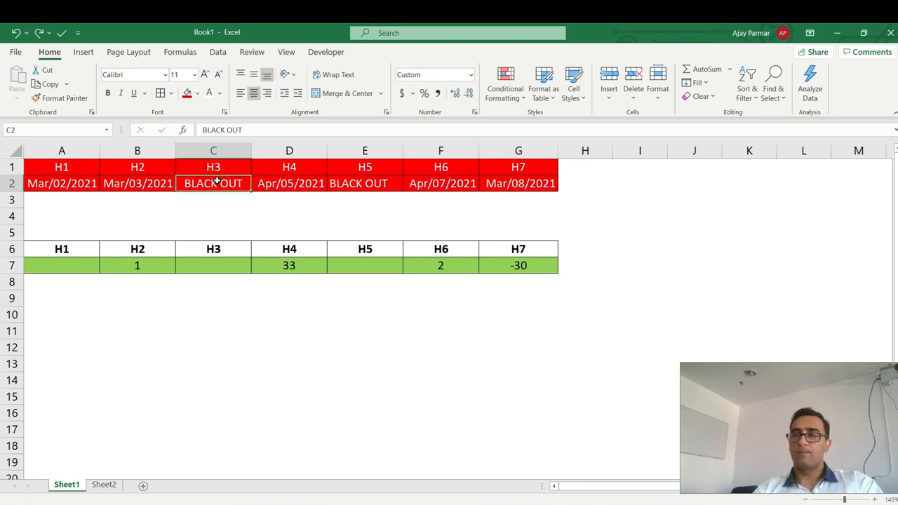
{"action": "left_click", "coordinate": [204, 302]}
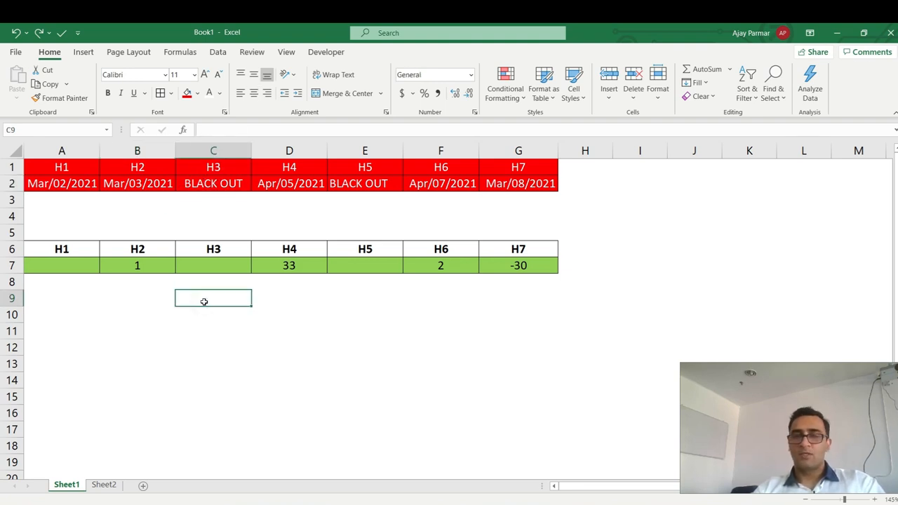
{"action": "type", "text": "="}
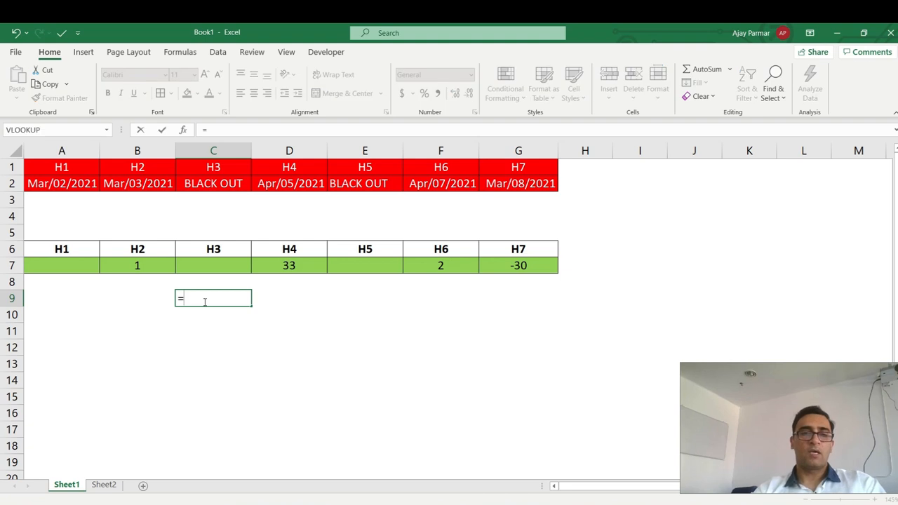
{"action": "left_click", "coordinate": [211, 194]}
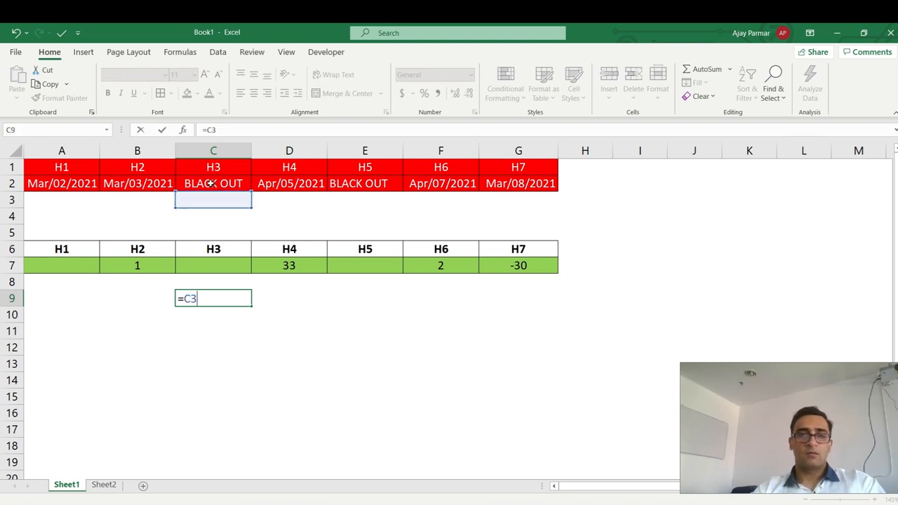
{"action": "key", "text": "Return"}
{"action": "left_click", "coordinate": [211, 182]}
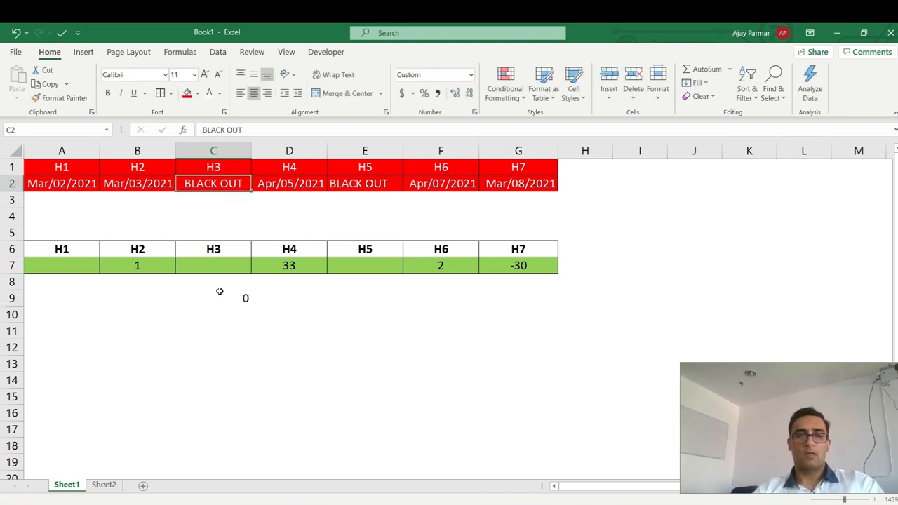
{"action": "left_click", "coordinate": [220, 296]}
{"action": "type", "text": "="}
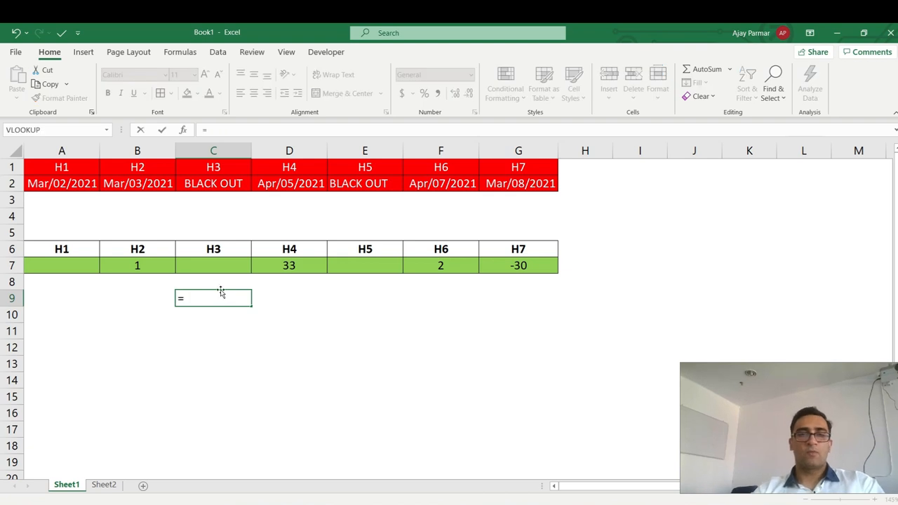
{"action": "left_click", "coordinate": [213, 184]}
{"action": "type", "text": "-"}
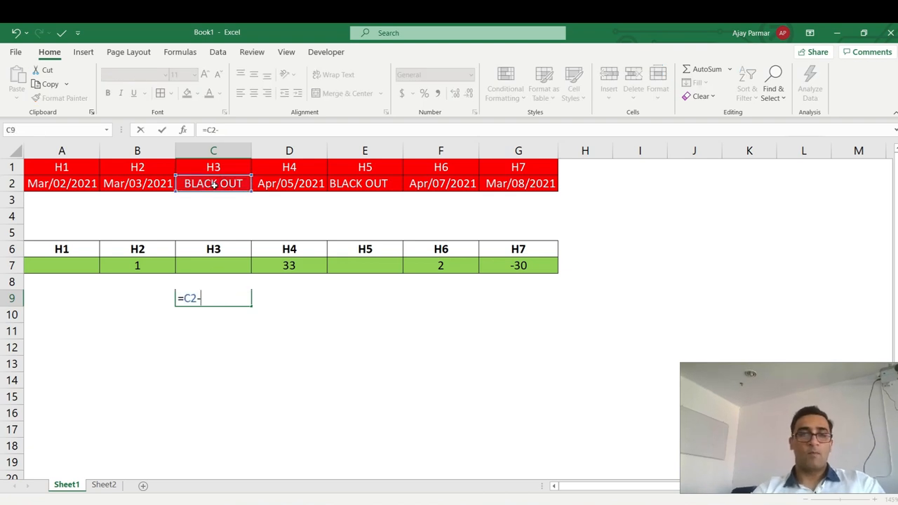
{"action": "left_click", "coordinate": [155, 184]}
{"action": "key", "text": "ctrl+Return"}
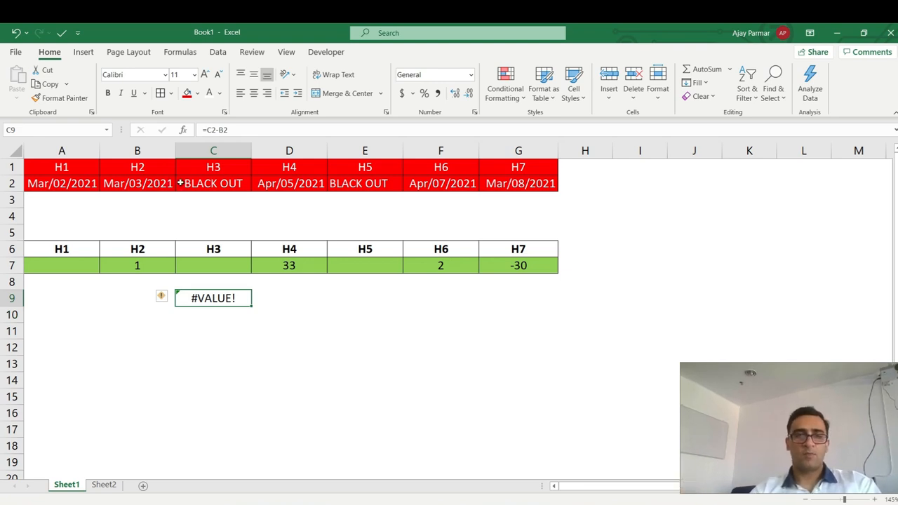
{"action": "key", "text": "Delete"}
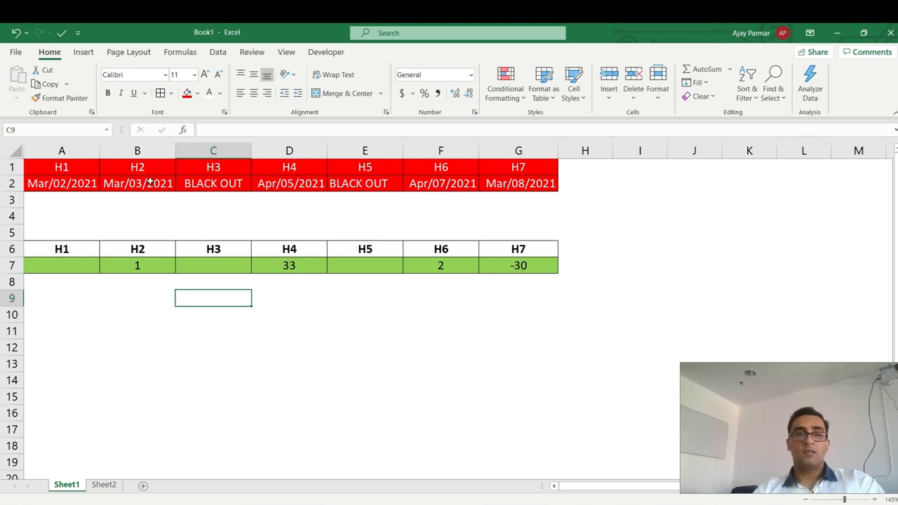
{"action": "left_click", "coordinate": [198, 187]}
{"action": "left_click", "coordinate": [137, 193]}
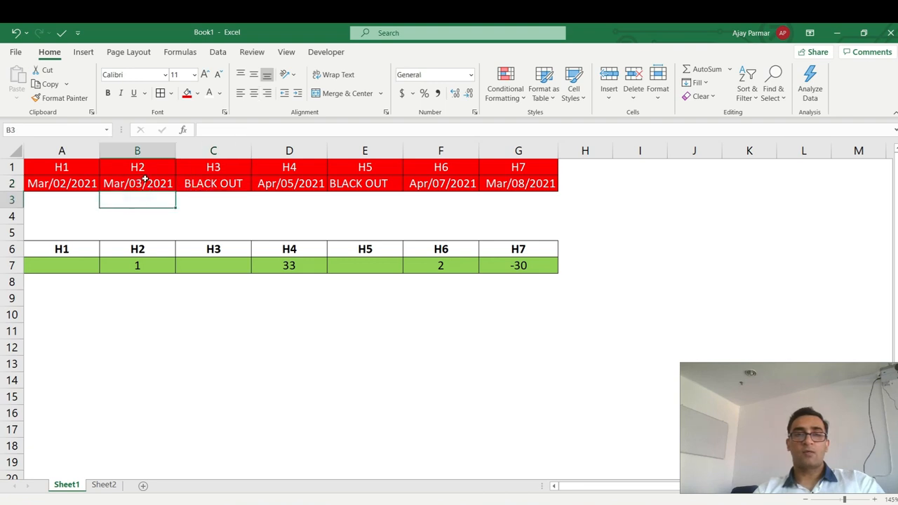
{"action": "left_click", "coordinate": [139, 180]}
{"action": "left_click", "coordinate": [71, 178]}
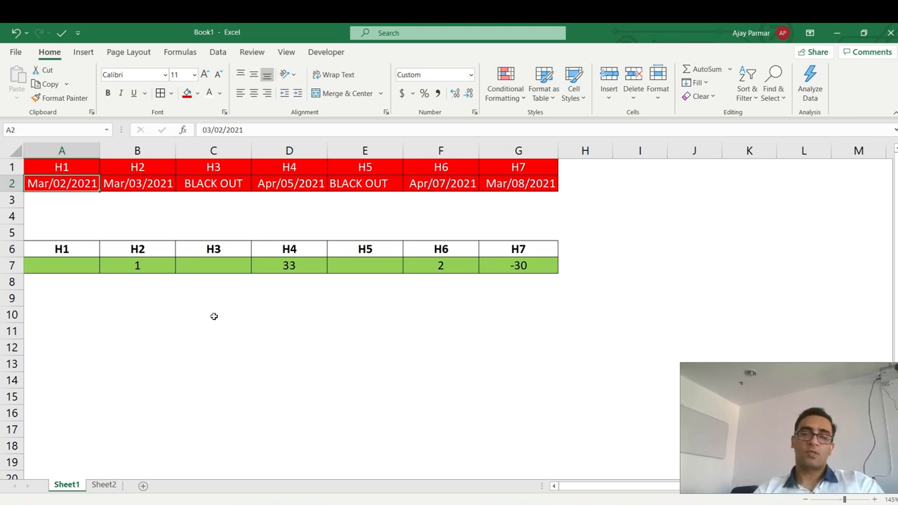
{"action": "left_click", "coordinate": [178, 300]}
{"action": "left_click", "coordinate": [133, 299]}
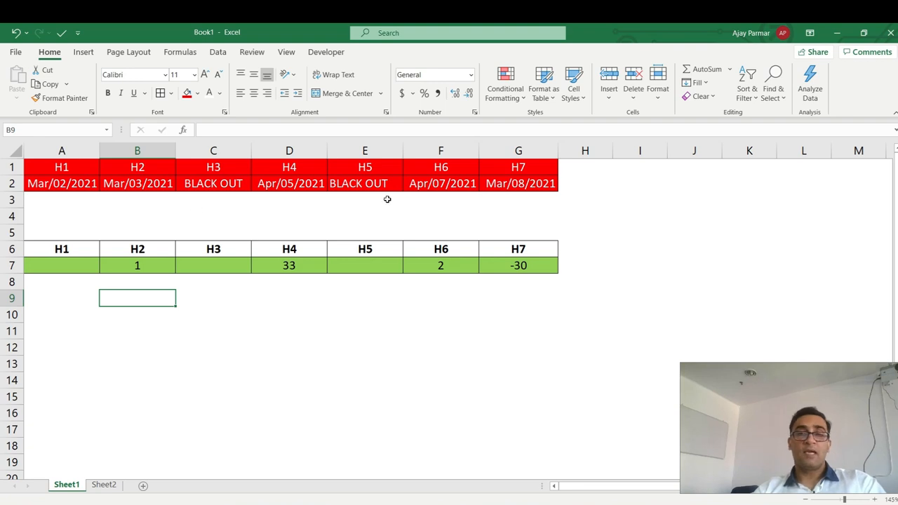
{"action": "left_click", "coordinate": [438, 185]}
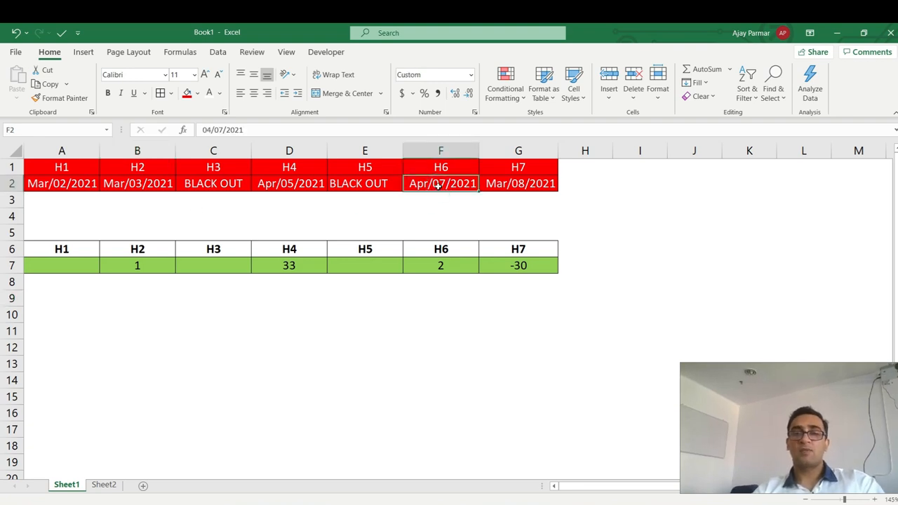
{"action": "key", "text": "Left"}
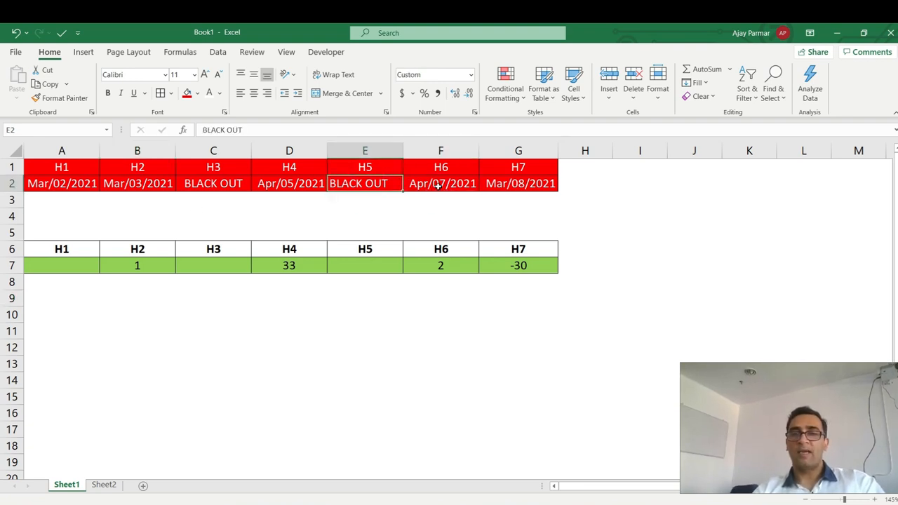
{"action": "key", "text": "Left"}
{"action": "key", "text": "Left"}
{"action": "key", "text": "Left"}
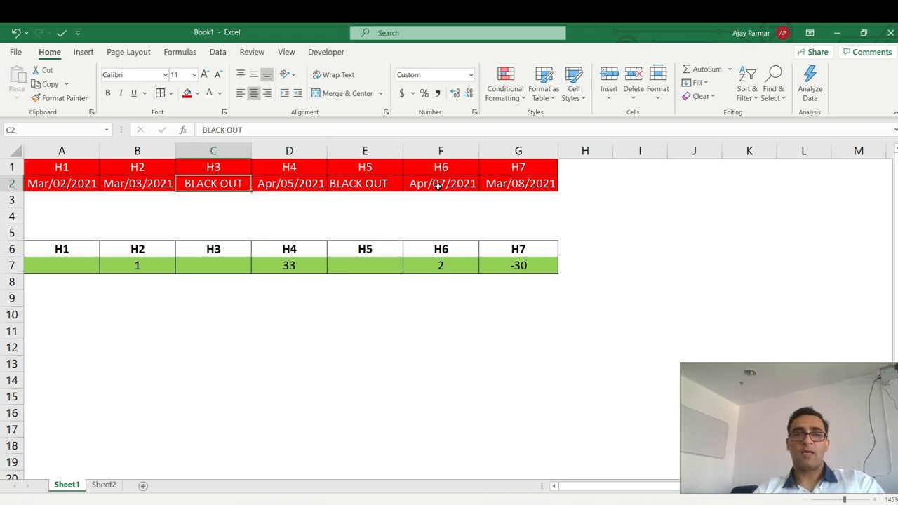
{"action": "key", "text": "Right"}
{"action": "key", "text": "Right"}
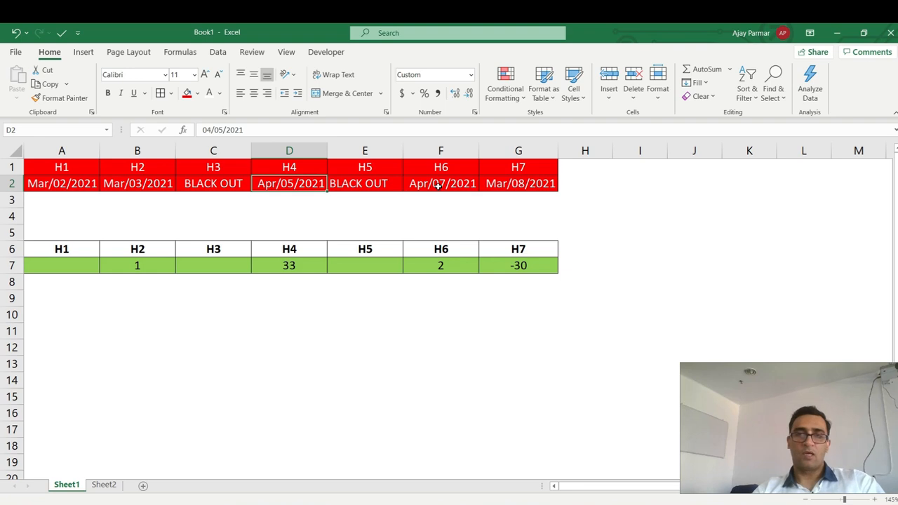
{"action": "key", "text": "Right"}
{"action": "key", "text": "Left"}
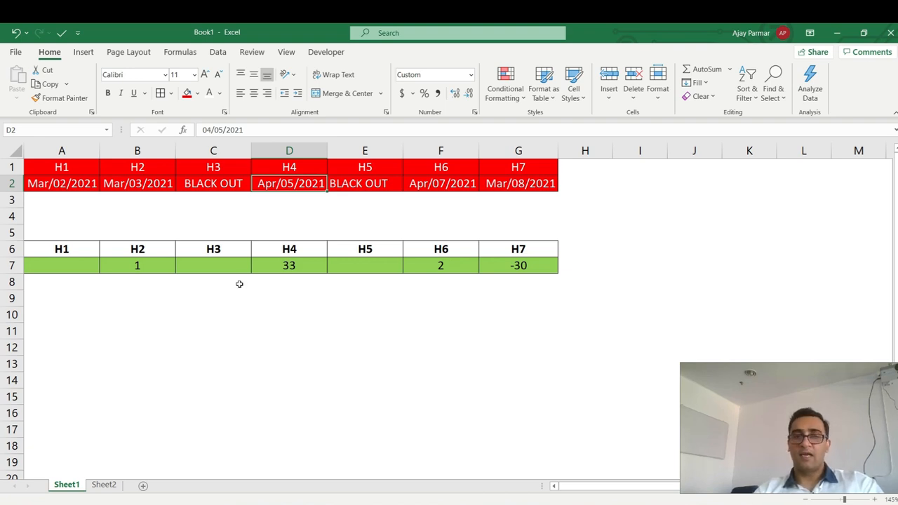
{"action": "left_click", "coordinate": [291, 324]}
{"action": "left_click", "coordinate": [284, 308]}
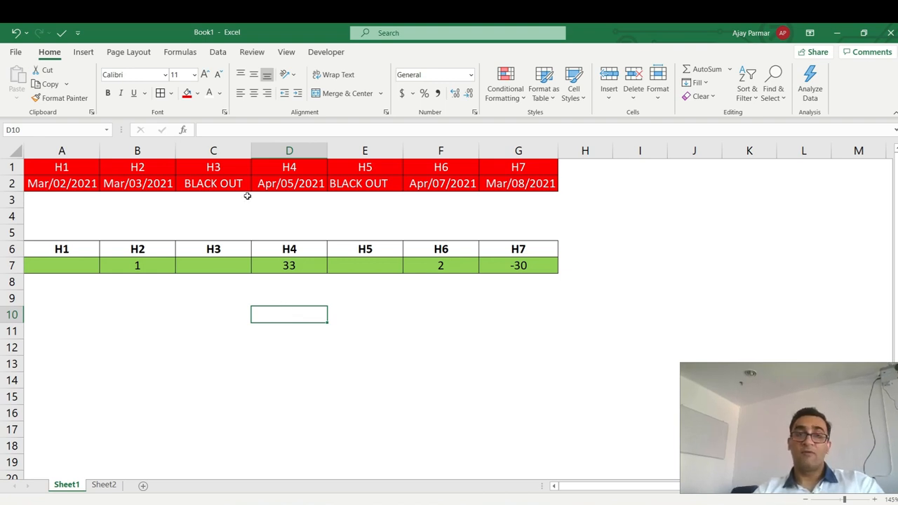
{"action": "left_click", "coordinate": [190, 314]}
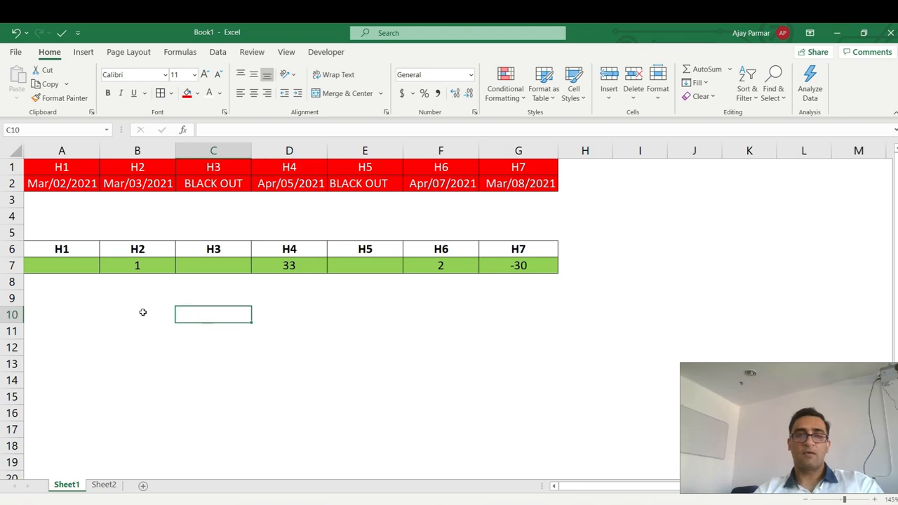
{"action": "left_click", "coordinate": [143, 312]}
{"action": "type", "text": "="}
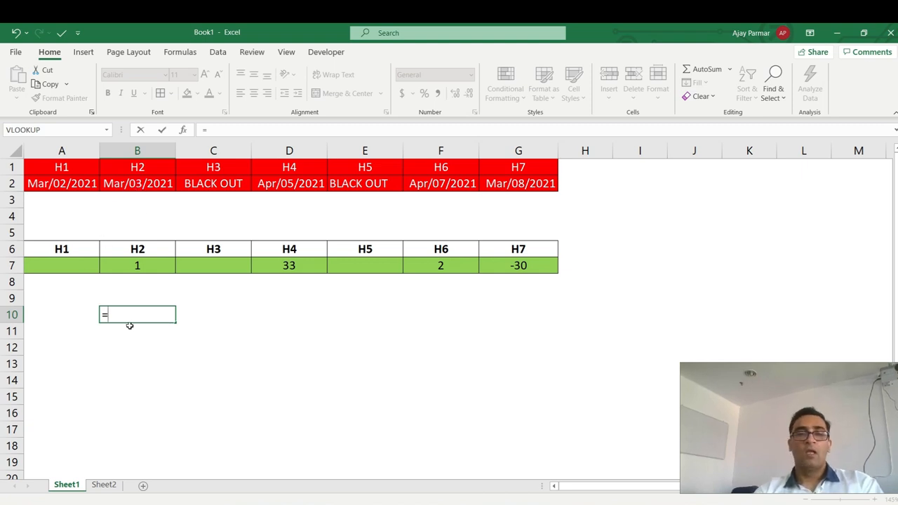
{"action": "type", "text": "address"}
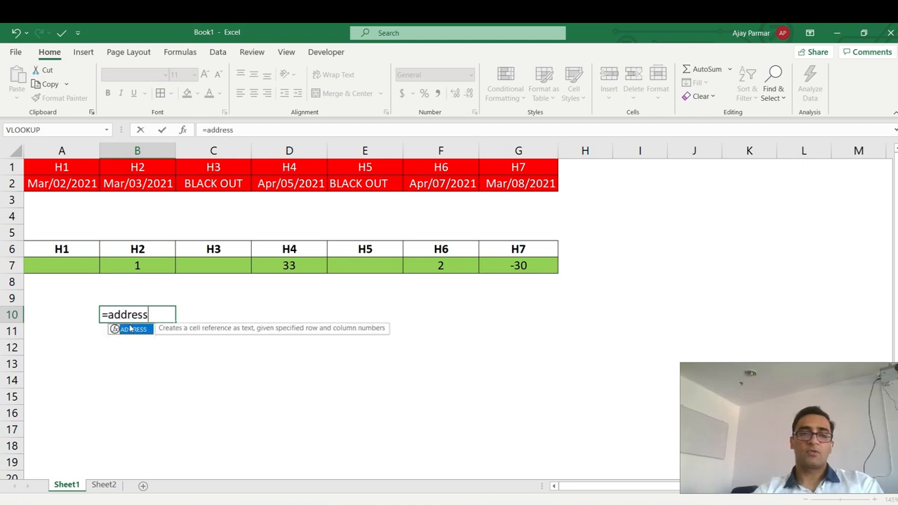
{"action": "type", "text": "("}
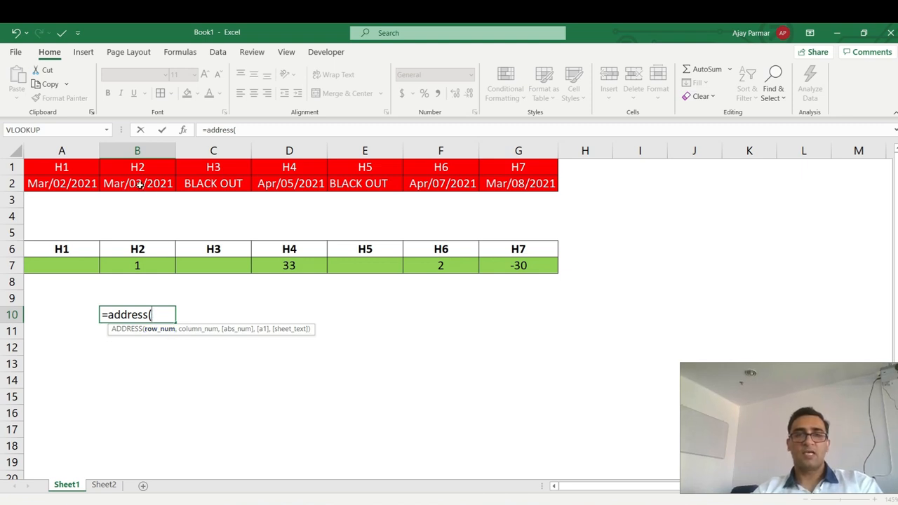
{"action": "type", "text": "2"}
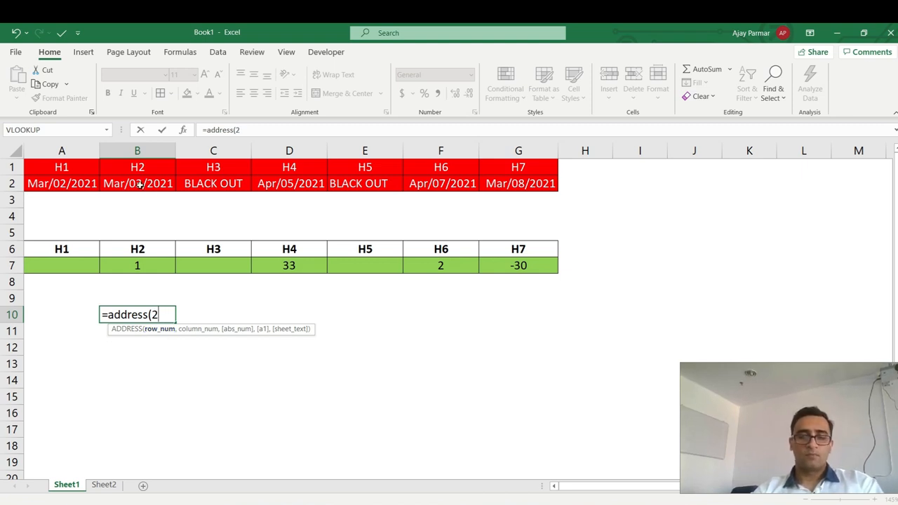
{"action": "type", "text": ",2)"}
{"action": "key", "text": "ctrl+Return"}
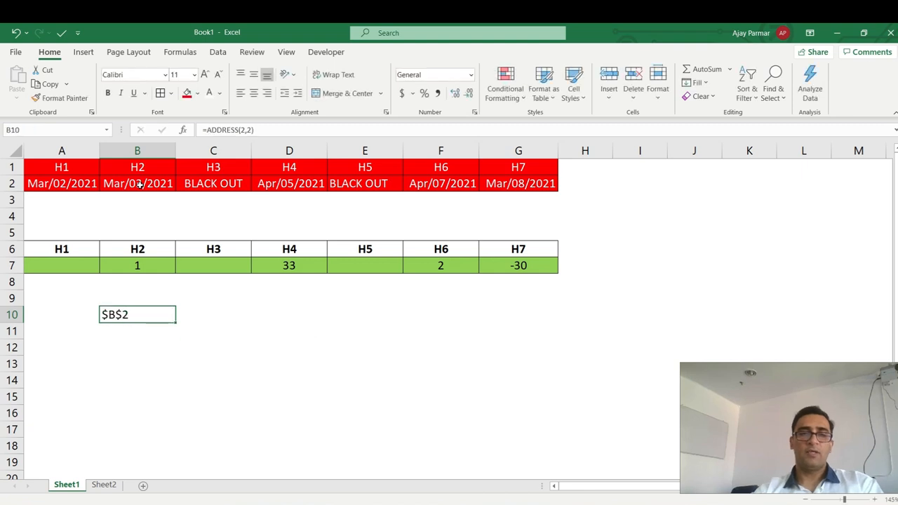
{"action": "left_click", "coordinate": [207, 130]}
{"action": "type", "text": "indirect"}
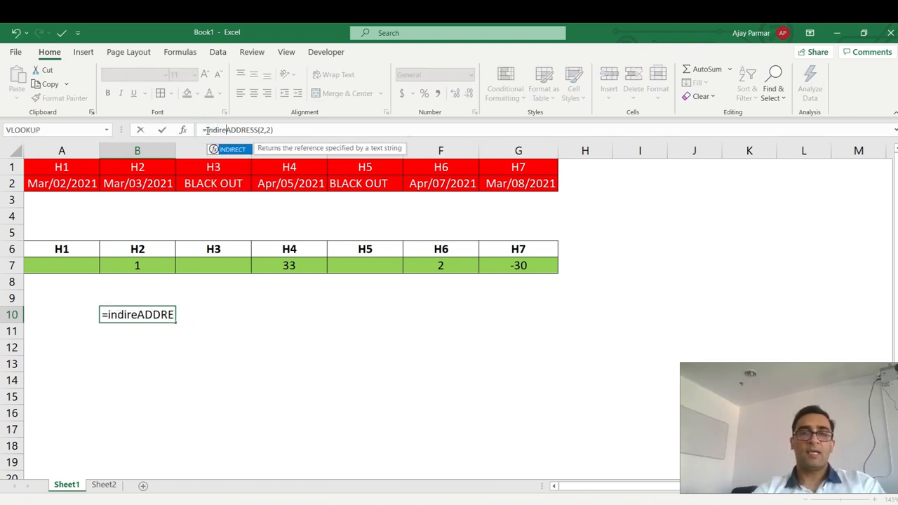
{"action": "type", "text": "("}
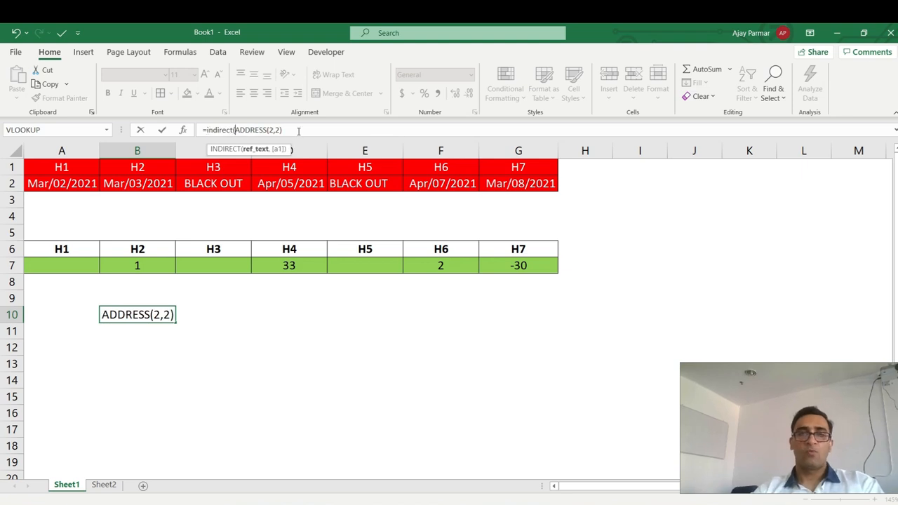
{"action": "left_click", "coordinate": [298, 131]}
{"action": "type", "text": ")"}
{"action": "key", "text": "Return"}
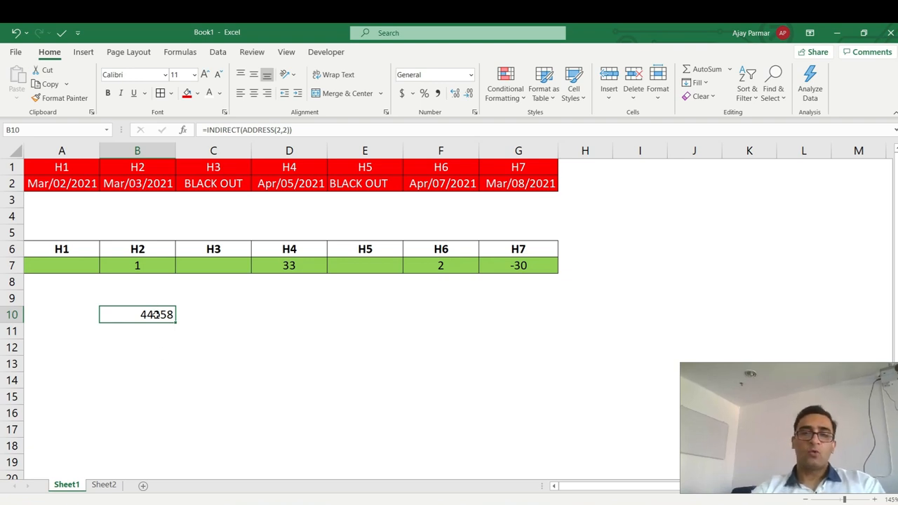
{"action": "key", "text": "Delete"}
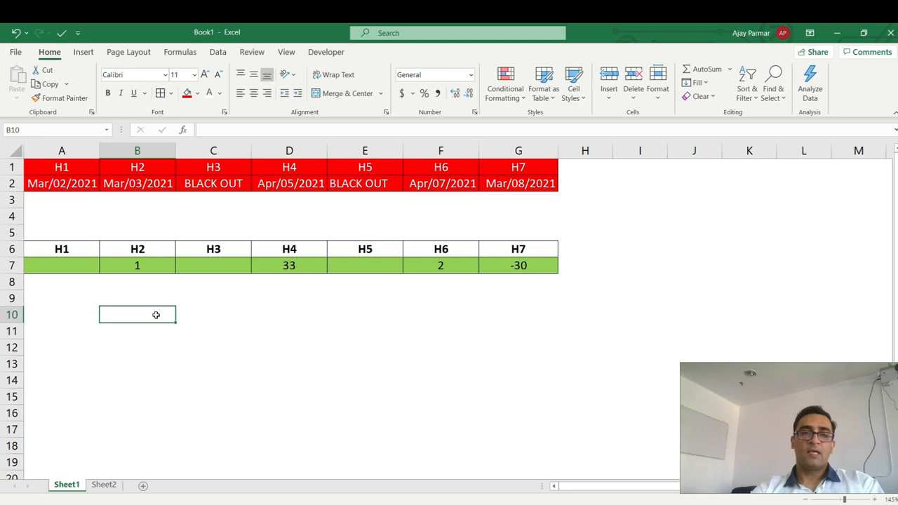
{"action": "left_click", "coordinate": [68, 184]}
{"action": "left_click", "coordinate": [155, 183]}
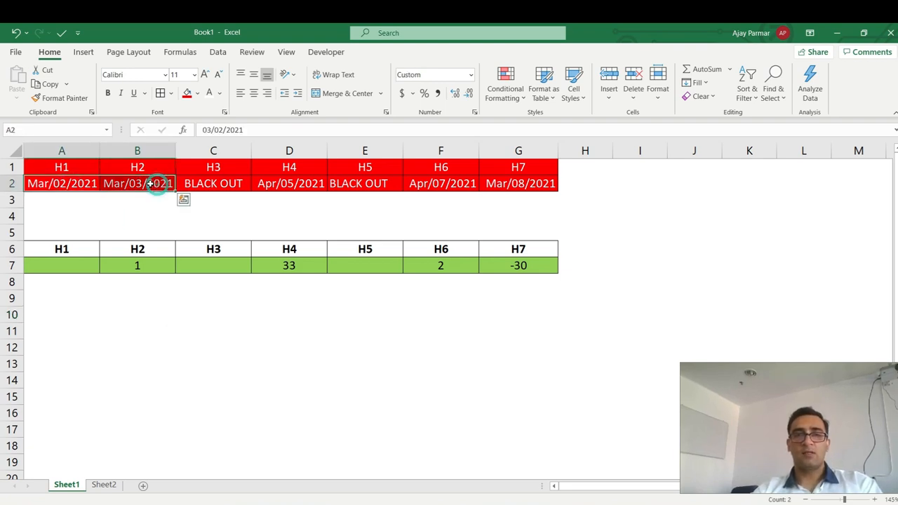
{"action": "left_click", "coordinate": [72, 182]}
{"action": "left_click_drag", "start_coordinate": [226, 183], "coordinate": [141, 183]}
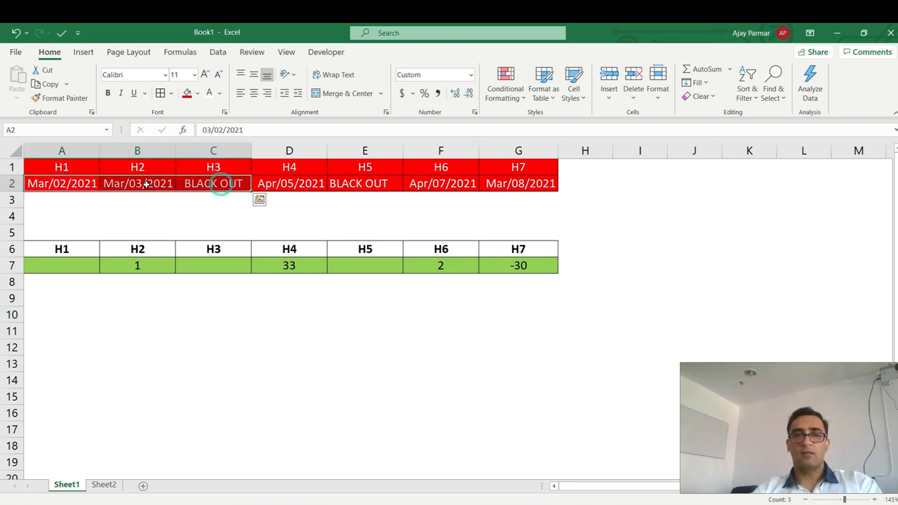
{"action": "left_click", "coordinate": [55, 184]}
{"action": "left_click", "coordinate": [286, 185], "text": "shift"}
{"action": "left_click", "coordinate": [355, 187]}
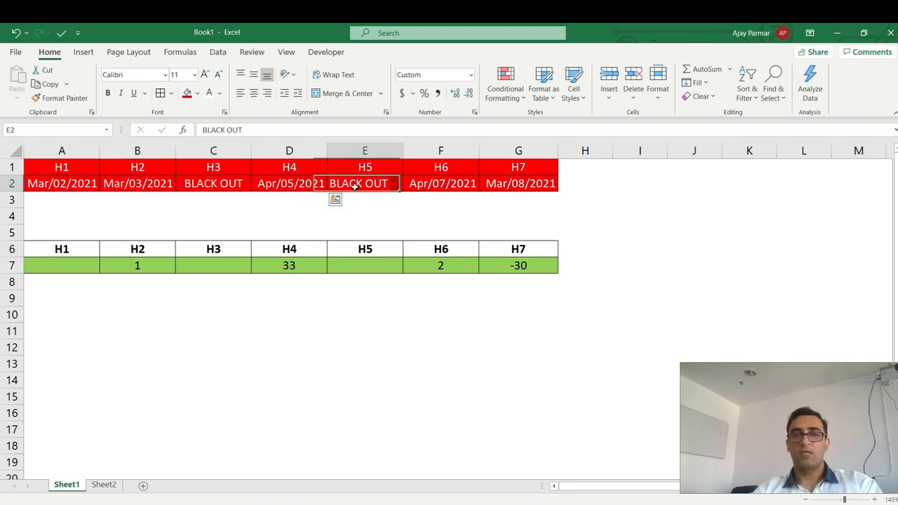
{"action": "left_click", "coordinate": [311, 186]}
{"action": "key", "text": "shift+Left"}
{"action": "key", "text": "shift+Left"}
{"action": "key", "text": "shift+Left"}
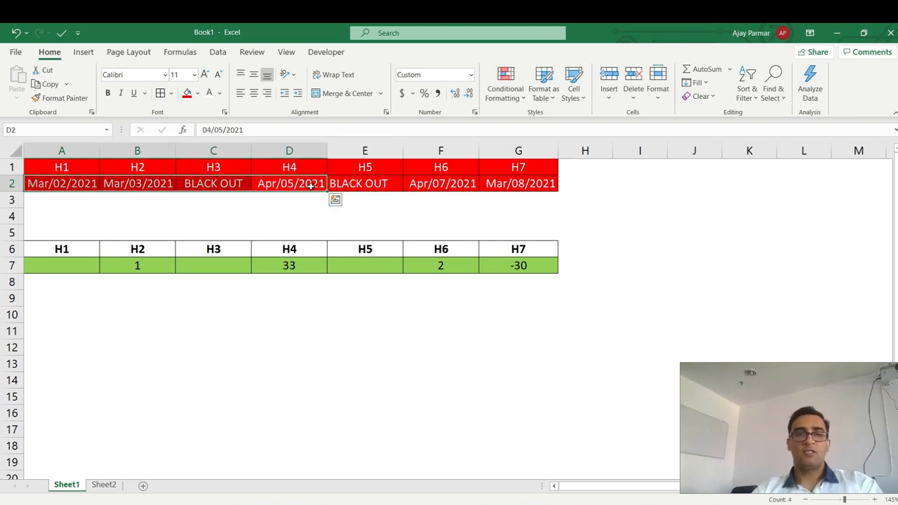
{"action": "left_click", "coordinate": [367, 185]}
{"action": "key", "text": "Left"}
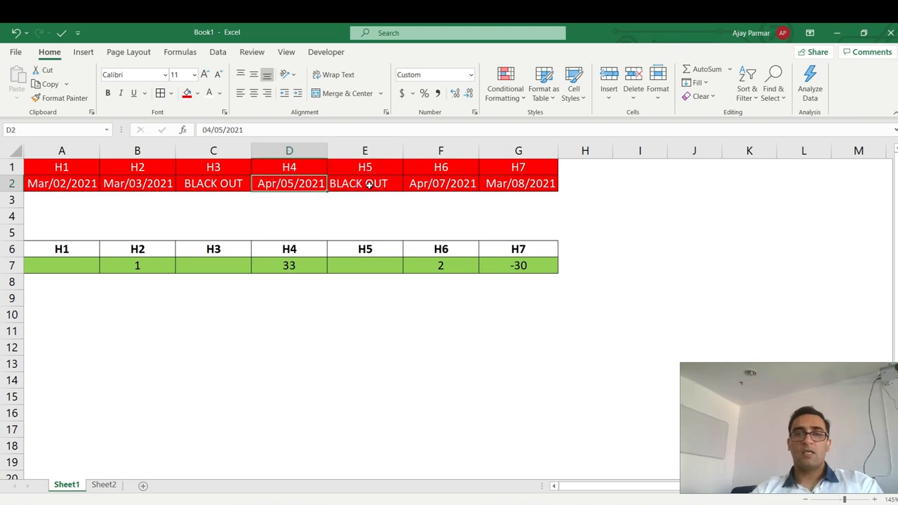
{"action": "key", "text": "shift+Left"}
{"action": "key", "text": "shift+Left"}
{"action": "key", "text": "shift+Left"}
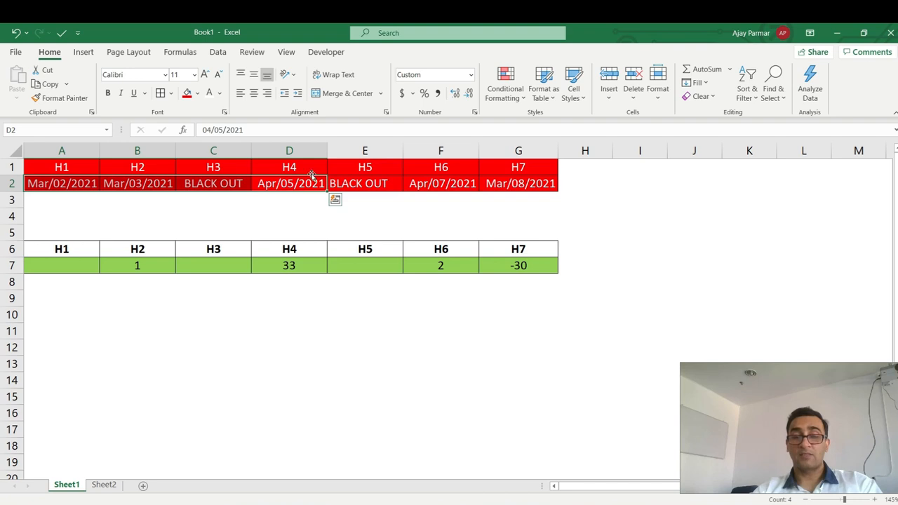
{"action": "left_click", "coordinate": [446, 184]}
{"action": "key", "text": "Left"}
{"action": "key", "text": "shift+Left"}
{"action": "key", "text": "shift+Left"}
{"action": "key", "text": "shift+Left"}
{"action": "key", "text": "shift+Left"}
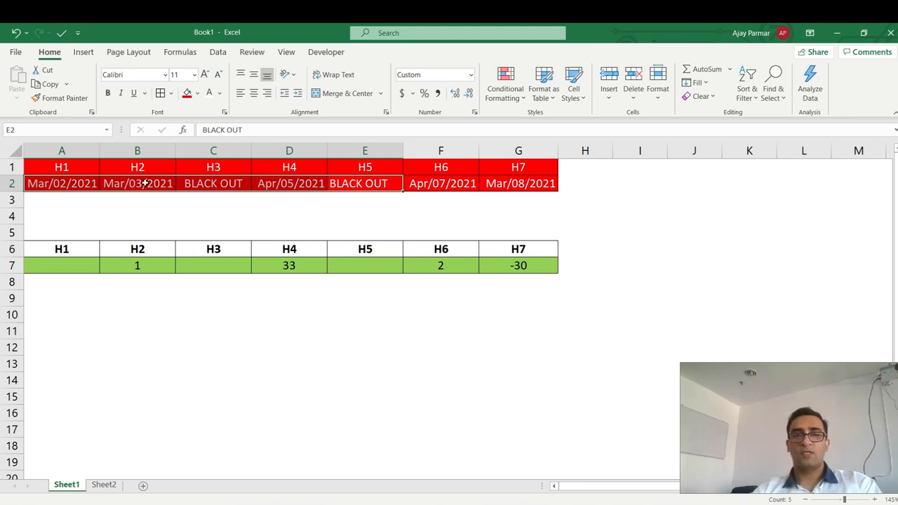
{"action": "left_click", "coordinate": [130, 313]}
{"action": "type", "text": "=a"}
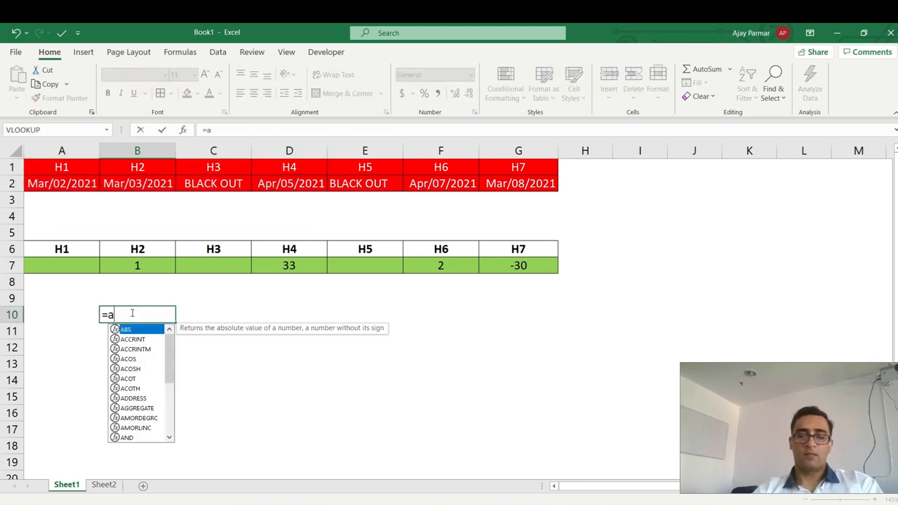
{"action": "type", "text": "2:b2"}
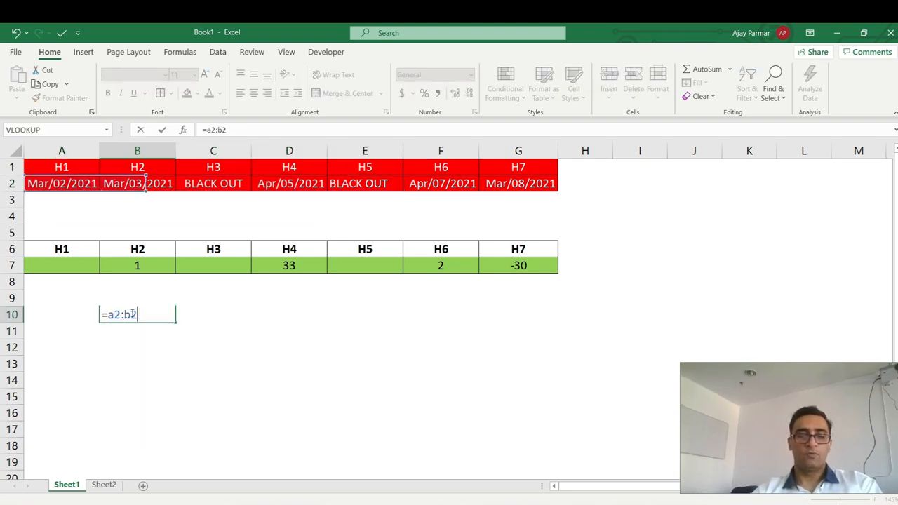
{"action": "left_click", "coordinate": [211, 131]}
{"action": "key", "text": "F4"}
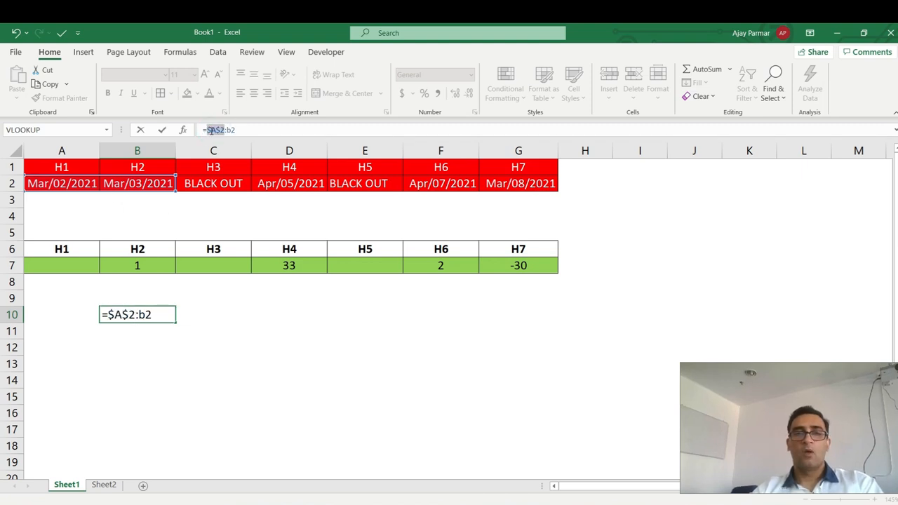
{"action": "left_click", "coordinate": [257, 129]}
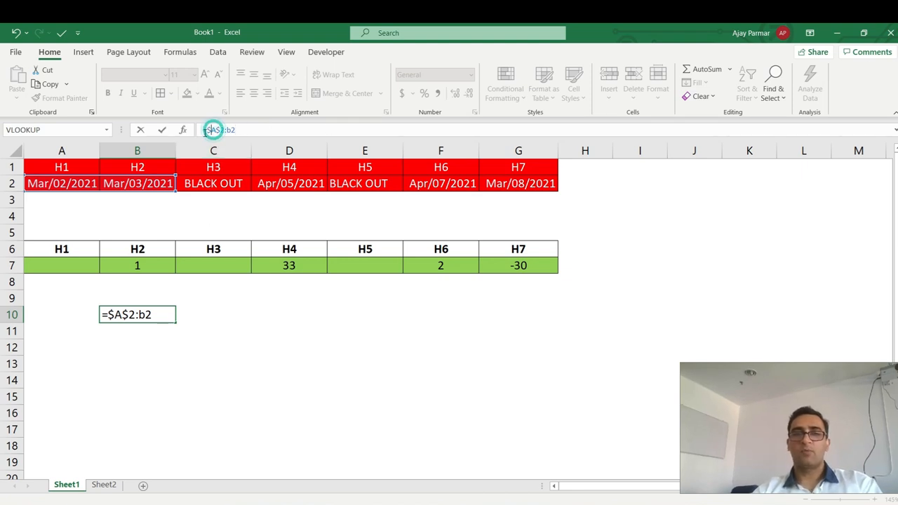
{"action": "key", "text": "Return"}
{"action": "key", "text": "Up"}
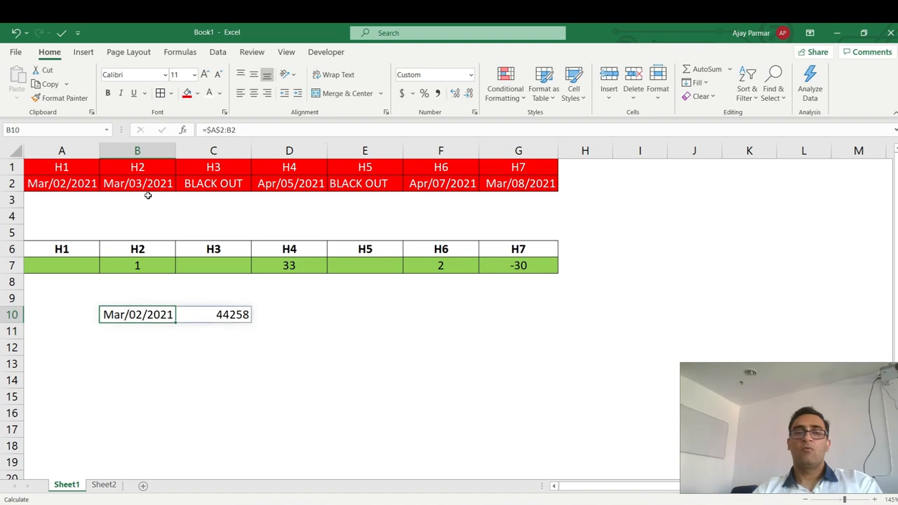
{"action": "key", "text": "shift+Right"}
{"action": "key", "text": "Delete"}
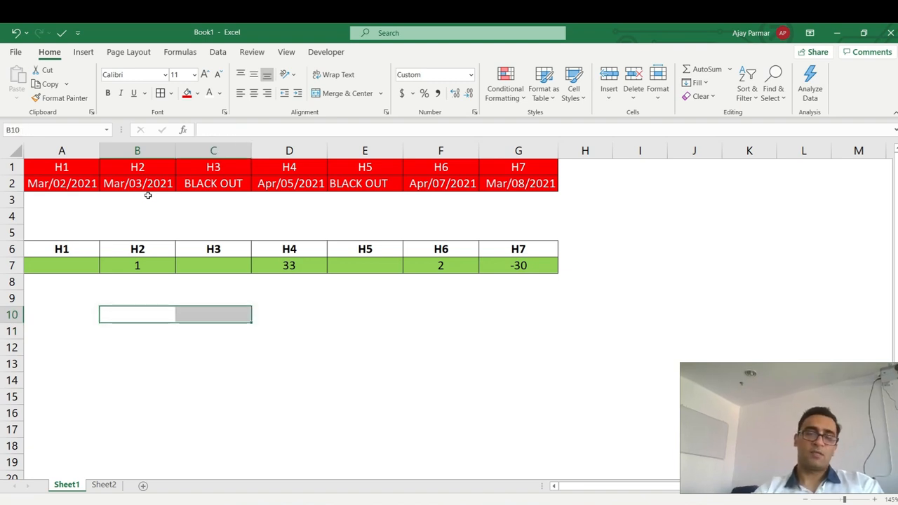
{"action": "key", "text": "Up"}
{"action": "key", "text": "Down"}
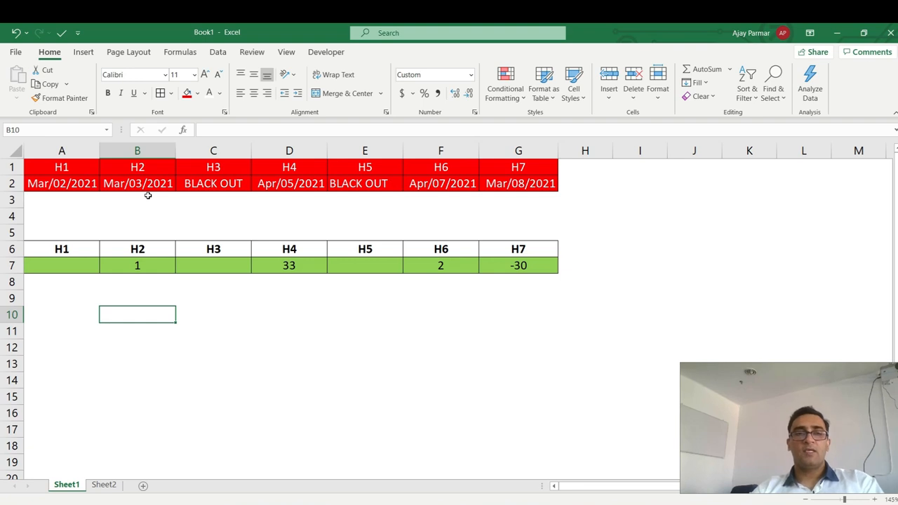
{"action": "key", "text": "Up"}
Start B9's formula as =COLUMN( referencing the range A2:B2.
{"action": "type", "text": "="}
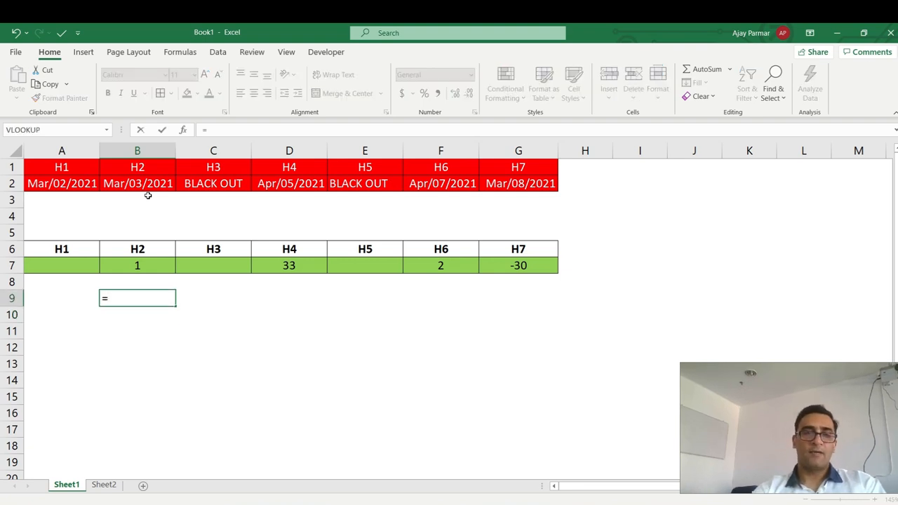
{"action": "type", "text": "IF"}
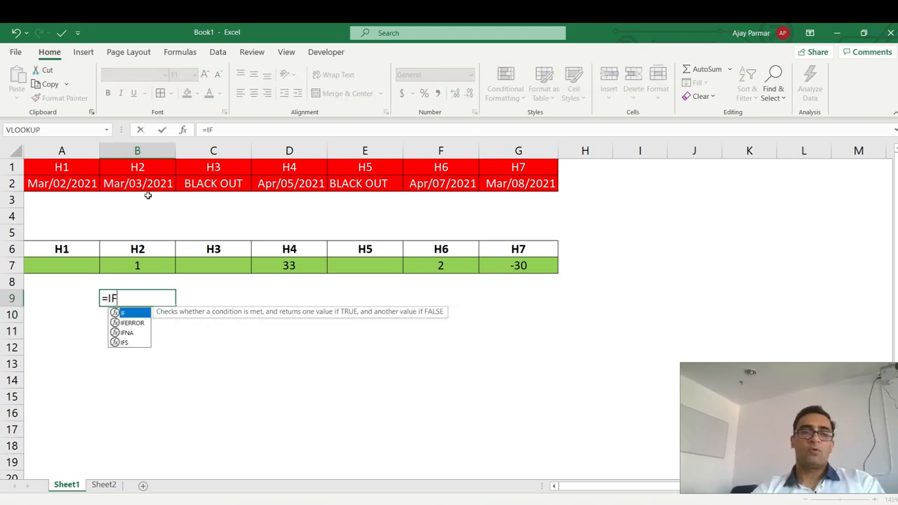
{"action": "type", "text": "("}
{"action": "key", "text": "BackSpace"}
{"action": "key", "text": "BackSpace"}
{"action": "key", "text": "BackSpace"}
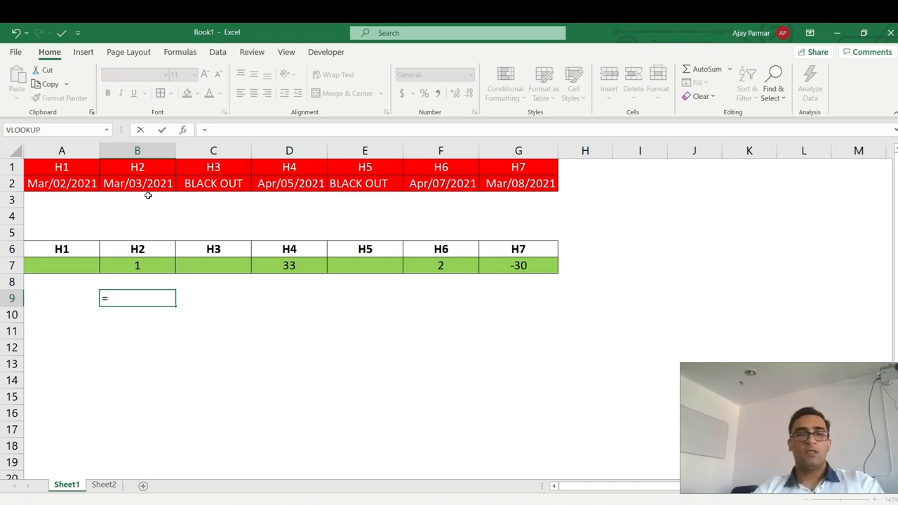
{"action": "type", "text": "COLUMNS"}
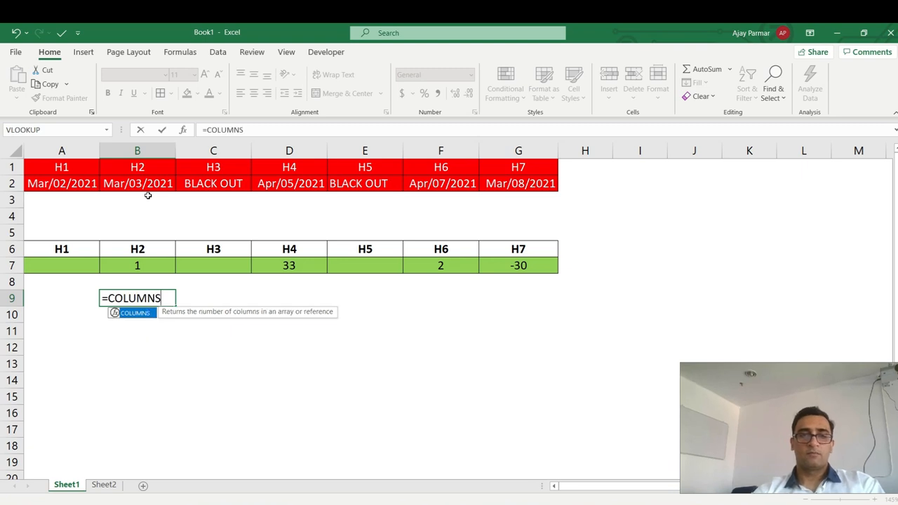
{"action": "key", "text": "BackSpace"}
{"action": "type", "text": "("}
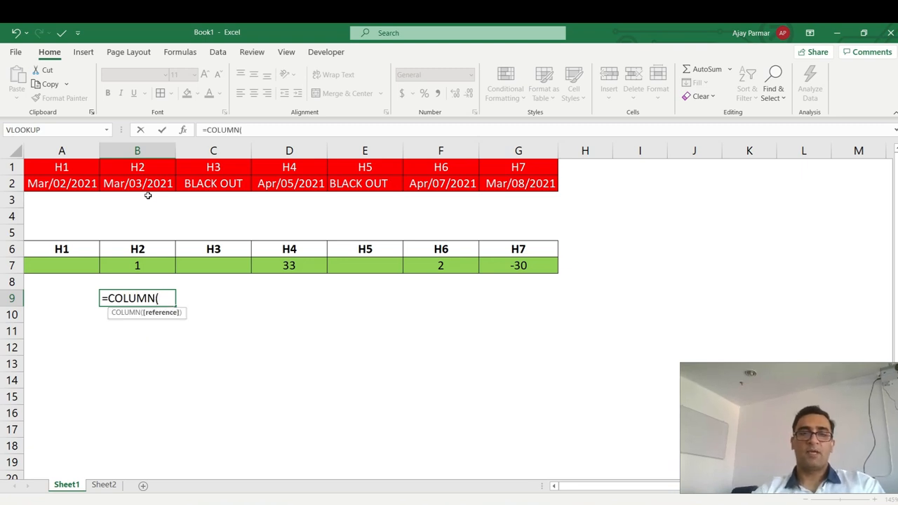
{"action": "left_click_drag", "start_coordinate": [52, 183], "coordinate": [140, 181]}
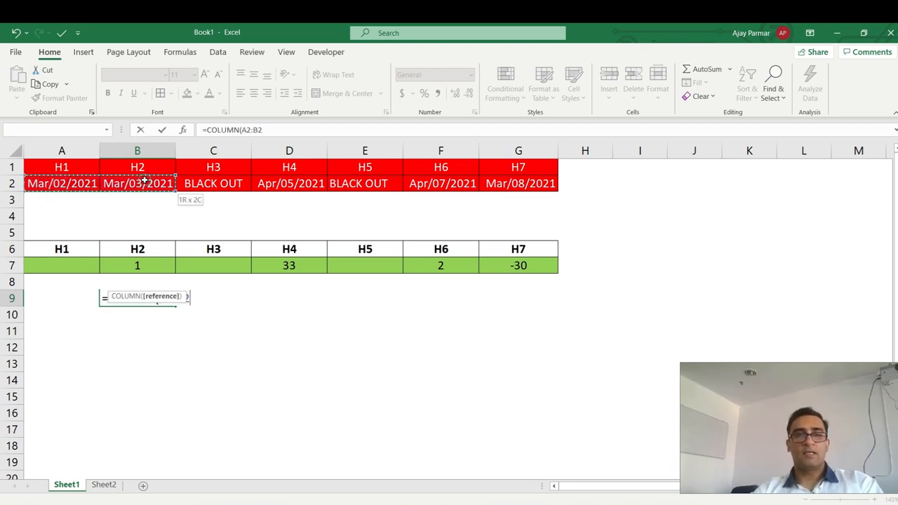
Anchor A2 as $A$2, close the parenthesis, and enter {=COLUMN($A$2:B2)} as an array formula.
{"action": "double_click", "coordinate": [249, 130]}
{"action": "key", "text": "F4"}
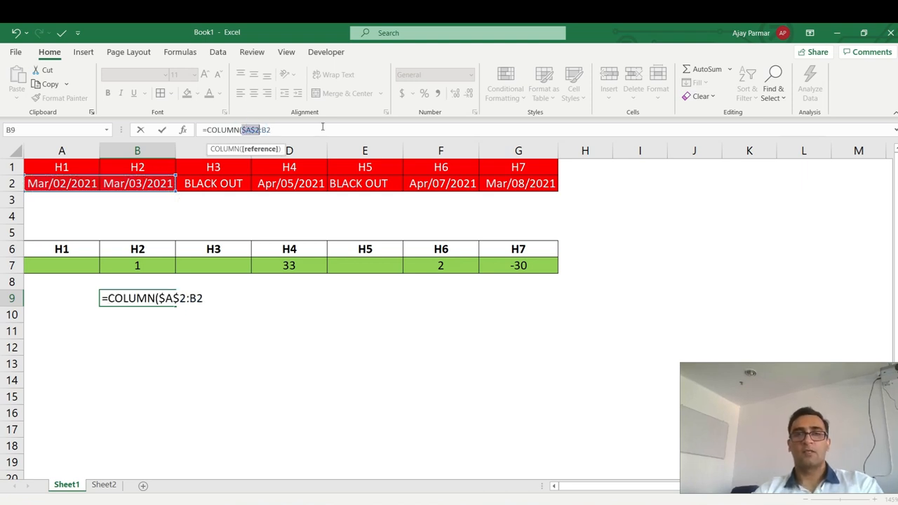
{"action": "left_click", "coordinate": [255, 129]}
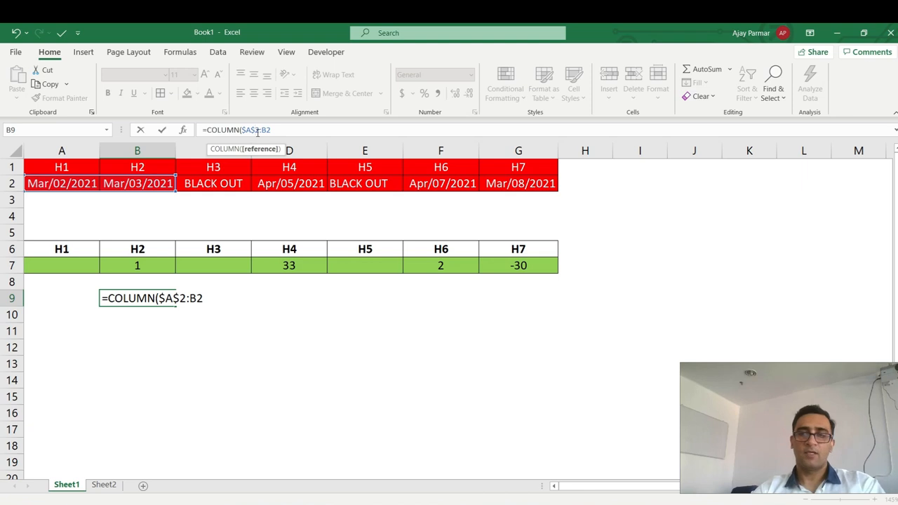
{"action": "left_click", "coordinate": [279, 131]}
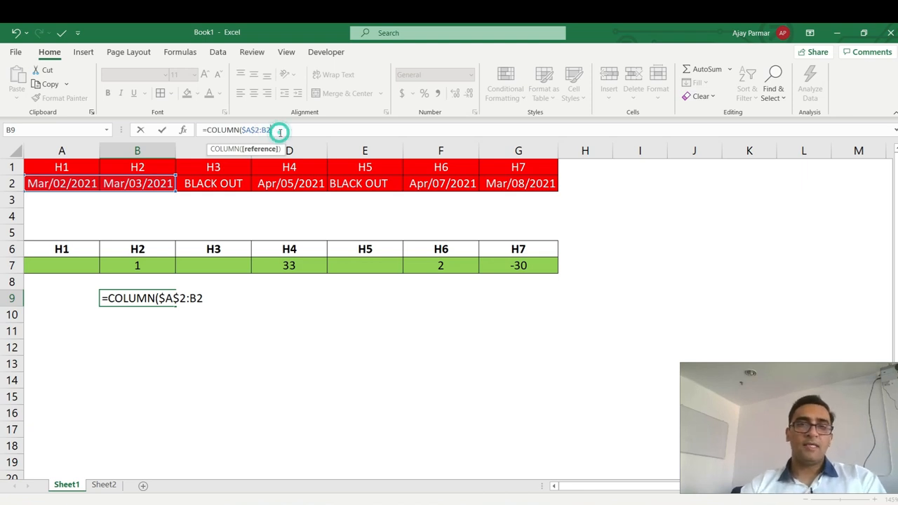
{"action": "type", "text": ")"}
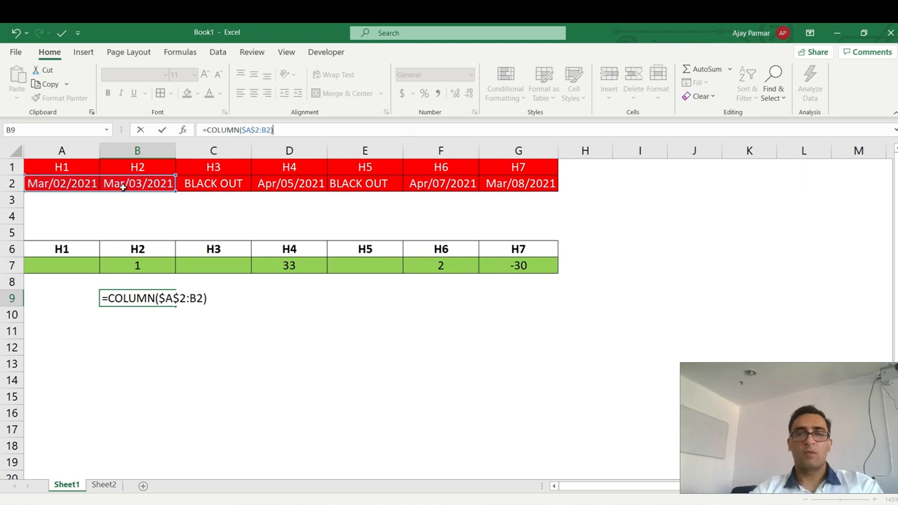
{"action": "key", "text": "ctrl+shift+Return"}
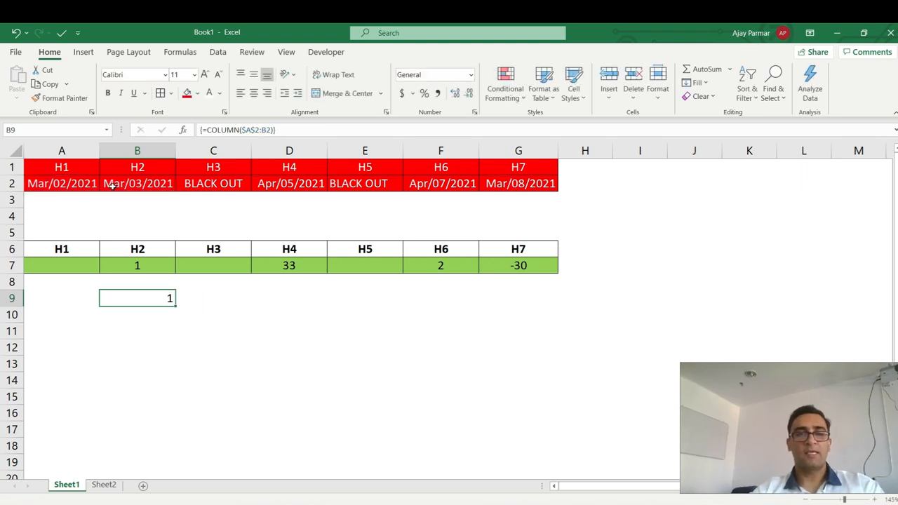
Preview B9's COLUMN array as {1,2}, then fill B9 across to E9 and inspect C9.
{"action": "left_click", "coordinate": [208, 131]}
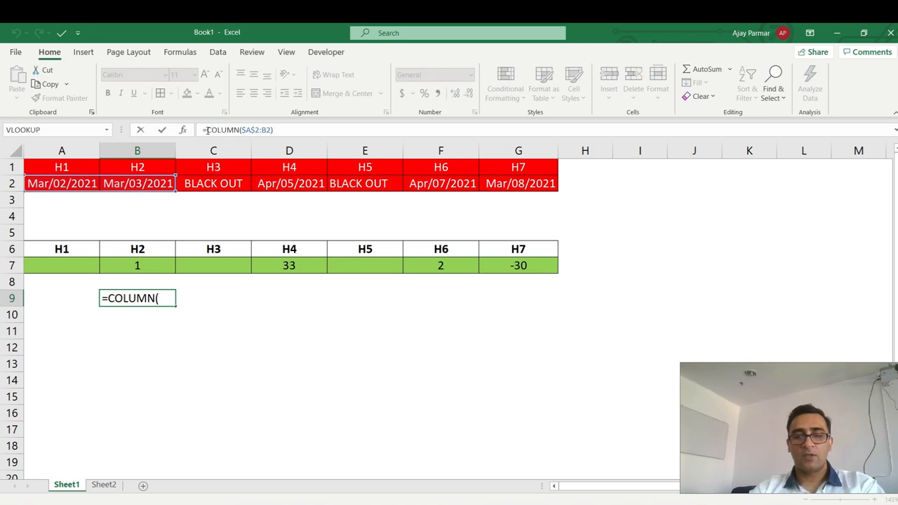
{"action": "key", "text": "F9"}
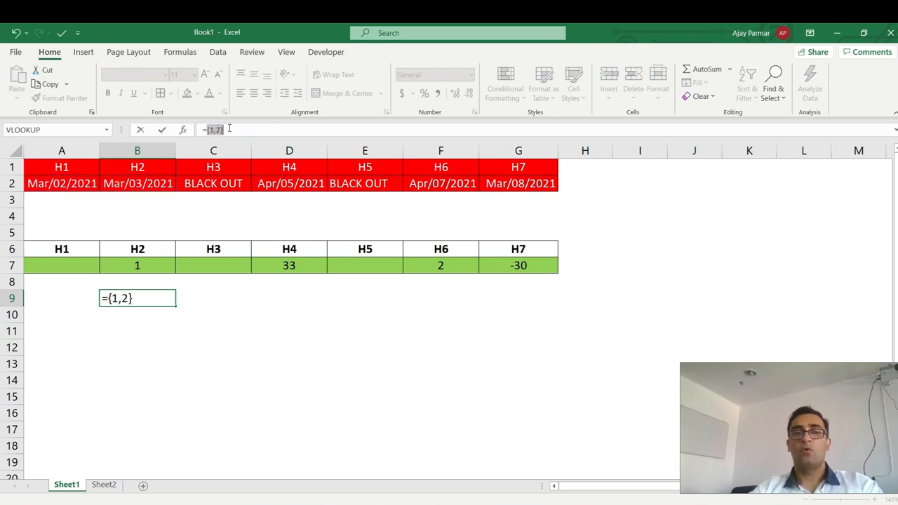
{"action": "key", "text": "Escape"}
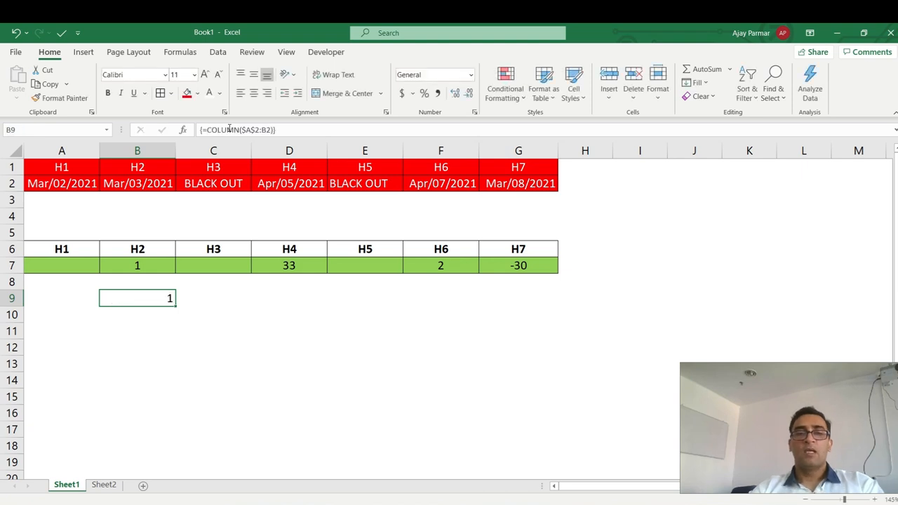
{"action": "left_click_drag", "start_coordinate": [177, 305], "coordinate": [372, 309]}
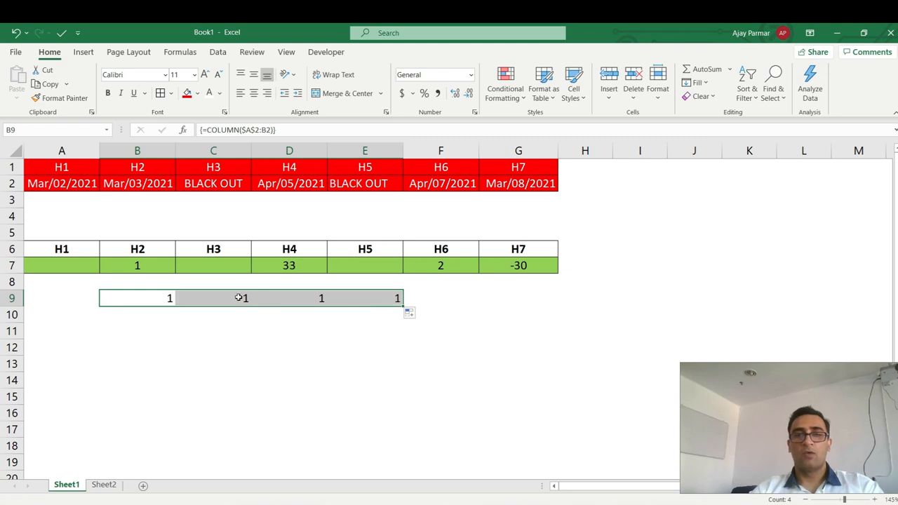
{"action": "left_click", "coordinate": [225, 300]}
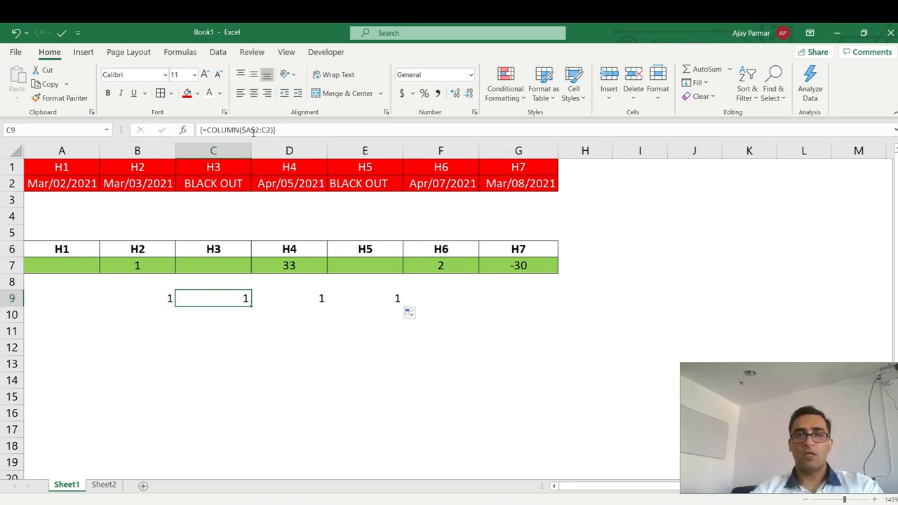
{"action": "left_click", "coordinate": [208, 129]}
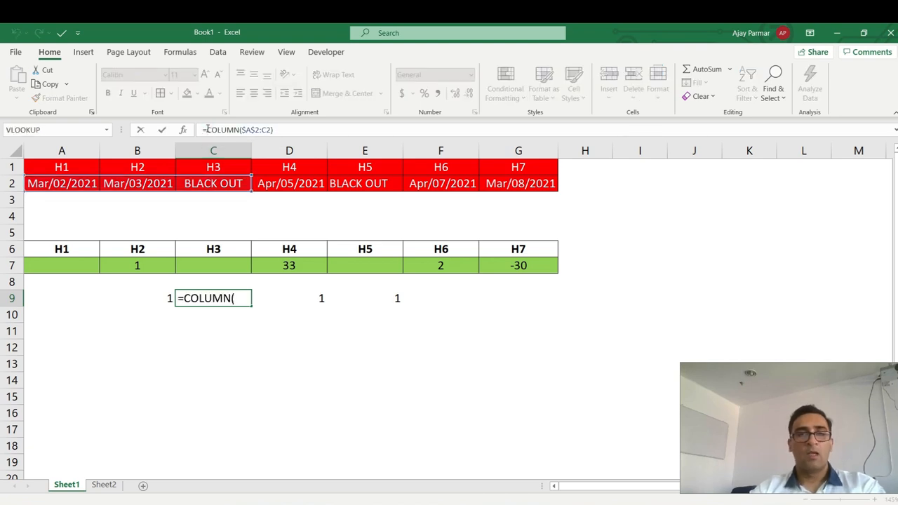
{"action": "key", "text": "F7"}
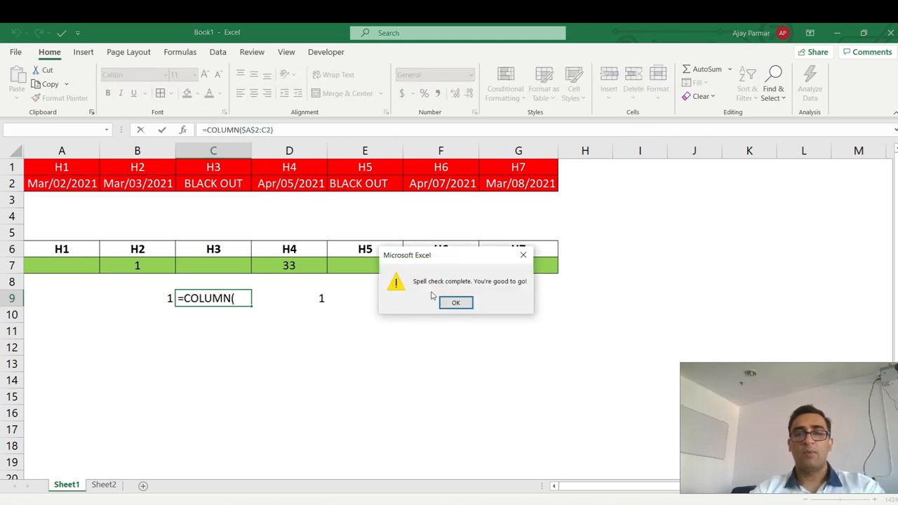
{"action": "left_click", "coordinate": [456, 303]}
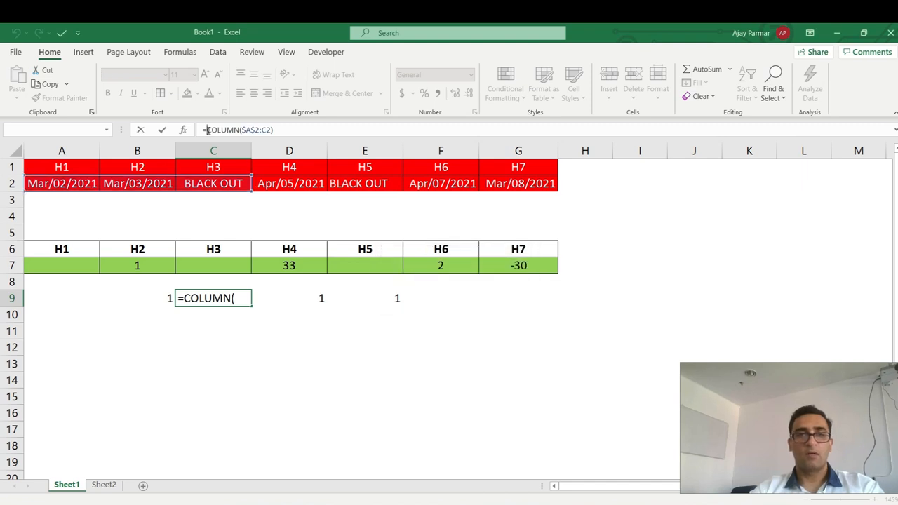
{"action": "key", "text": "F9"}
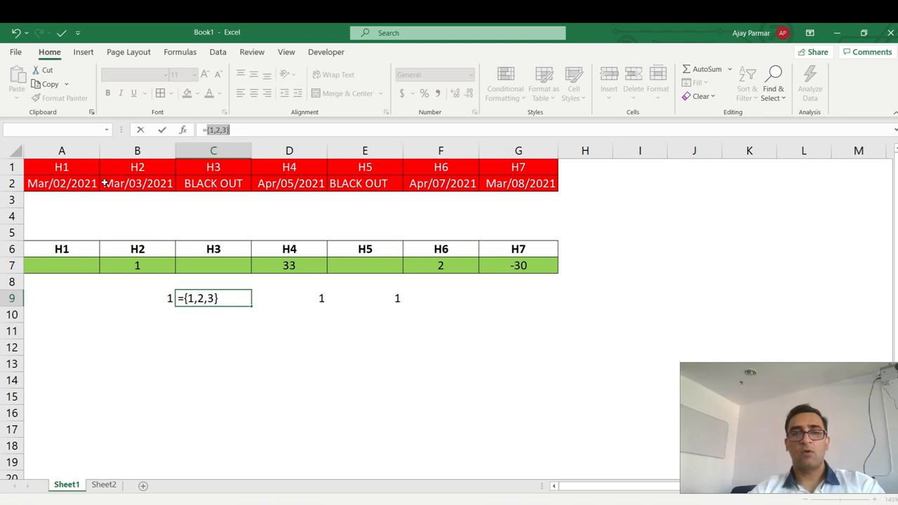
{"action": "key", "text": "Escape"}
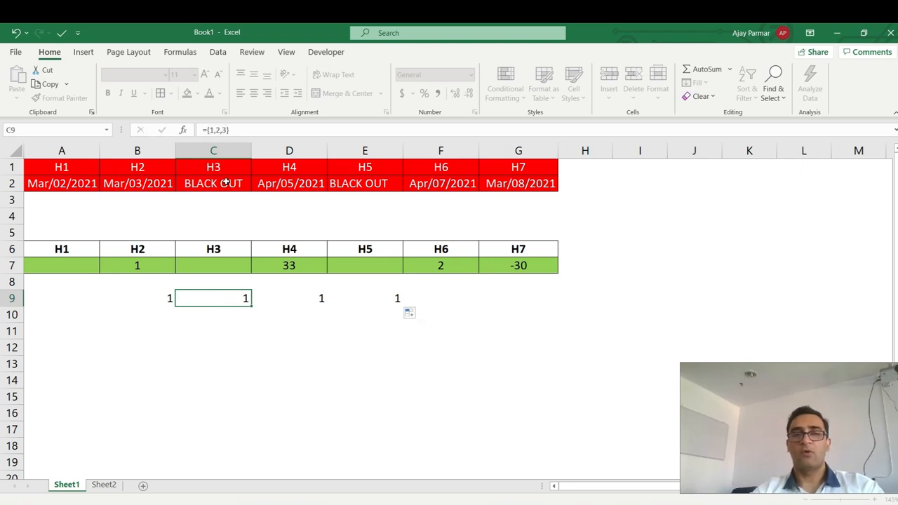
{"action": "key", "text": "Right"}
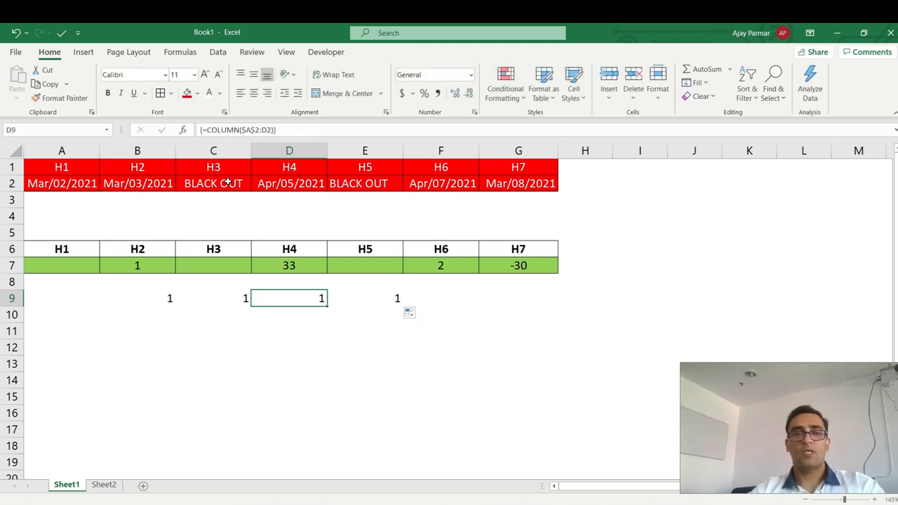
{"action": "left_click", "coordinate": [208, 131]}
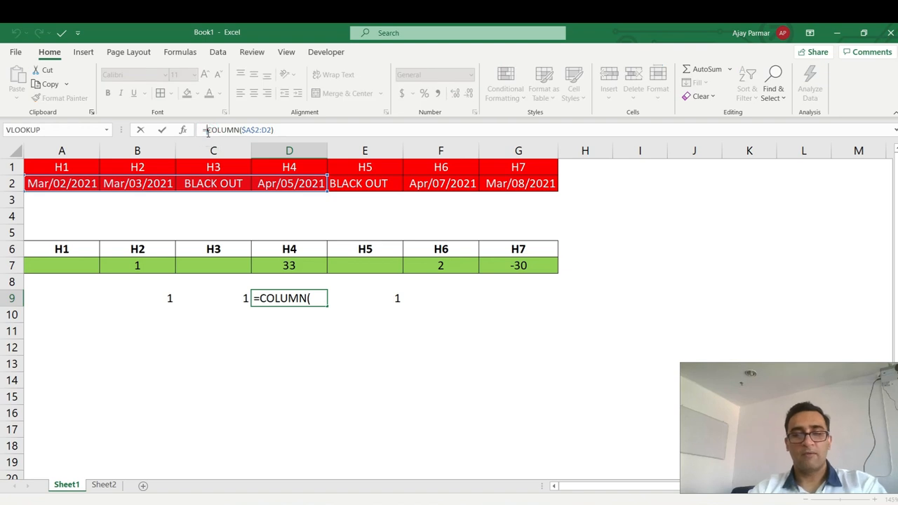
{"action": "key", "text": "F9"}
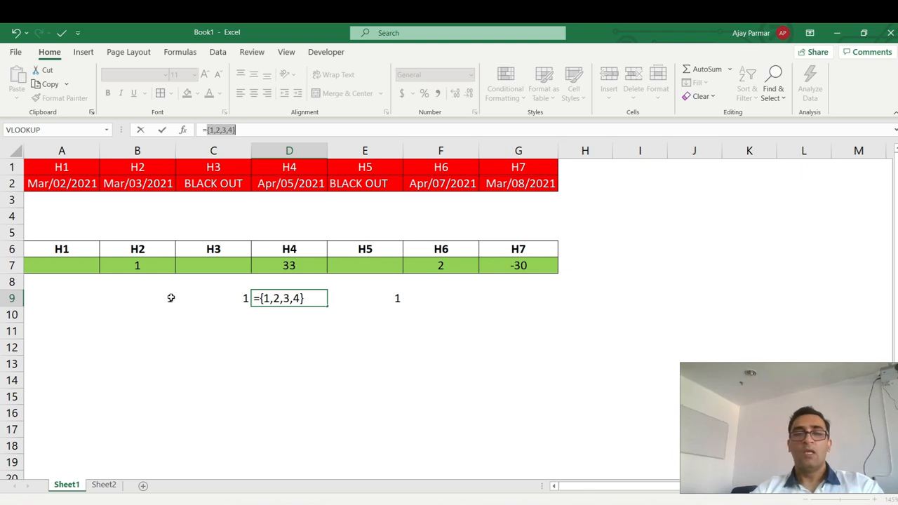
{"action": "key", "text": "Escape"}
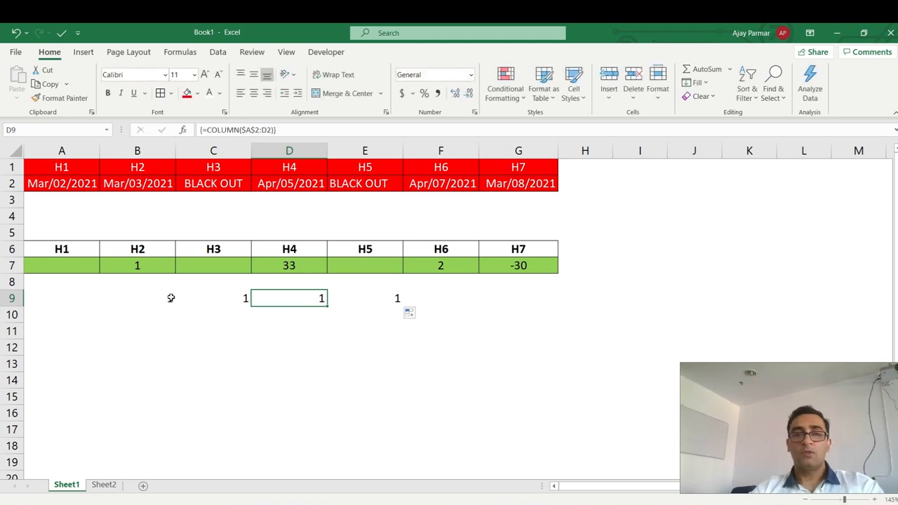
{"action": "left_click", "coordinate": [76, 186]}
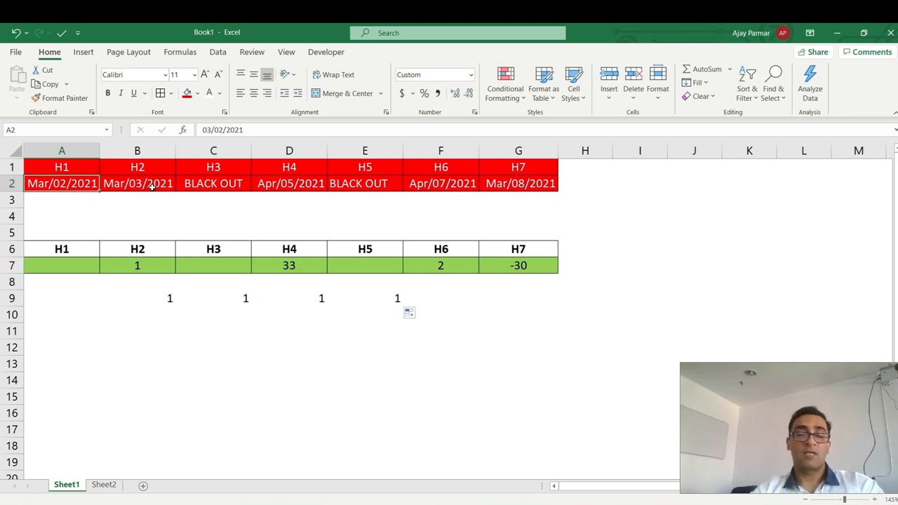
{"action": "left_click", "coordinate": [158, 298]}
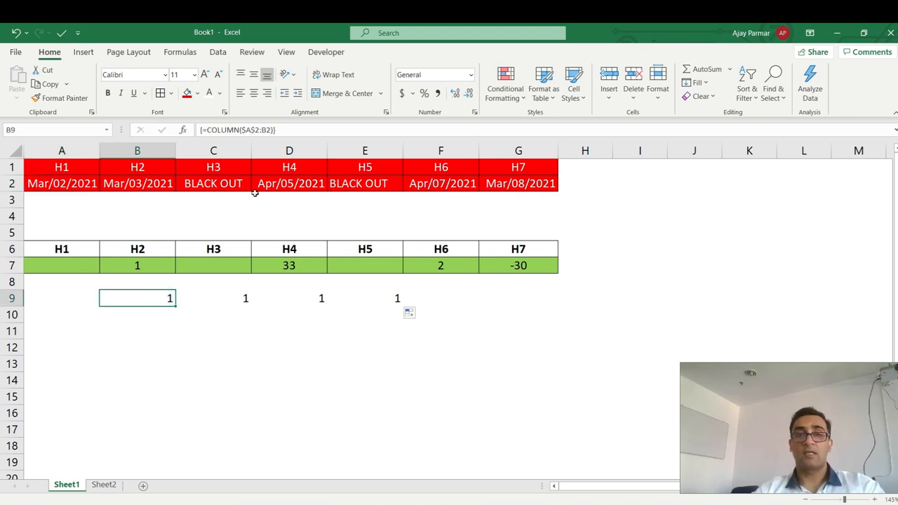
{"action": "left_click", "coordinate": [393, 298]}
{"action": "left_click", "coordinate": [208, 130]}
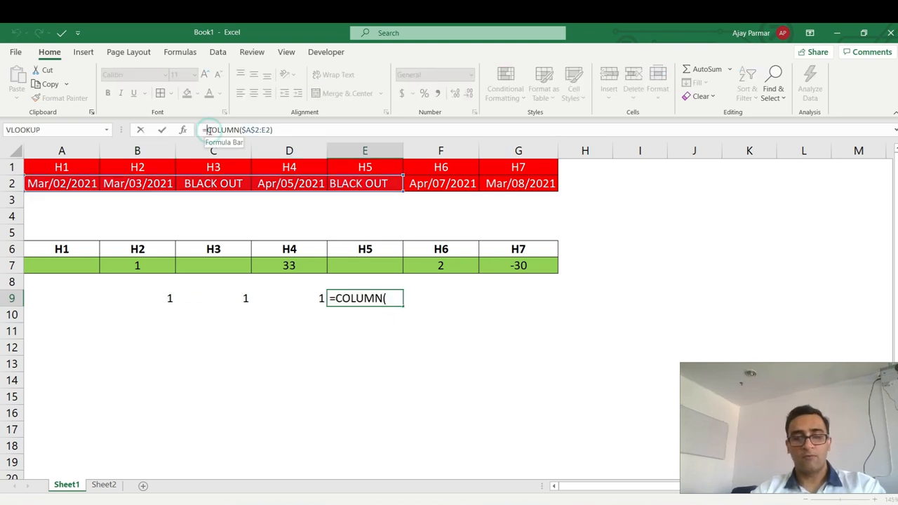
{"action": "left_click_drag", "start_coordinate": [208, 130], "coordinate": [272, 130]}
{"action": "key", "text": "F9"}
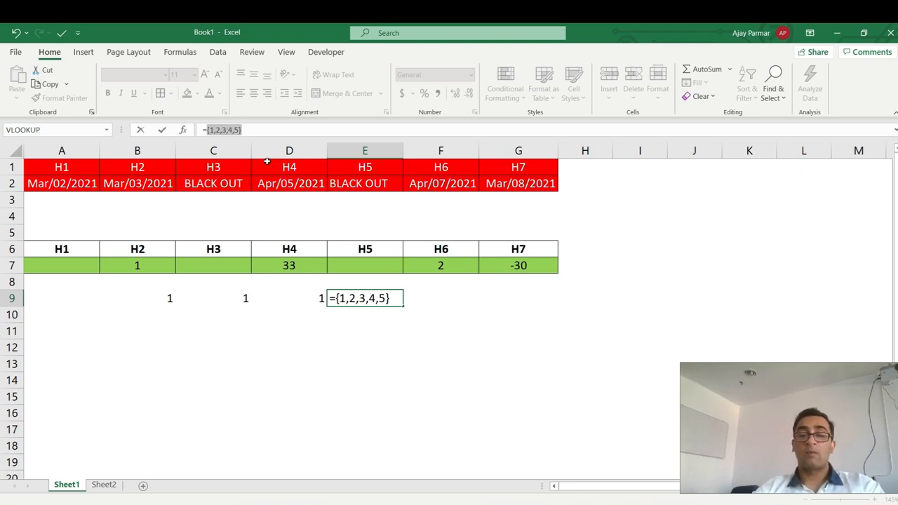
{"action": "key", "text": "Escape"}
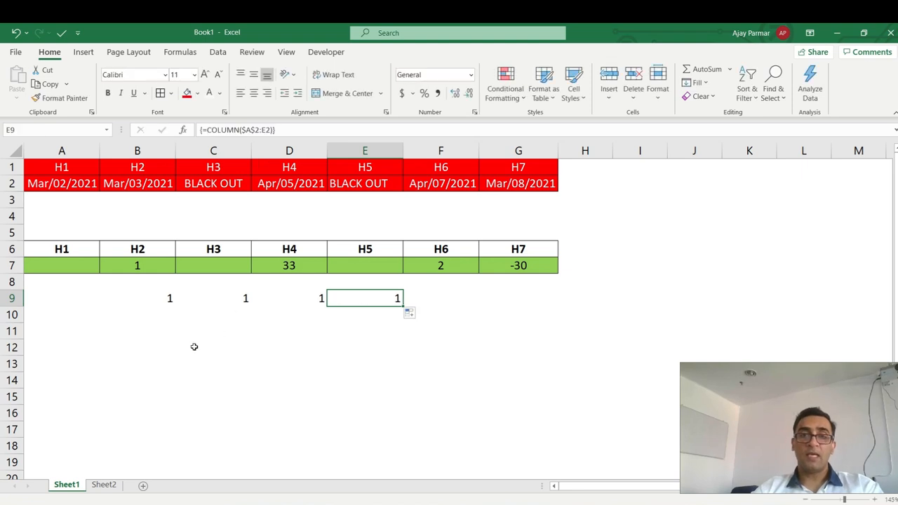
{"action": "left_click", "coordinate": [154, 301]}
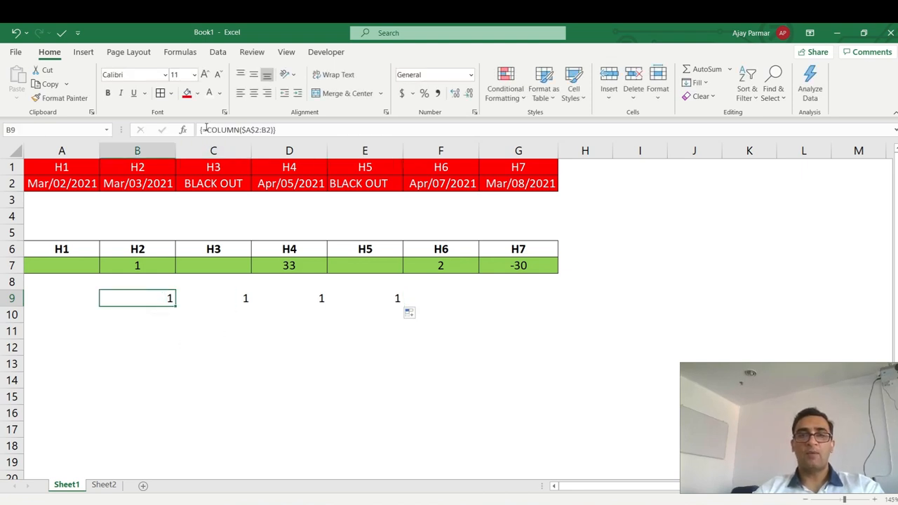
Insert IF(A2:B2="BLACK OUT",0, before the COLUMN part of B9's formula.
{"action": "left_click", "coordinate": [230, 132]}
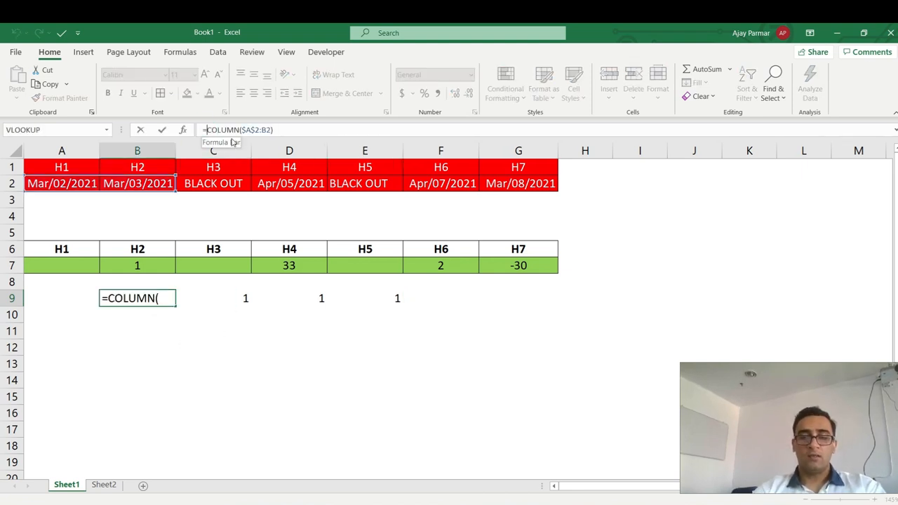
{"action": "type", "text": "IF("}
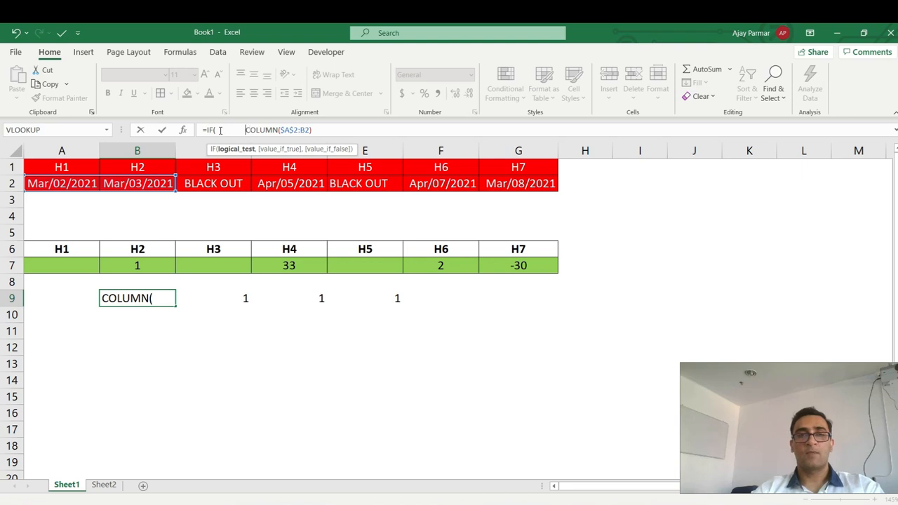
{"action": "left_click", "coordinate": [218, 130]}
{"action": "key", "text": "Delete"}
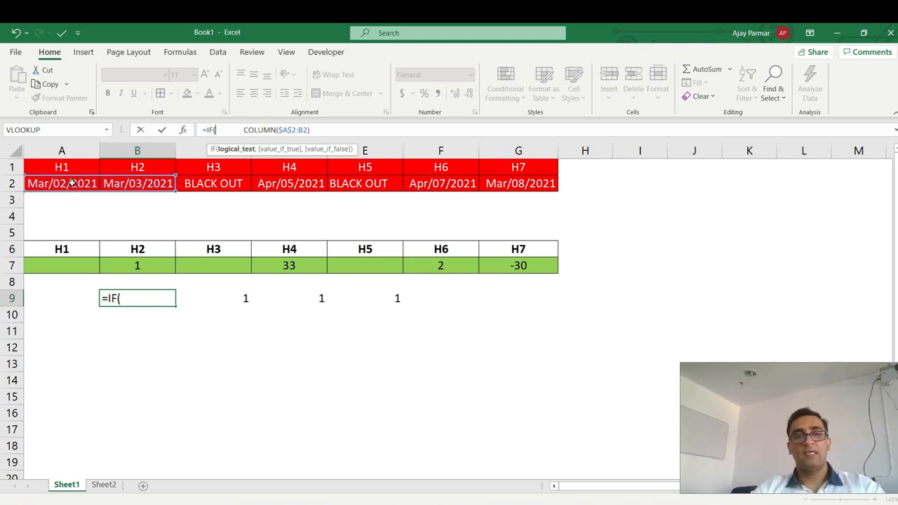
{"action": "left_click_drag", "start_coordinate": [72, 182], "coordinate": [132, 183]}
{"action": "type", "text": "="}
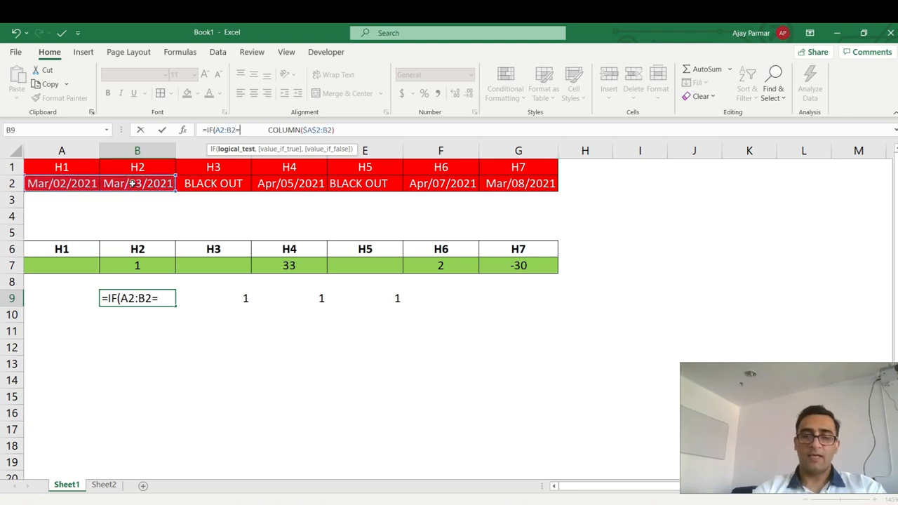
{"action": "type", "text": "\"BLACK"}
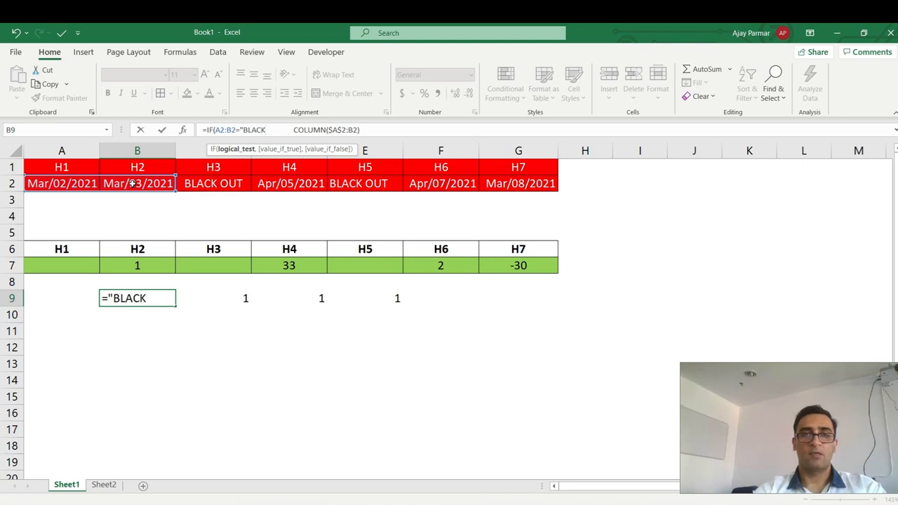
{"action": "type", "text": " OUT\","}
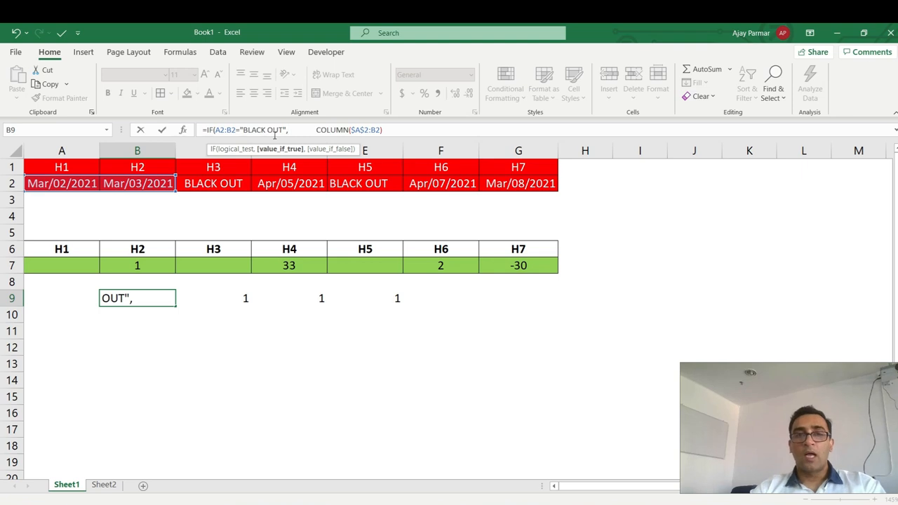
{"action": "type", "text": "0"}
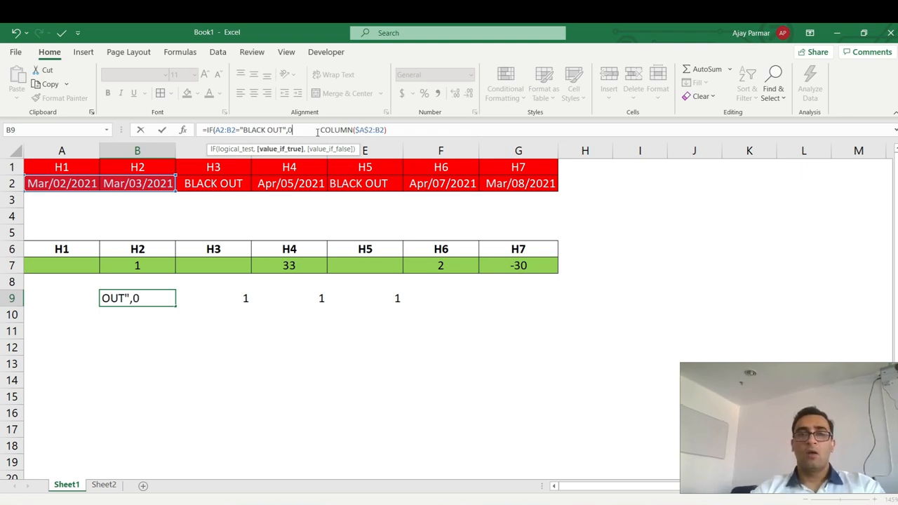
{"action": "type", "text": ","}
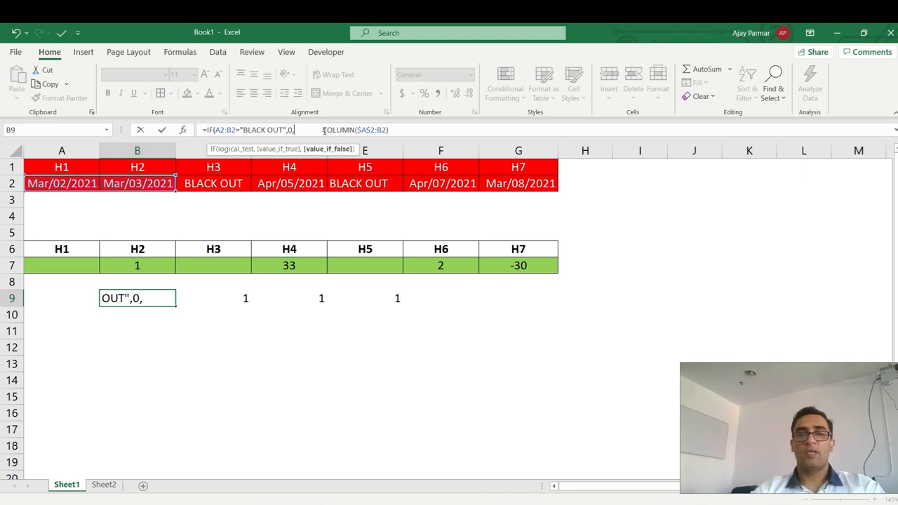
Remove stray spaces, anchor A2 as $A$2, and commit the IF formula as an array formula.
{"action": "left_click", "coordinate": [324, 131]}
{"action": "key", "text": "BackSpace"}
{"action": "key", "text": "BackSpace"}
{"action": "key", "text": "BackSpace"}
{"action": "key", "text": "BackSpace"}
{"action": "key", "text": "BackSpace"}
{"action": "key", "text": "BackSpace"}
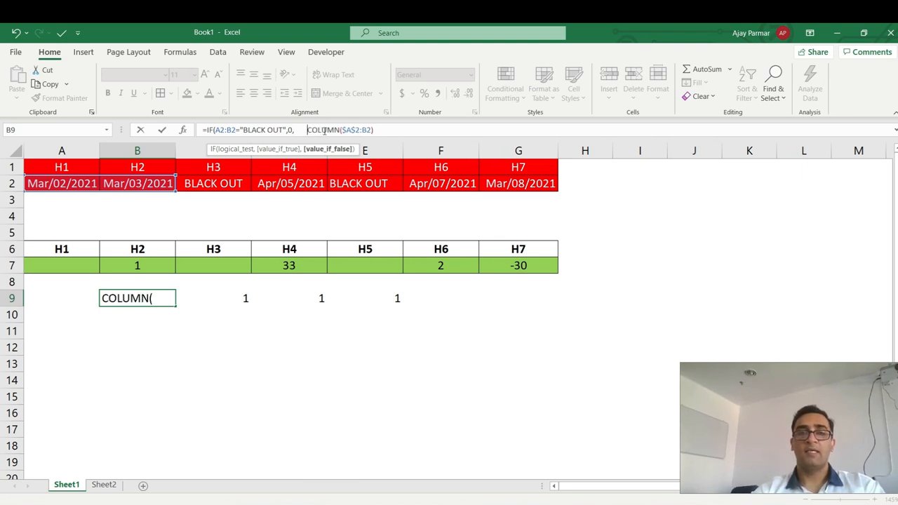
{"action": "key", "text": "BackSpace"}
{"action": "key", "text": "BackSpace"}
{"action": "key", "text": "BackSpace"}
{"action": "key", "text": "BackSpace"}
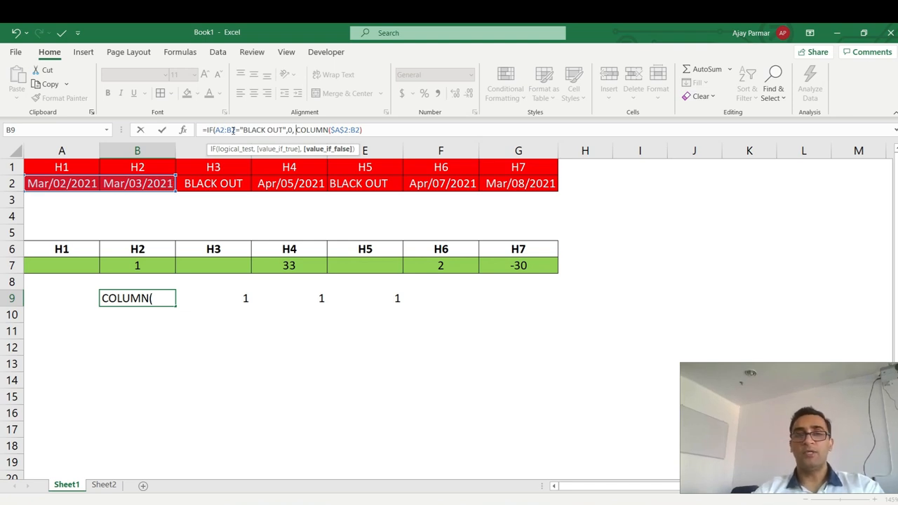
{"action": "left_click", "coordinate": [220, 130]}
{"action": "key", "text": "F4"}
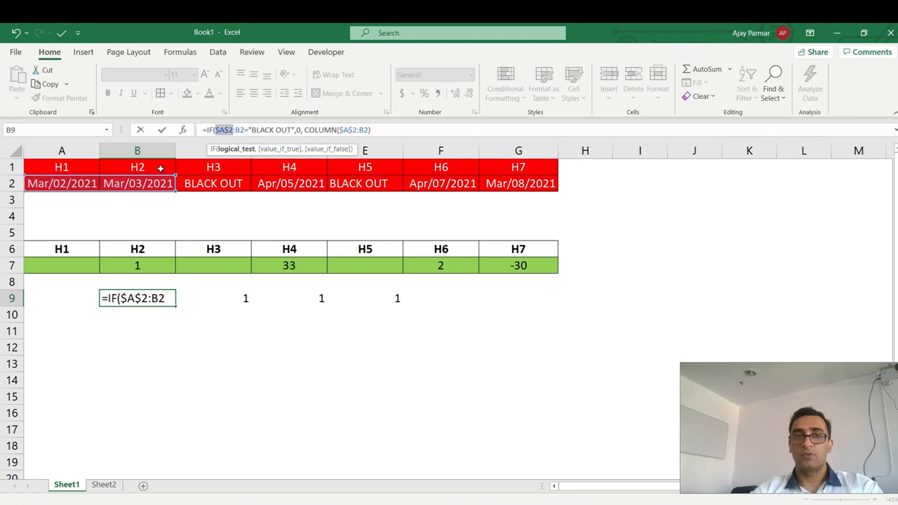
{"action": "left_click", "coordinate": [394, 130]}
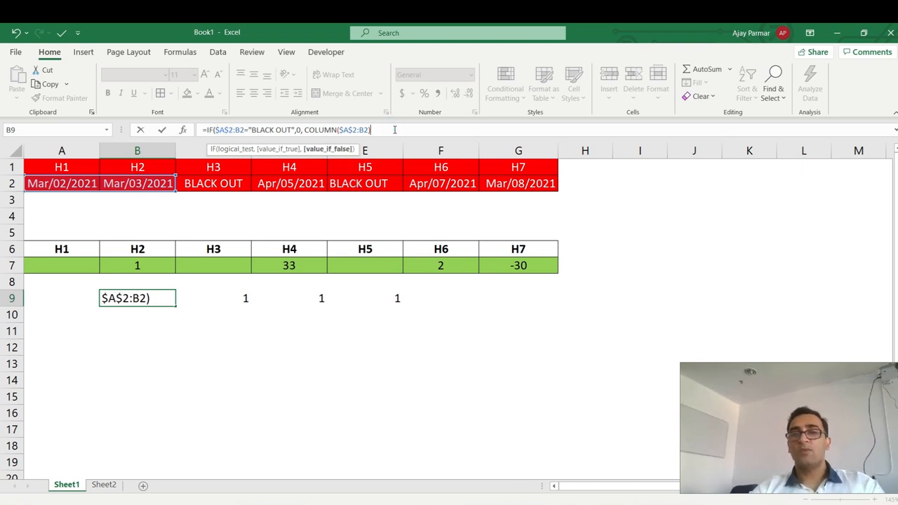
{"action": "key", "text": "Return"}
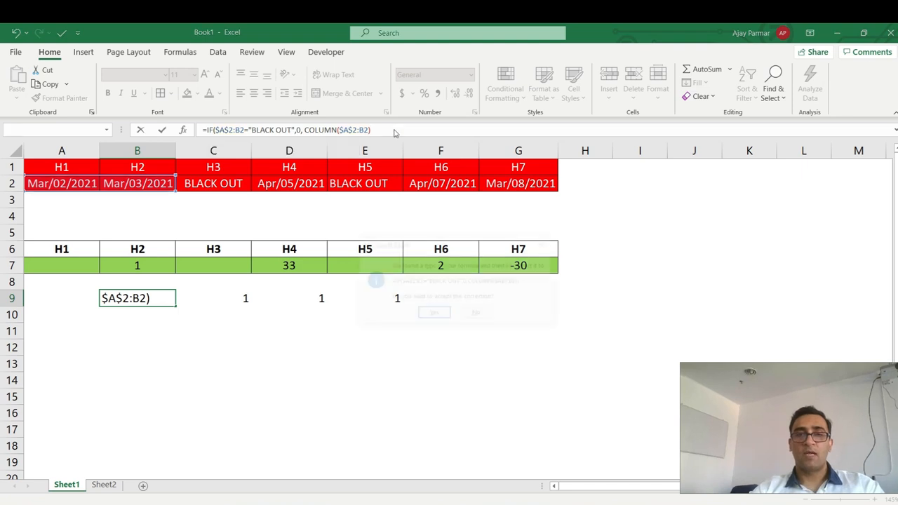
{"action": "key", "text": "Return"}
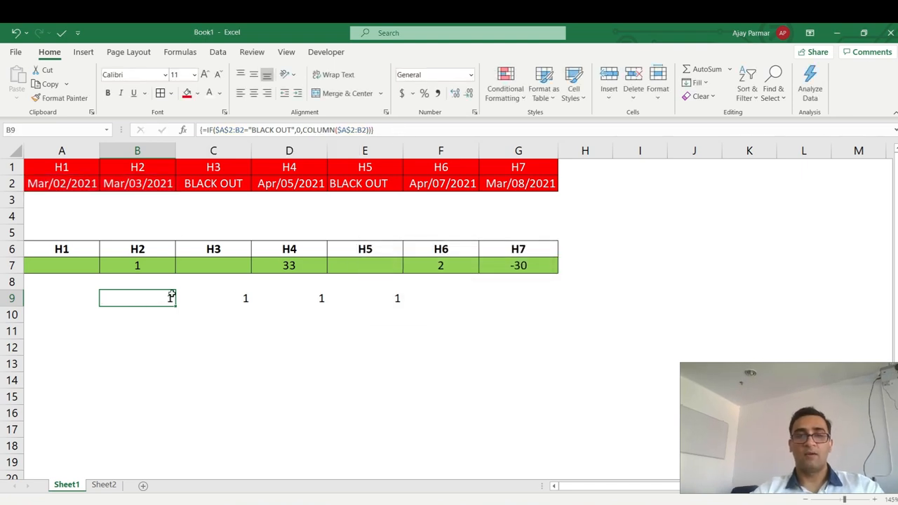
Evaluate B9's IF array, then fill B9's formula across to G9 and inspect C9.
{"action": "left_click", "coordinate": [208, 130]}
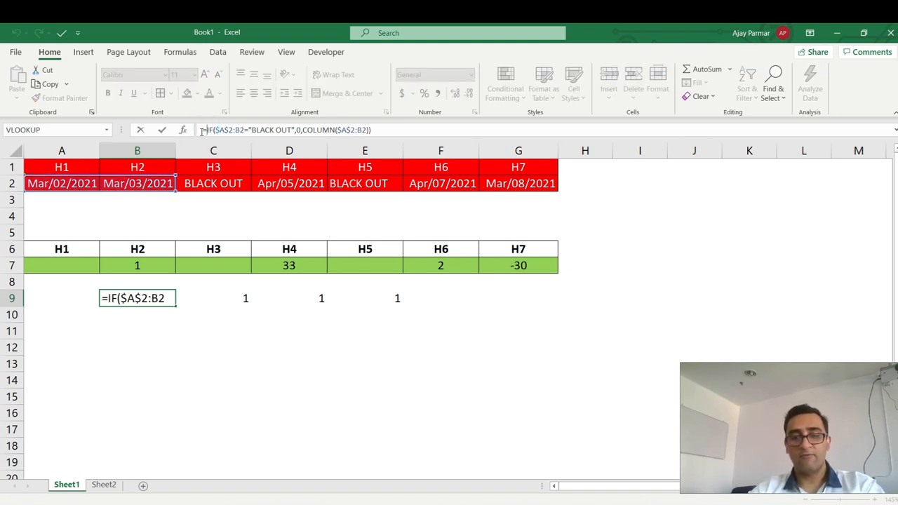
{"action": "key", "text": "F9"}
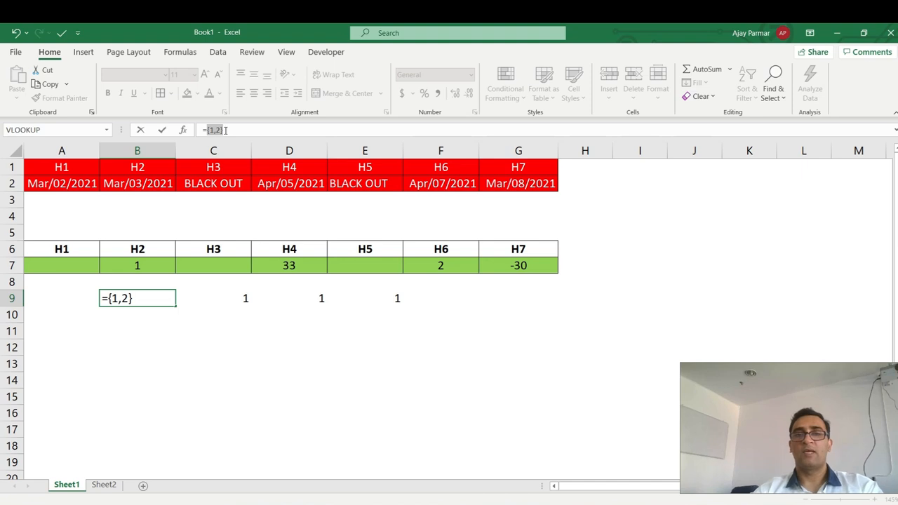
{"action": "key", "text": "Escape"}
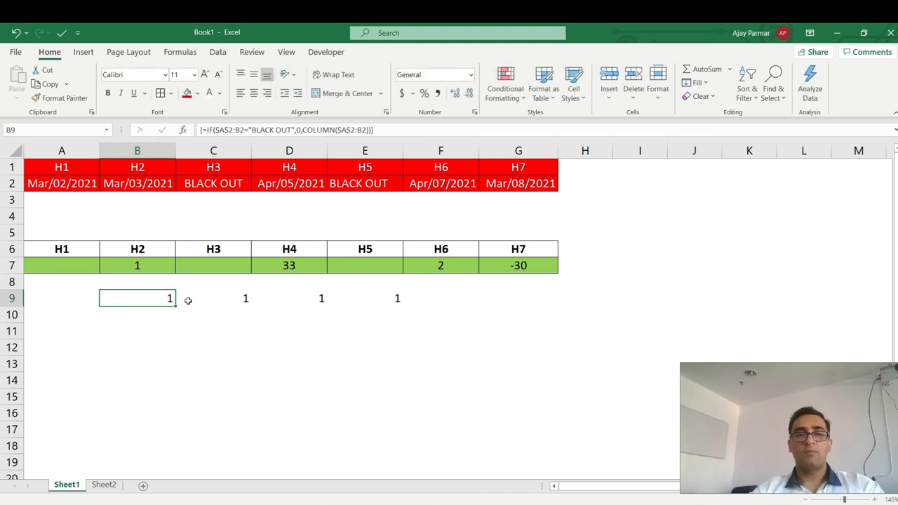
{"action": "left_click_drag", "start_coordinate": [174, 306], "coordinate": [528, 307]}
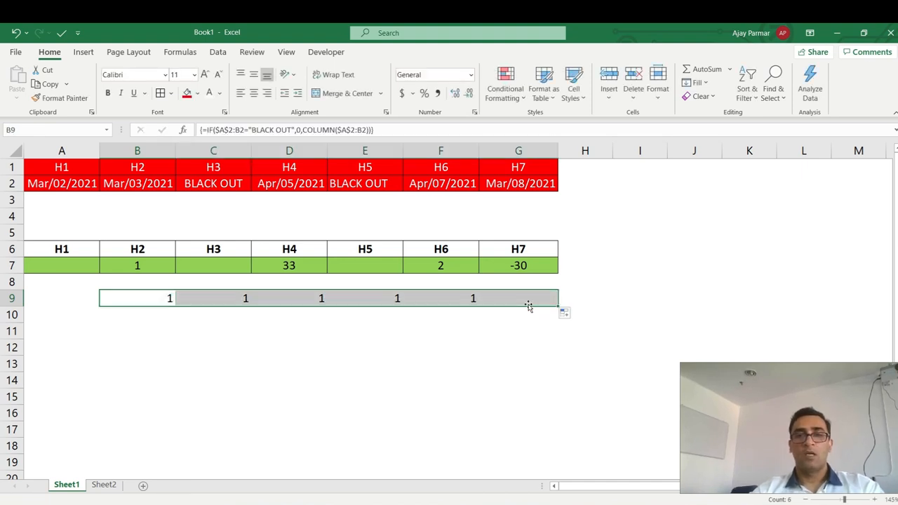
{"action": "left_click", "coordinate": [222, 299]}
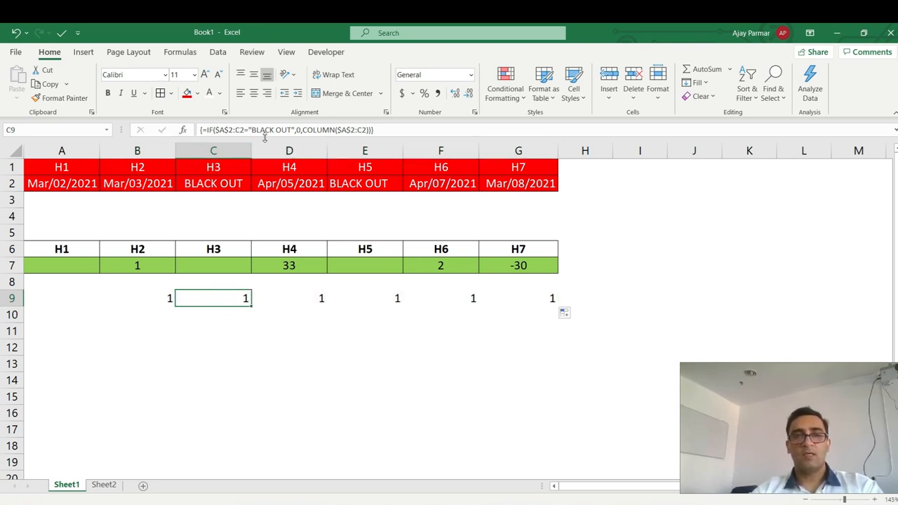
Re-enter C9 as an array formula and evaluate C9 to {1,2,0} and E9 to {1,2,0,4,0}.
{"action": "left_click", "coordinate": [291, 129]}
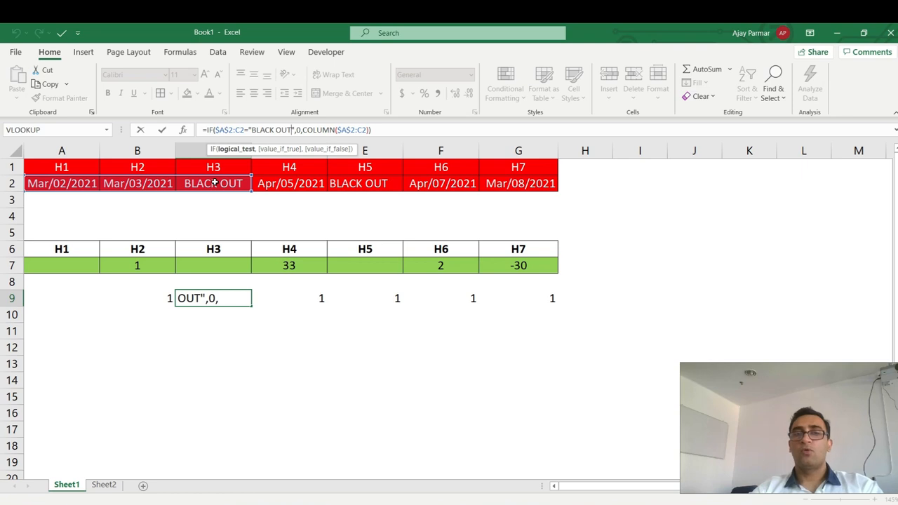
{"action": "key", "text": "ctrl+shift+Return"}
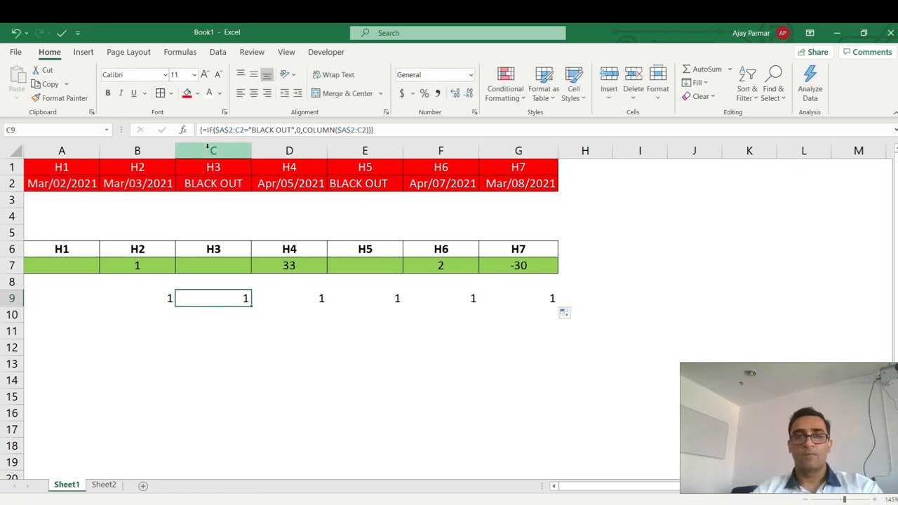
{"action": "left_click", "coordinate": [208, 130]}
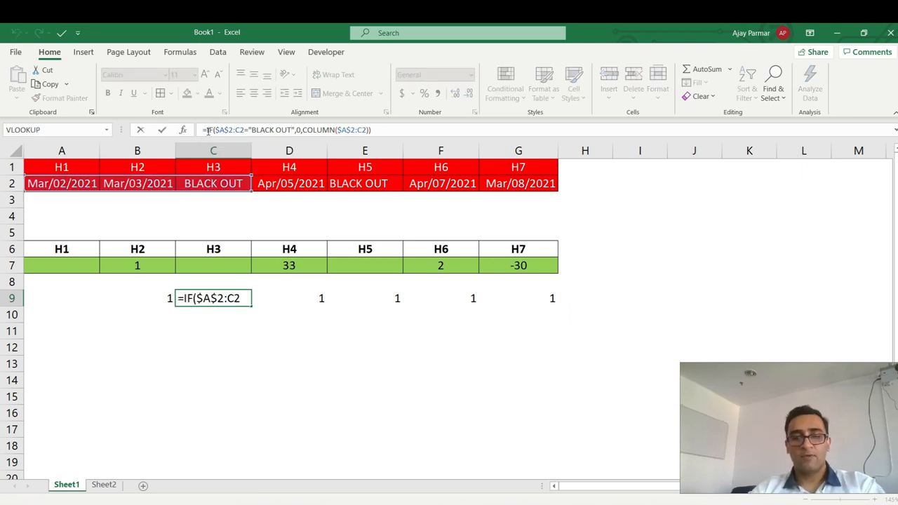
{"action": "key", "text": "F9"}
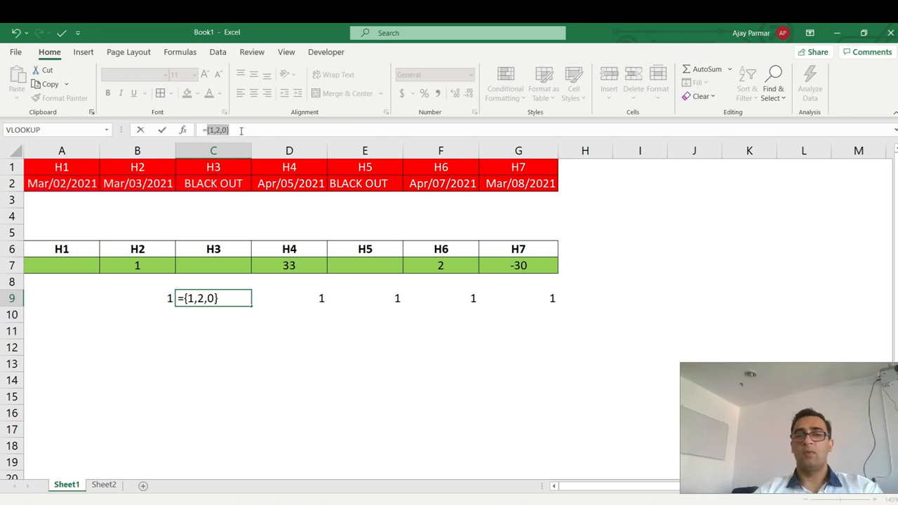
{"action": "key", "text": "Escape"}
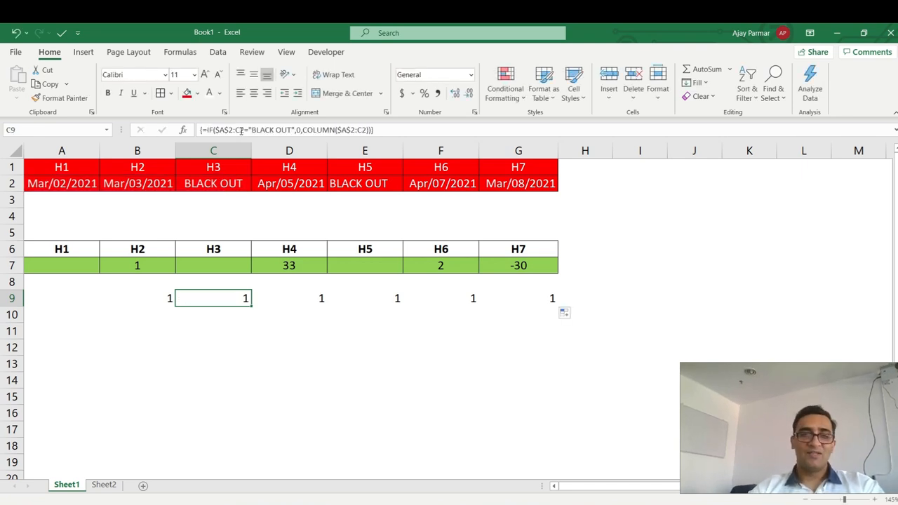
{"action": "key", "text": "Right"}
{"action": "key", "text": "Right"}
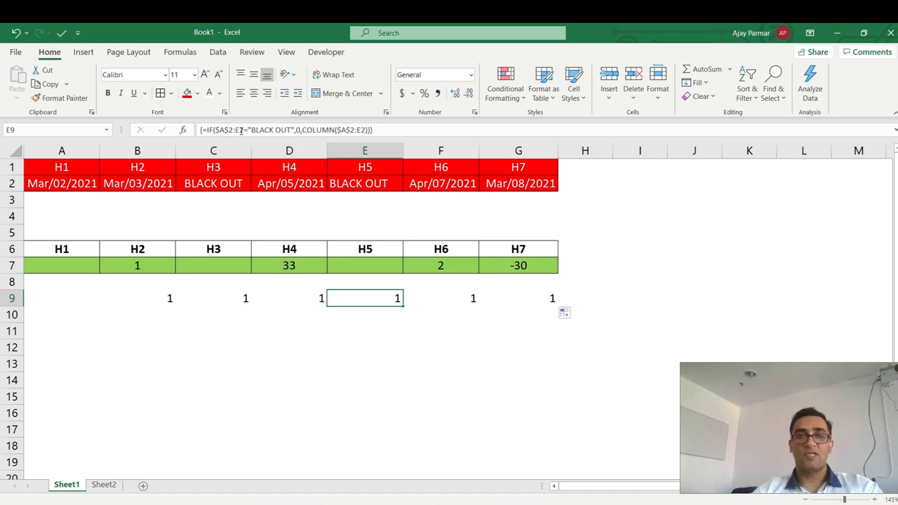
{"action": "left_click", "coordinate": [209, 130]}
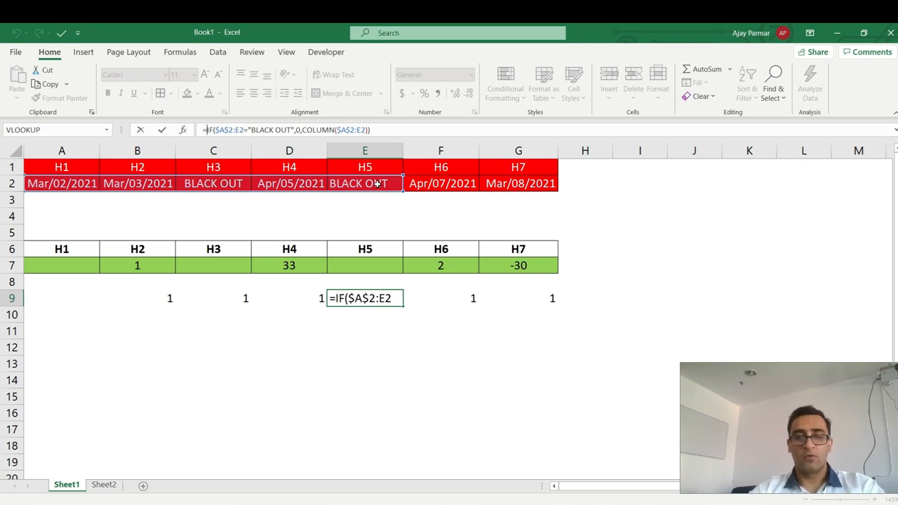
{"action": "key", "text": "F9"}
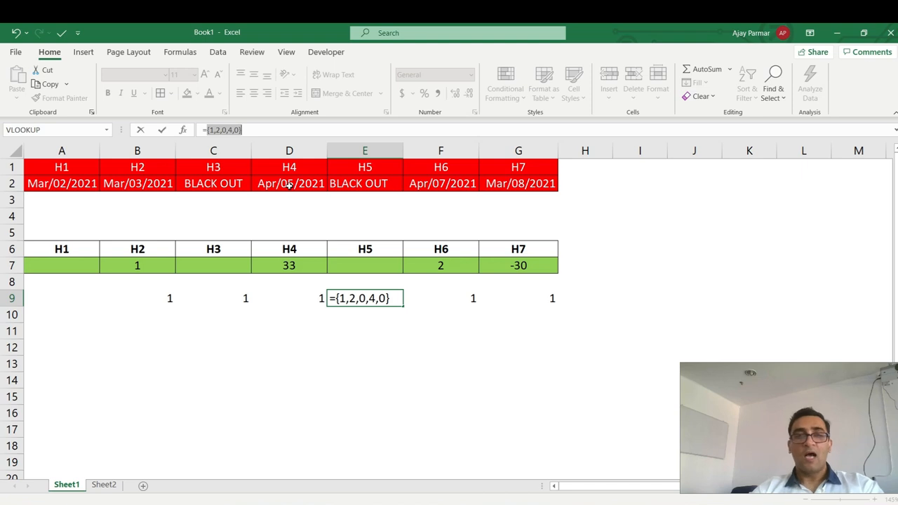
{"action": "key", "text": "Escape"}
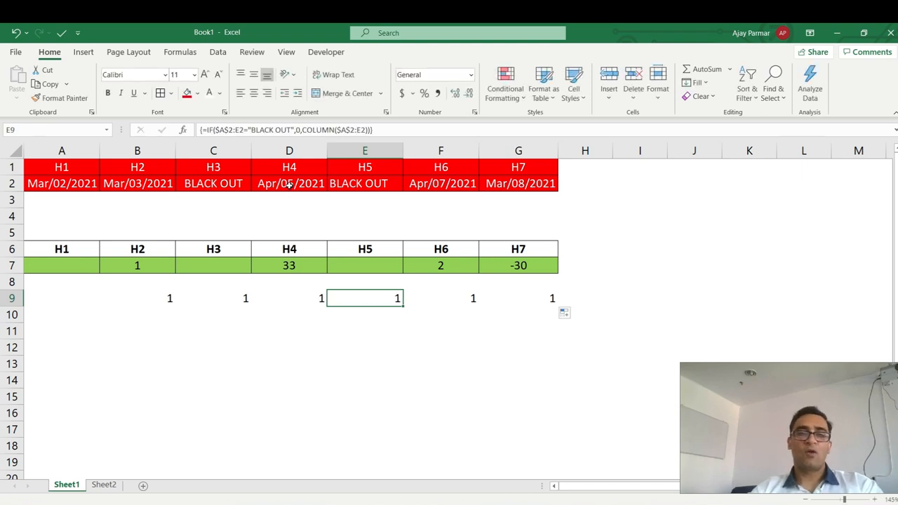
{"action": "left_click", "coordinate": [154, 303]}
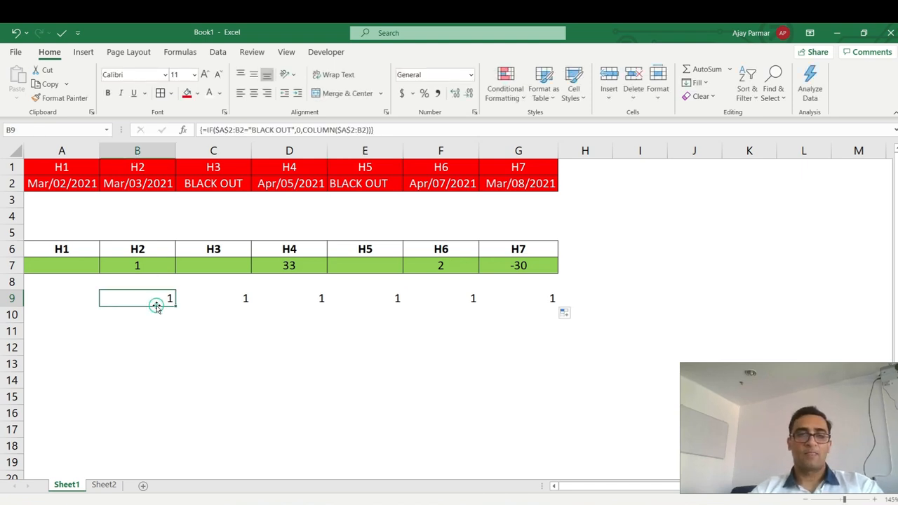
{"action": "left_click", "coordinate": [210, 129]}
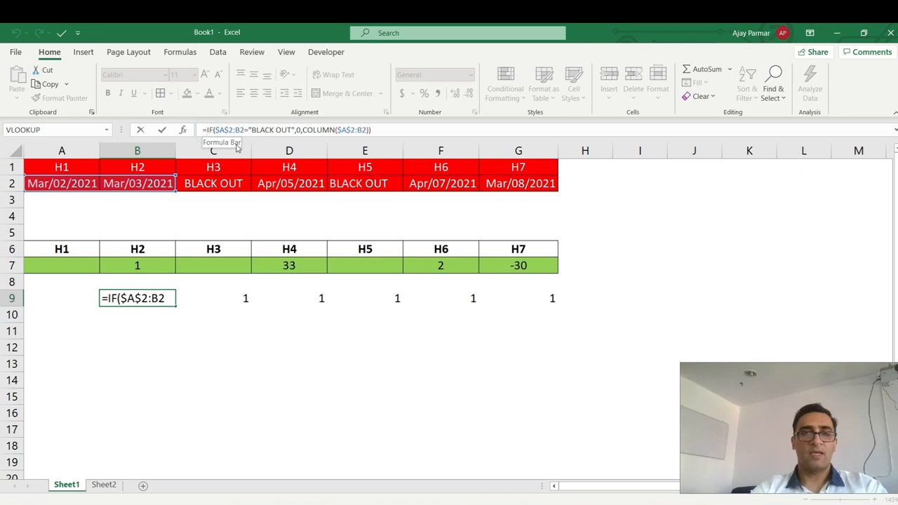
Enclose B9's IF formula in MAX(), enter it as an array formula, and fill to G9.
{"action": "type", "text": "MAX("}
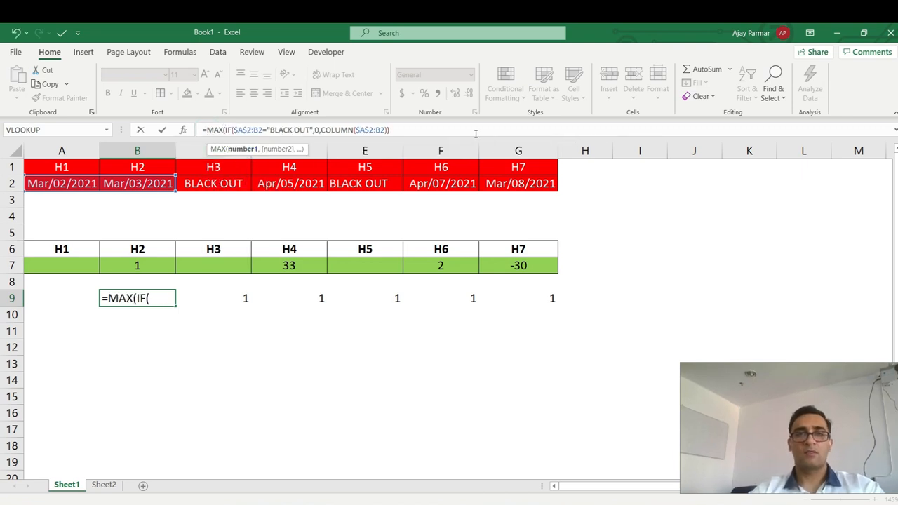
{"action": "left_click", "coordinate": [444, 135]}
{"action": "type", "text": ")"}
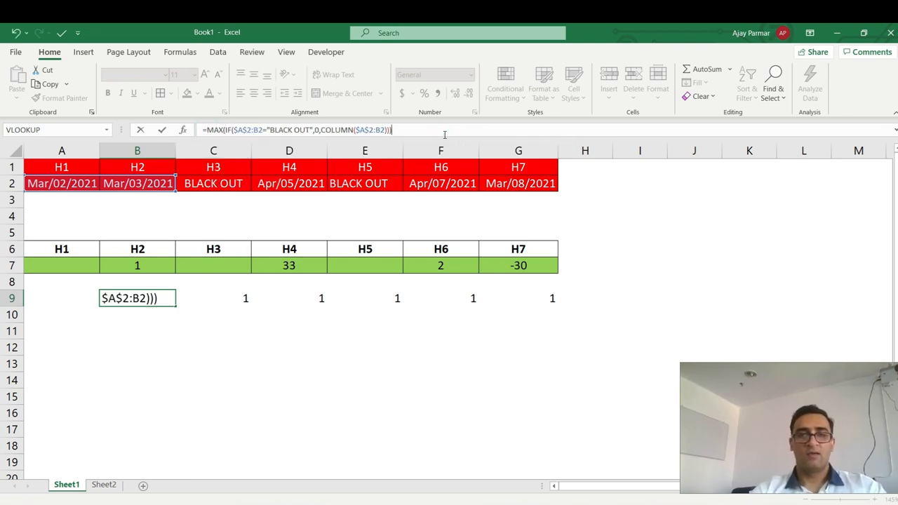
{"action": "key", "text": "ctrl+shift+Return"}
{"action": "left_click_drag", "start_coordinate": [175, 304], "coordinate": [570, 311]}
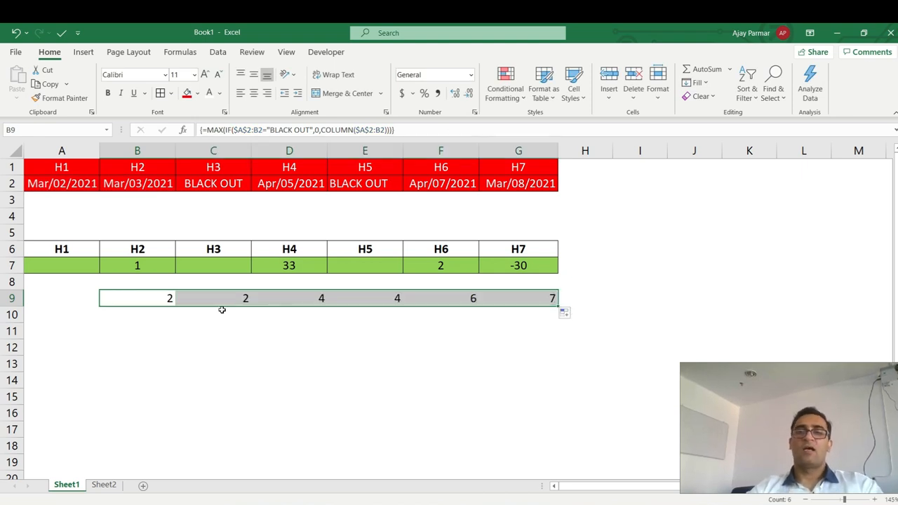
Compare the B9–E9 MAX results and formulas against row 2's dates and BLACK OUT entries.
{"action": "left_click", "coordinate": [156, 297]}
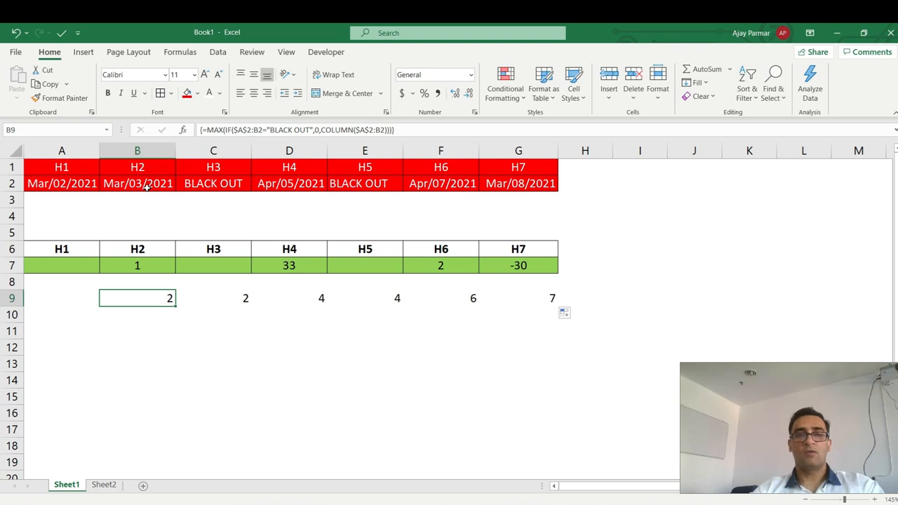
{"action": "left_click", "coordinate": [146, 184]}
{"action": "left_click", "coordinate": [158, 299]}
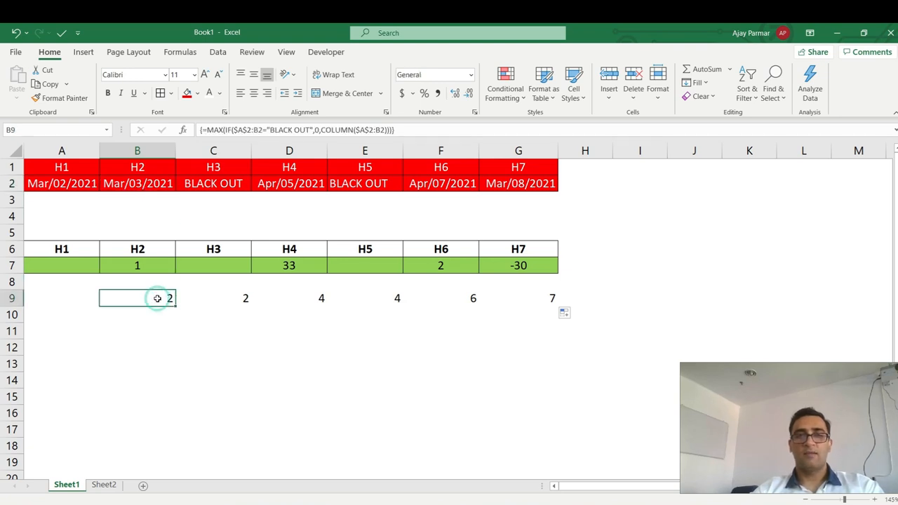
{"action": "left_click", "coordinate": [233, 298]}
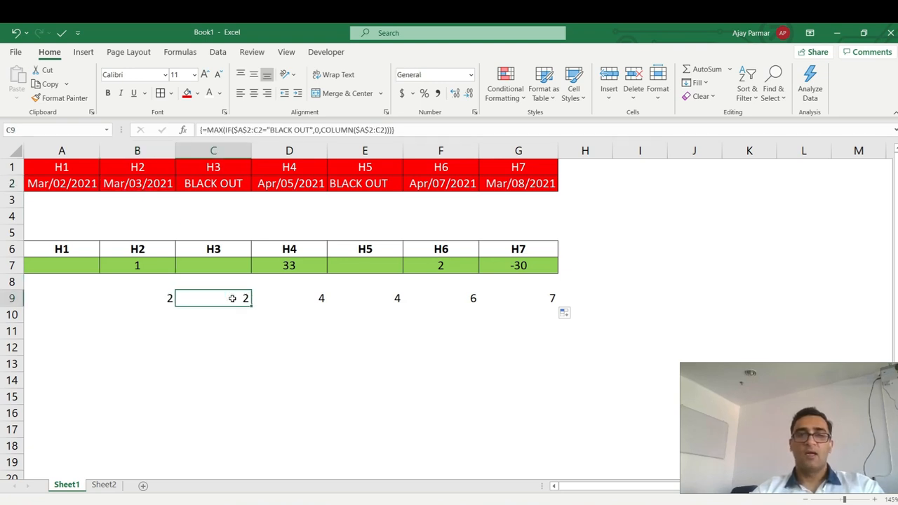
{"action": "left_click", "coordinate": [135, 186]}
{"action": "left_click", "coordinate": [207, 183]}
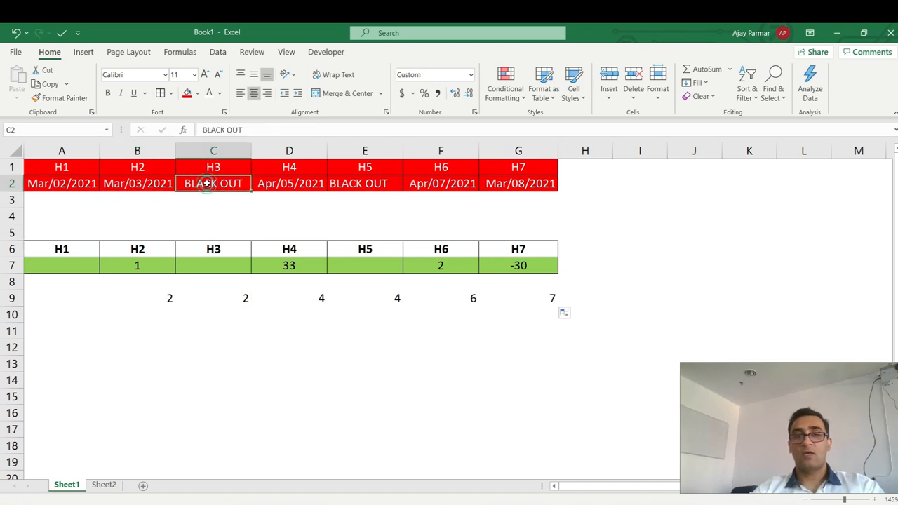
{"action": "left_click", "coordinate": [306, 295]}
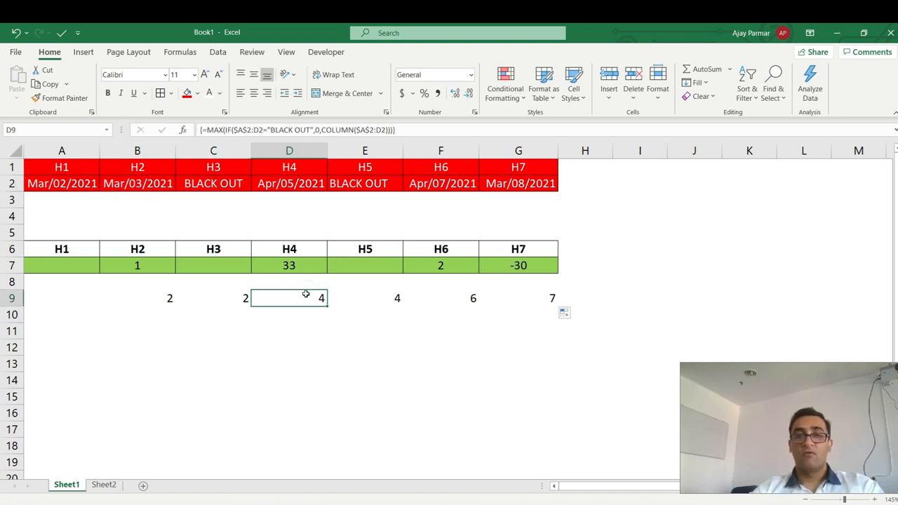
{"action": "left_click", "coordinate": [294, 183]}
{"action": "left_click", "coordinate": [383, 300]}
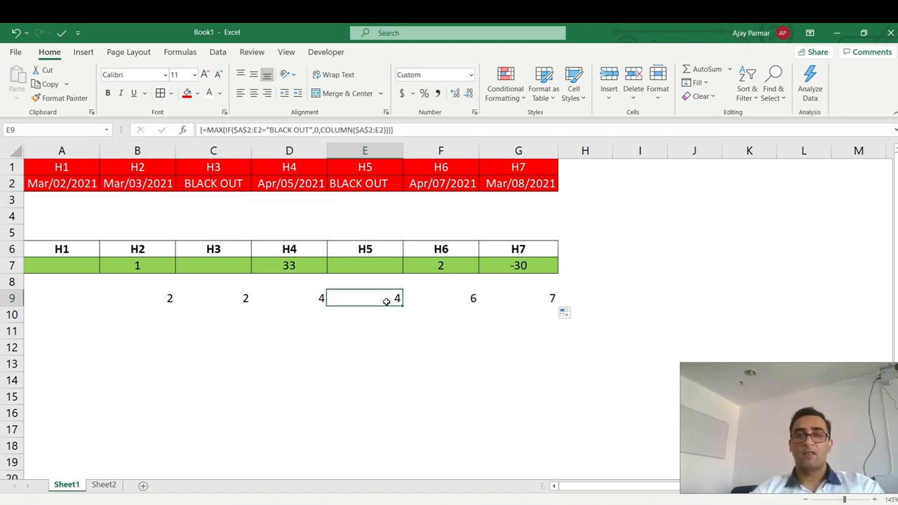
{"action": "left_click", "coordinate": [284, 184]}
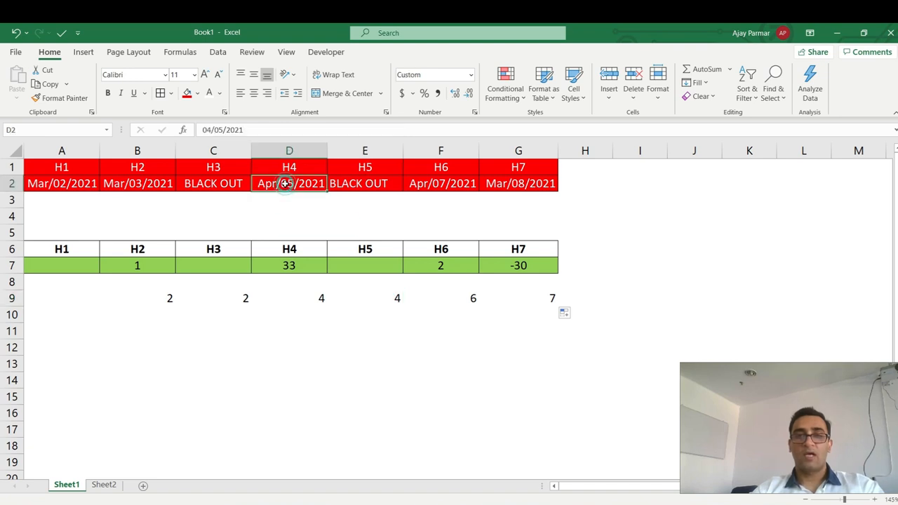
{"action": "left_click", "coordinate": [362, 183]}
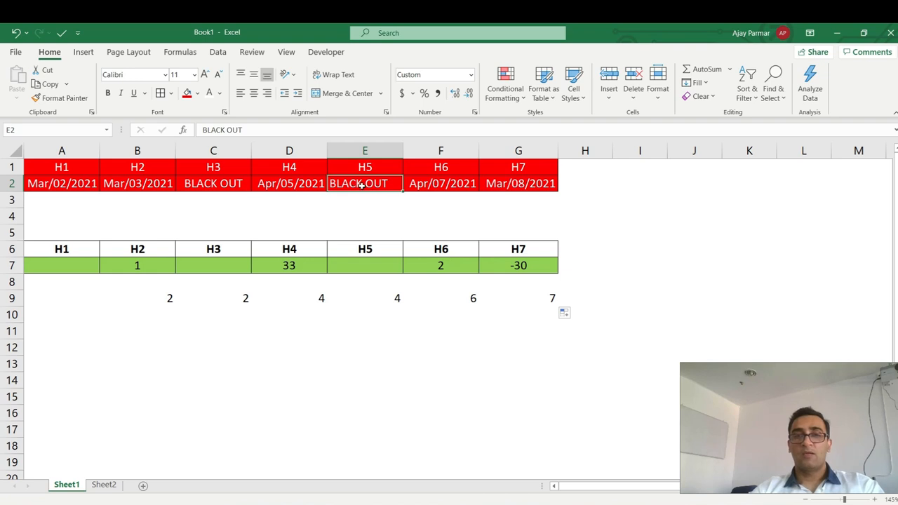
{"action": "left_click", "coordinate": [160, 300]}
Recheck row 9 formulas against cells A2–D2, then open B9's formula in the formula bar.
{"action": "left_click", "coordinate": [549, 298], "text": "shift"}
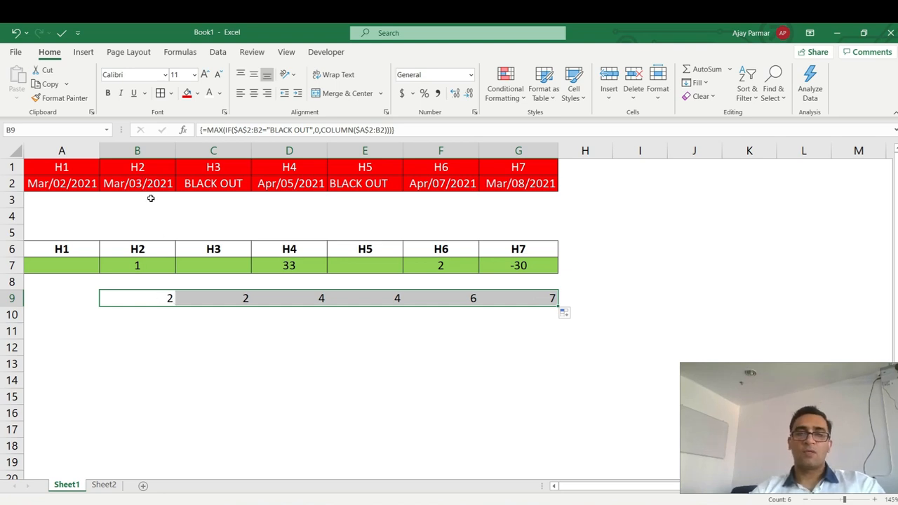
{"action": "left_click", "coordinate": [143, 299]}
{"action": "left_click", "coordinate": [49, 186]}
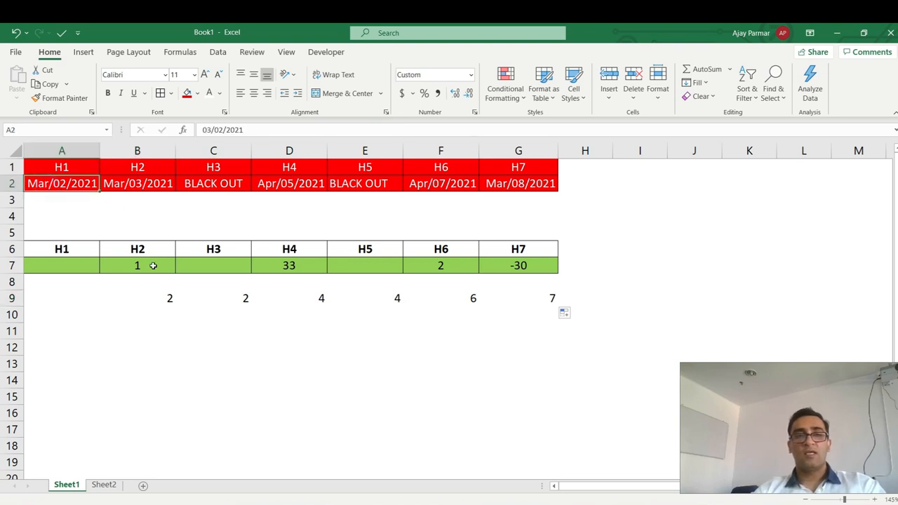
{"action": "left_click", "coordinate": [168, 296]}
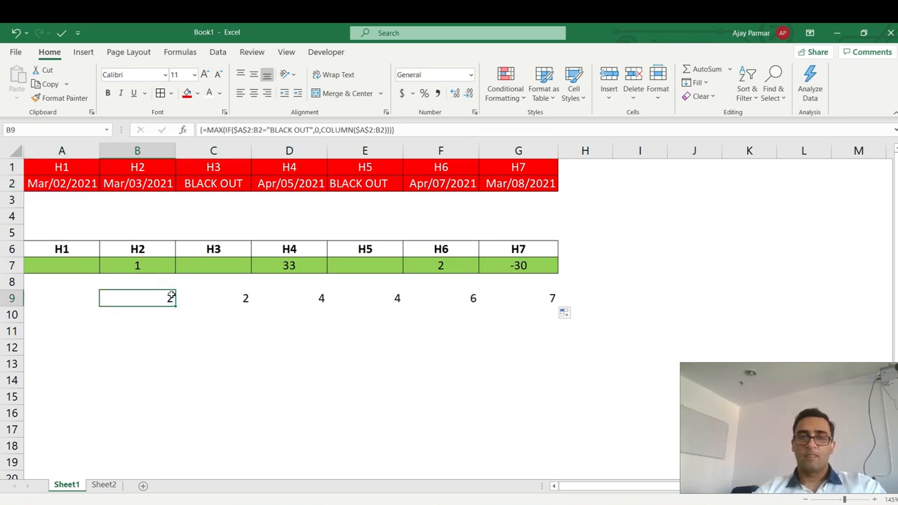
{"action": "left_click", "coordinate": [243, 298]}
{"action": "left_click", "coordinate": [320, 299]}
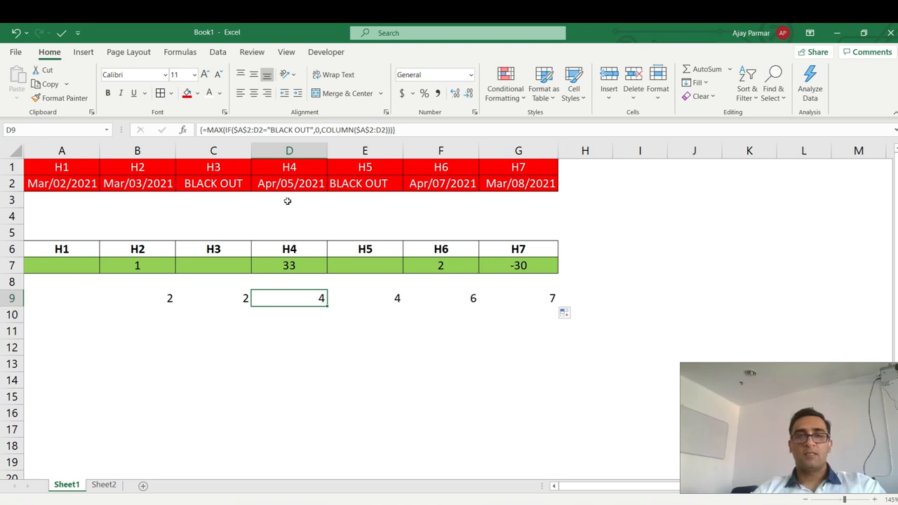
{"action": "left_click", "coordinate": [300, 181]}
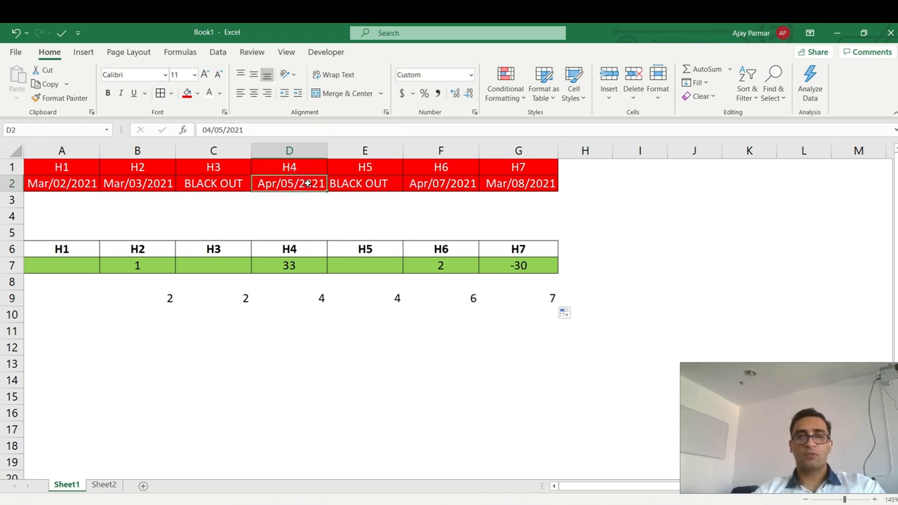
{"action": "left_click", "coordinate": [144, 185]}
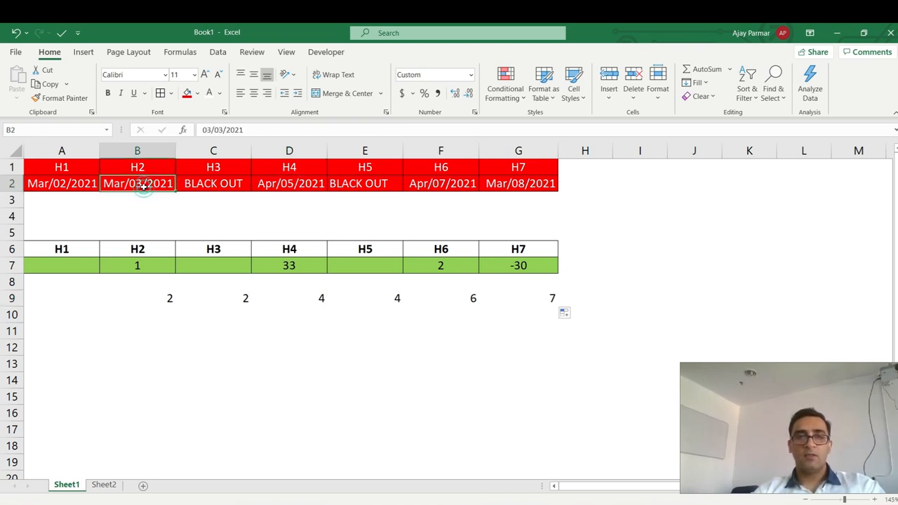
{"action": "left_click", "coordinate": [208, 185]}
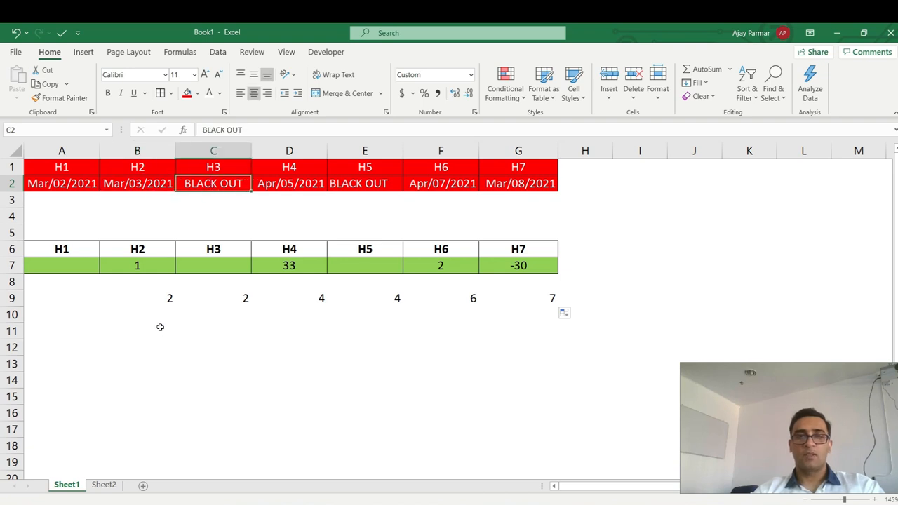
{"action": "left_click", "coordinate": [158, 296]}
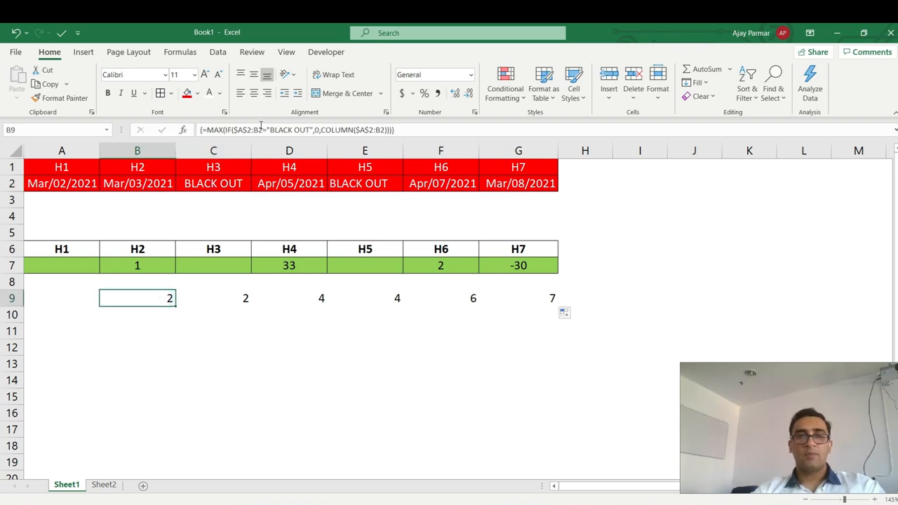
{"action": "left_click", "coordinate": [261, 130]}
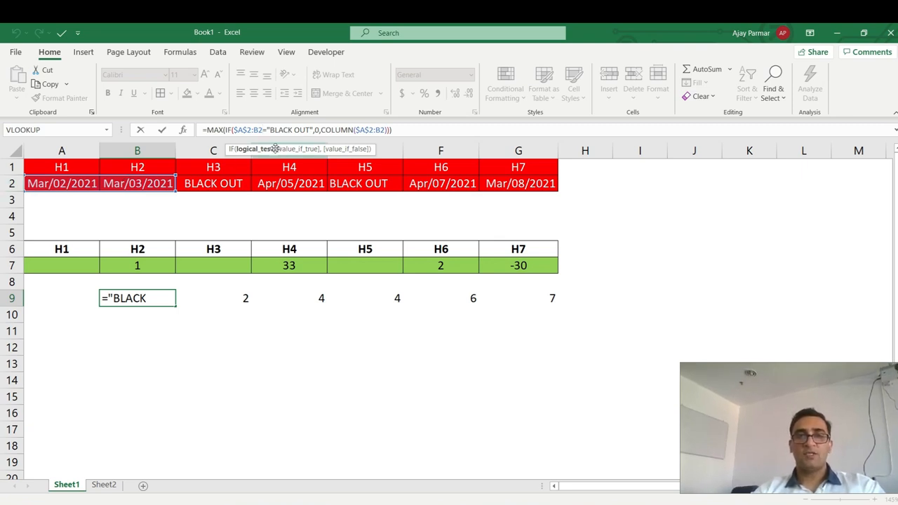
Change the IF range in B9 to $A$2:A2 and re-enter it as an array formula.
{"action": "key", "text": "BackSpace"}
{"action": "key", "text": "BackSpace"}
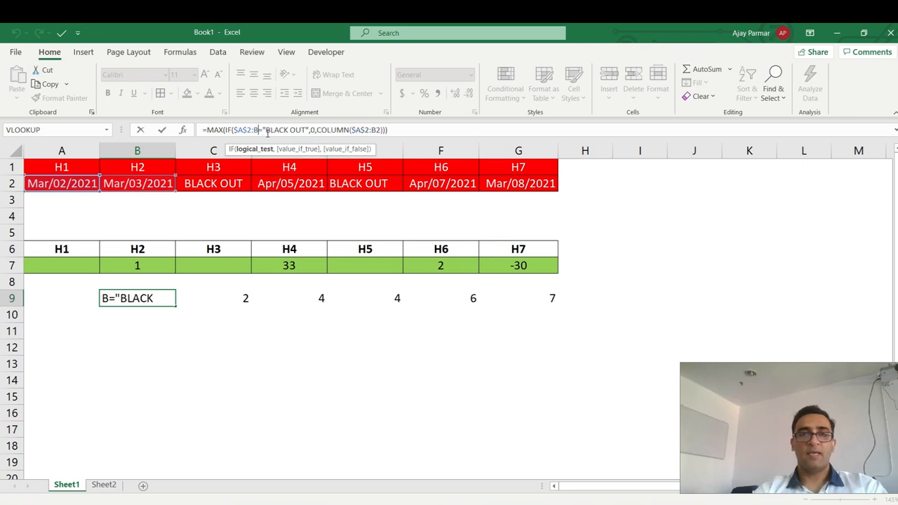
{"action": "type", "text": "A2"}
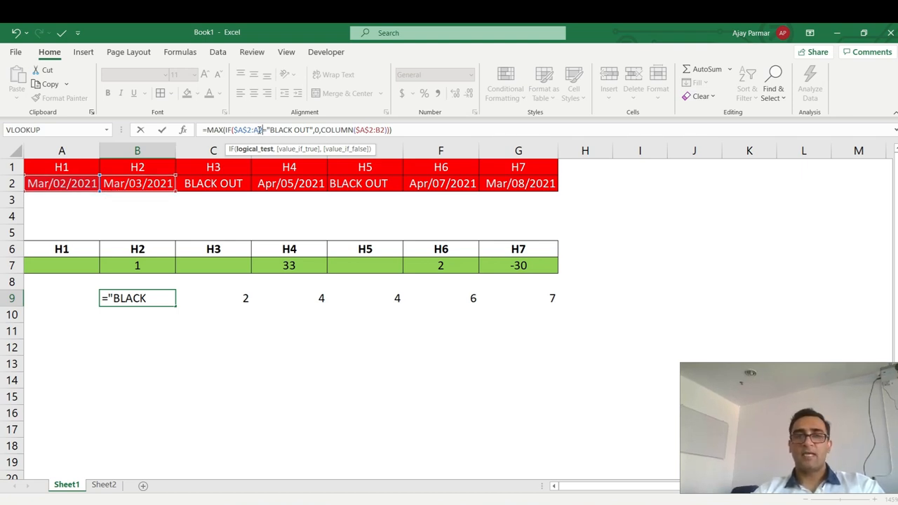
{"action": "key", "text": "ctrl+shift+Return"}
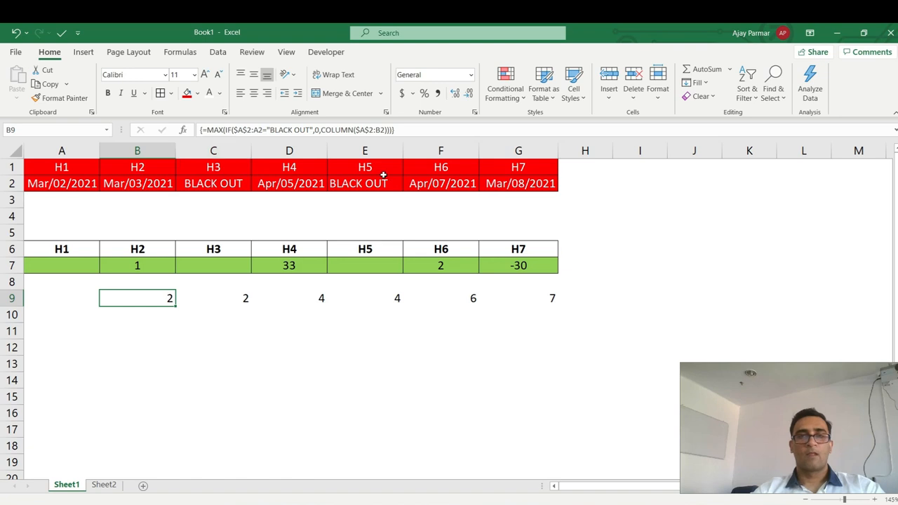
Change the COLUMN range to $A$2:A2 as well, commit, and fill B9 across to G9.
{"action": "left_click", "coordinate": [384, 129]}
{"action": "key", "text": "BackSpace"}
{"action": "type", "text": "A"}
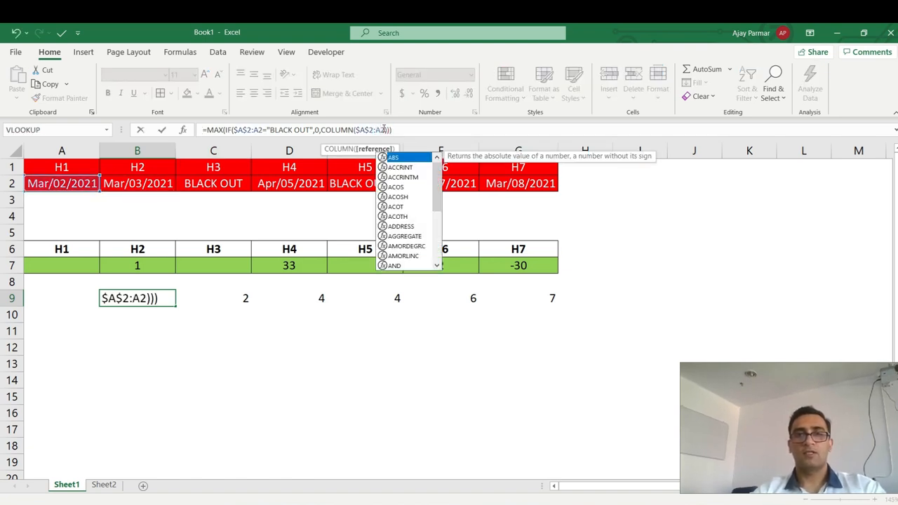
{"action": "key", "text": "ctrl+shift+Return"}
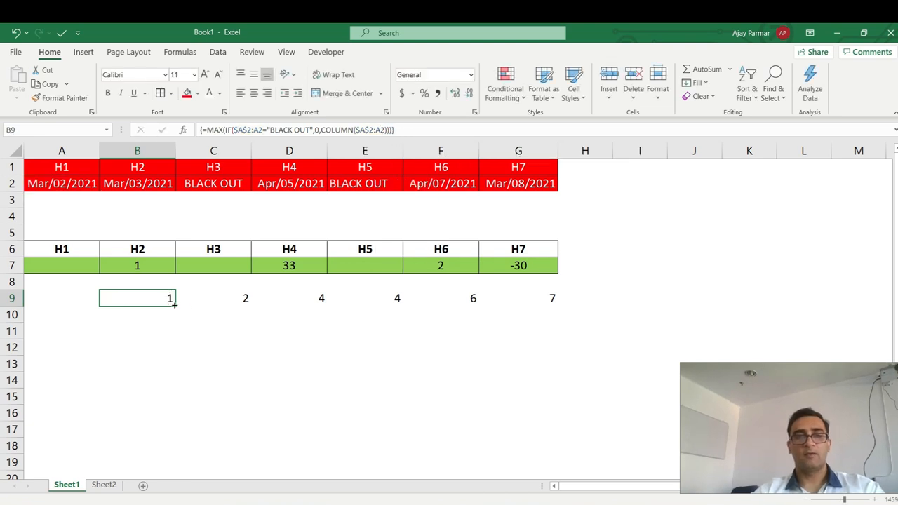
{"action": "left_click_drag", "start_coordinate": [175, 306], "coordinate": [530, 315]}
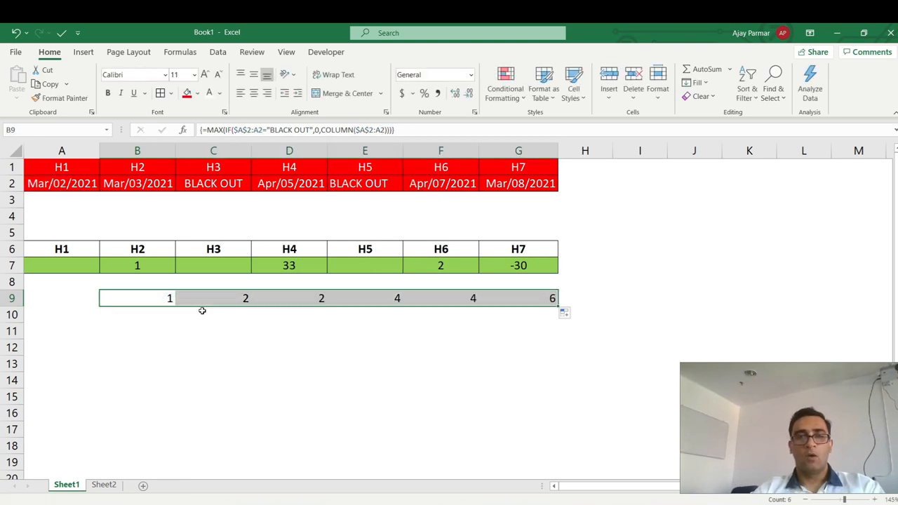
Check the B9 and C9 results (1 and 2) against the A2:C2 dates and C2's BLACK OUT.
{"action": "left_click", "coordinate": [149, 180]}
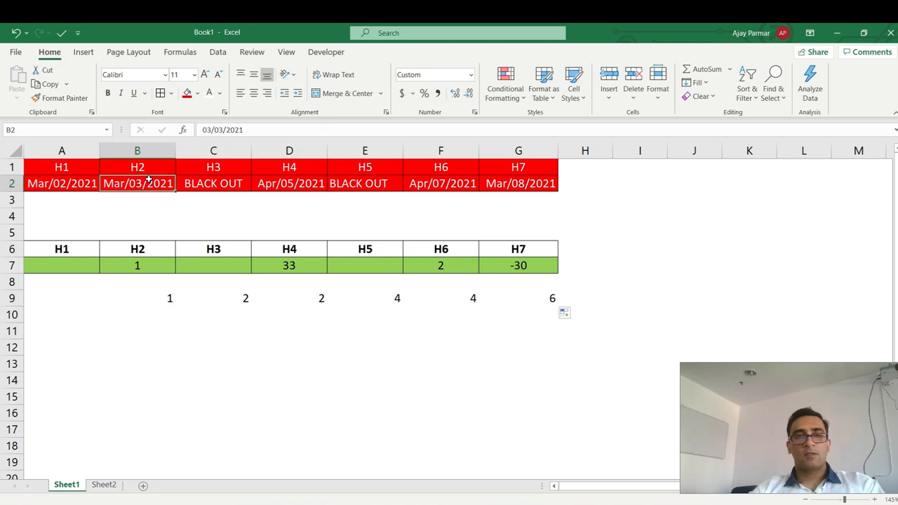
{"action": "left_click", "coordinate": [161, 299]}
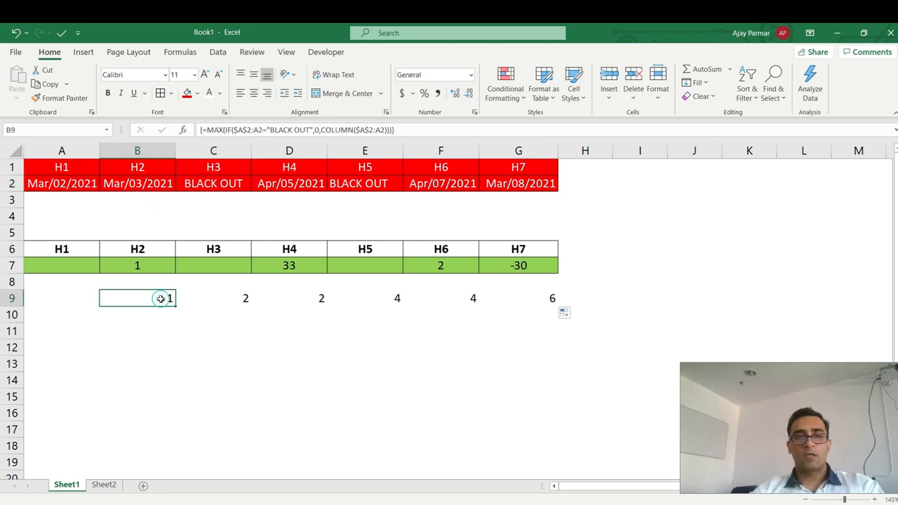
{"action": "left_click", "coordinate": [63, 179]}
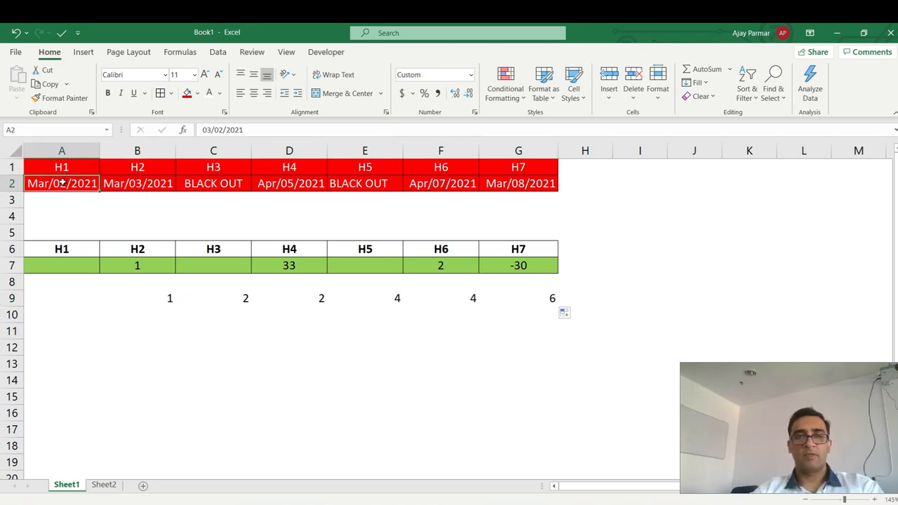
{"action": "left_click", "coordinate": [220, 185]}
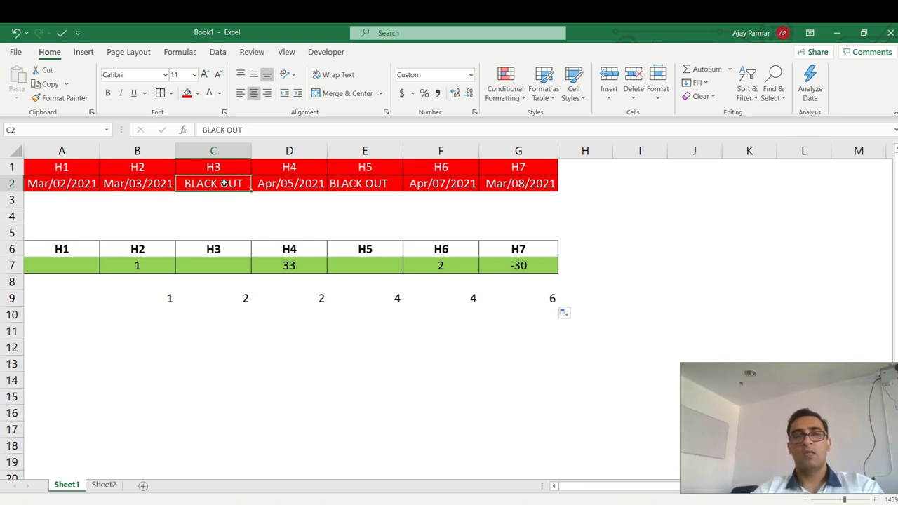
{"action": "left_click", "coordinate": [233, 296]}
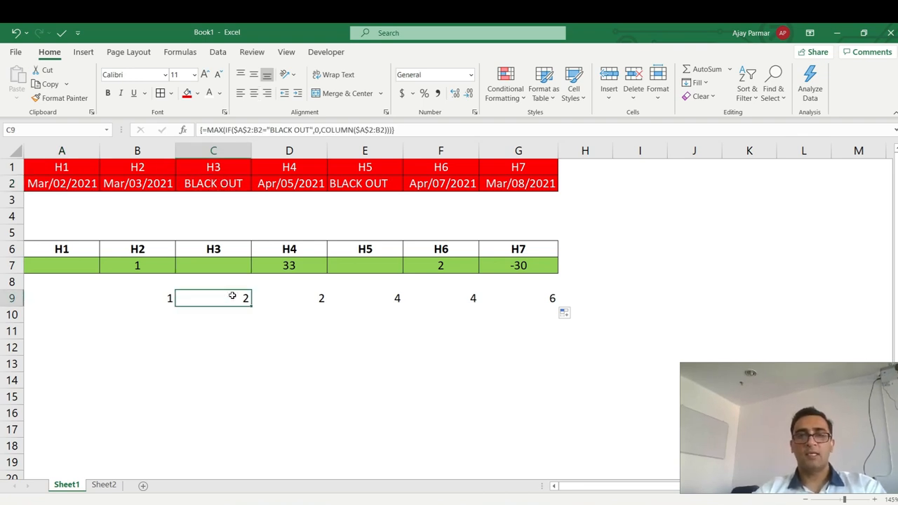
{"action": "left_click", "coordinate": [214, 183]}
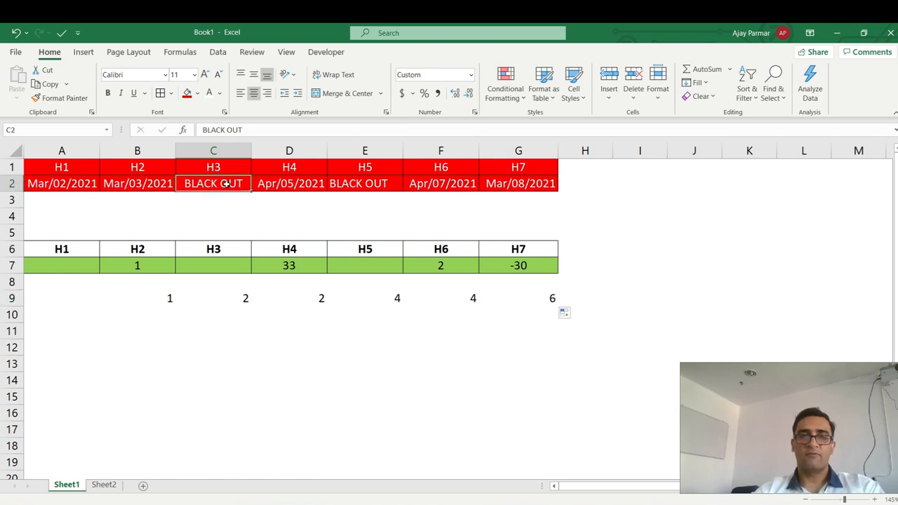
Check the D9, F9 and G9 results (2, 4, 6) against the D2:G2 dates and E2's BLACK OUT.
{"action": "left_click", "coordinate": [286, 185]}
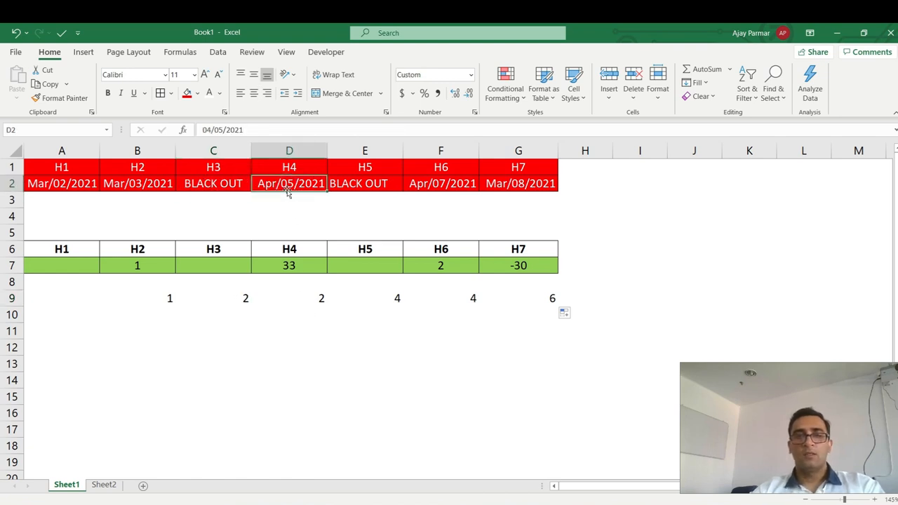
{"action": "left_click", "coordinate": [309, 301]}
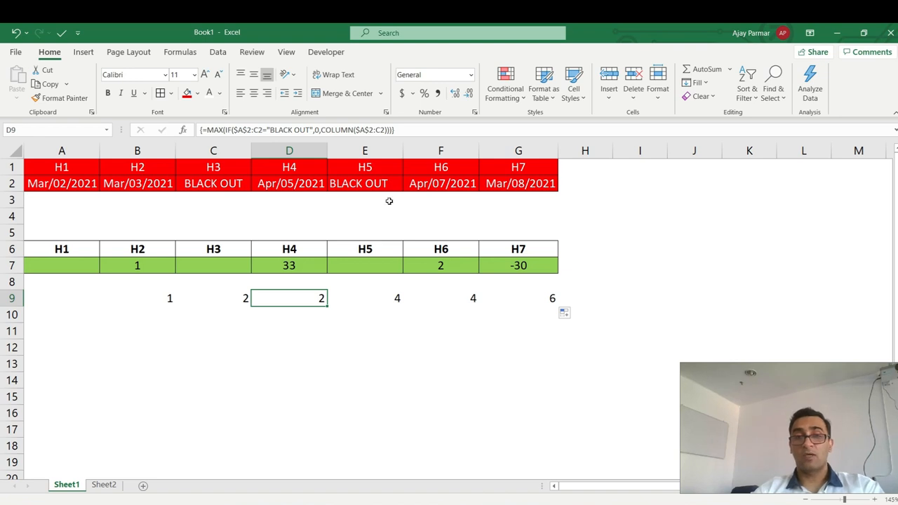
{"action": "left_click", "coordinate": [376, 183]}
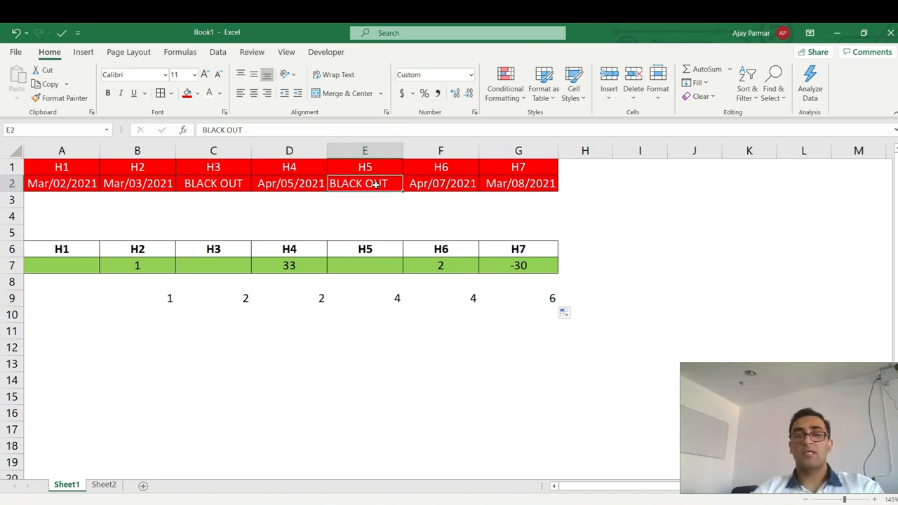
{"action": "left_click", "coordinate": [434, 184]}
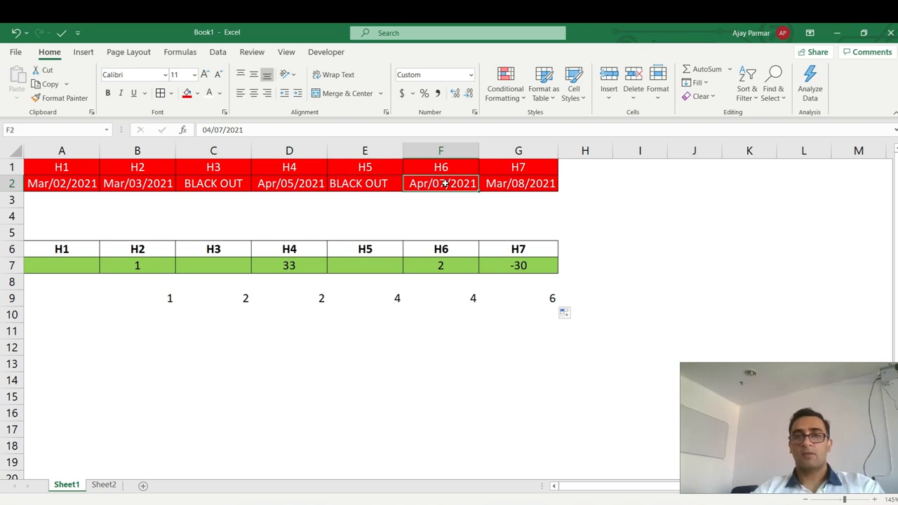
{"action": "left_click", "coordinate": [463, 301]}
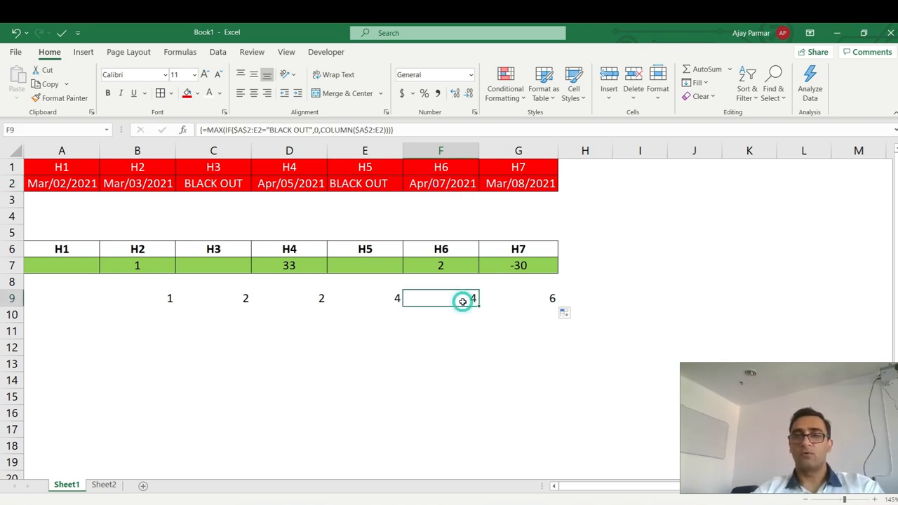
{"action": "left_click", "coordinate": [523, 184]}
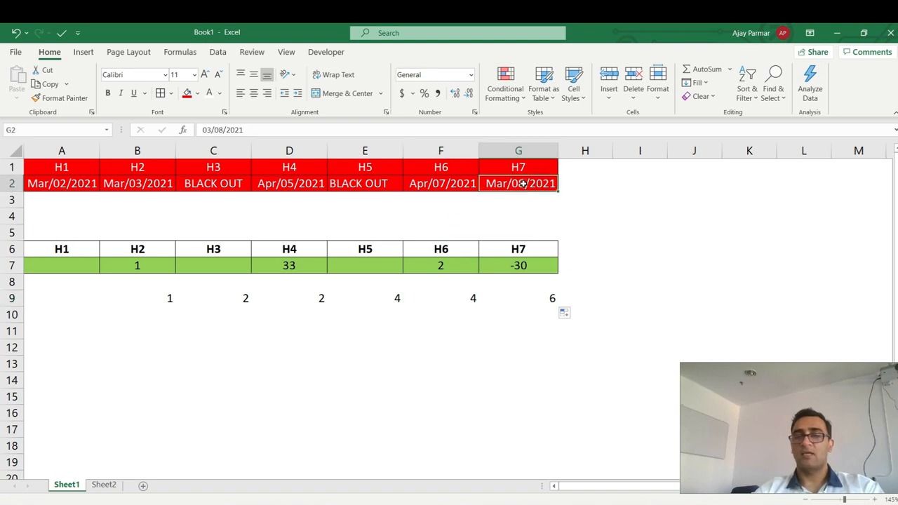
{"action": "left_click", "coordinate": [443, 183]}
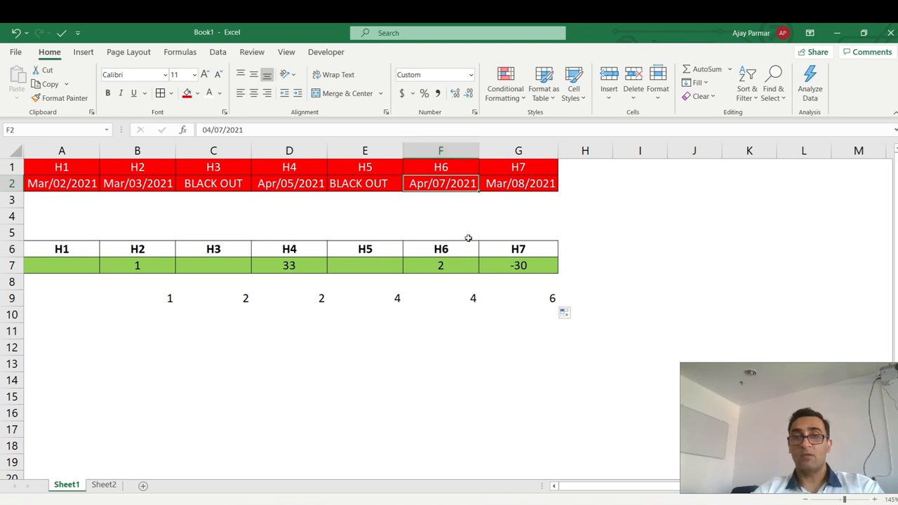
{"action": "left_click", "coordinate": [534, 300]}
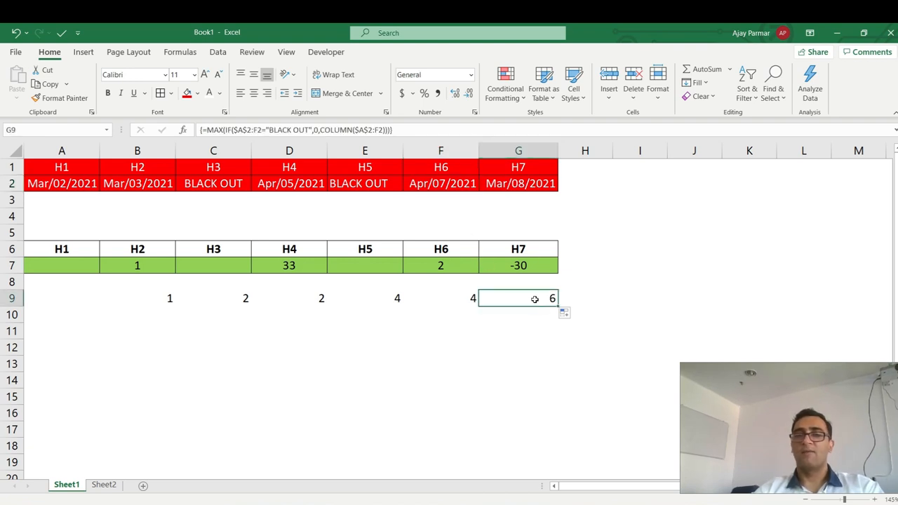
{"action": "left_click", "coordinate": [161, 300]}
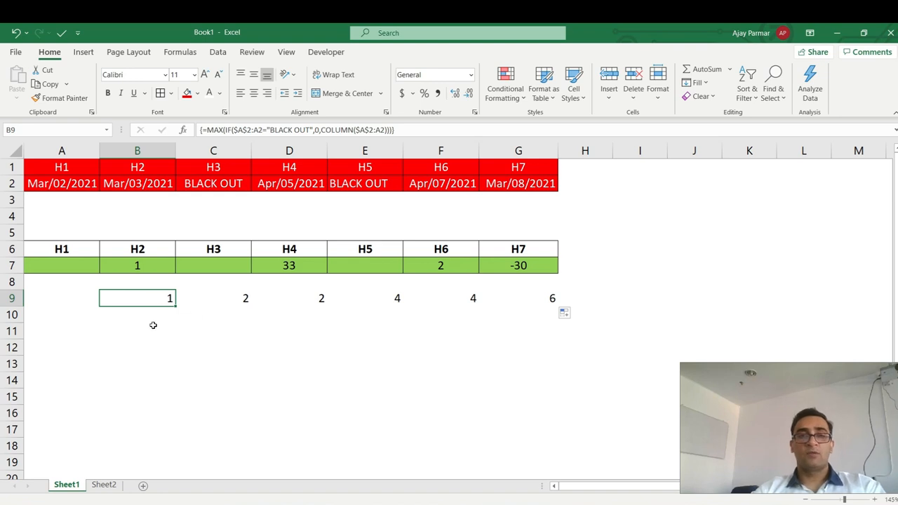
Wrap B9's MAX(IF) array formula in ADDRESS(ROW(A2),…) and fill to G9, giving $A$2 through $F$2.
{"action": "left_click", "coordinate": [207, 130]}
{"action": "type", "text": "ADDRES"}
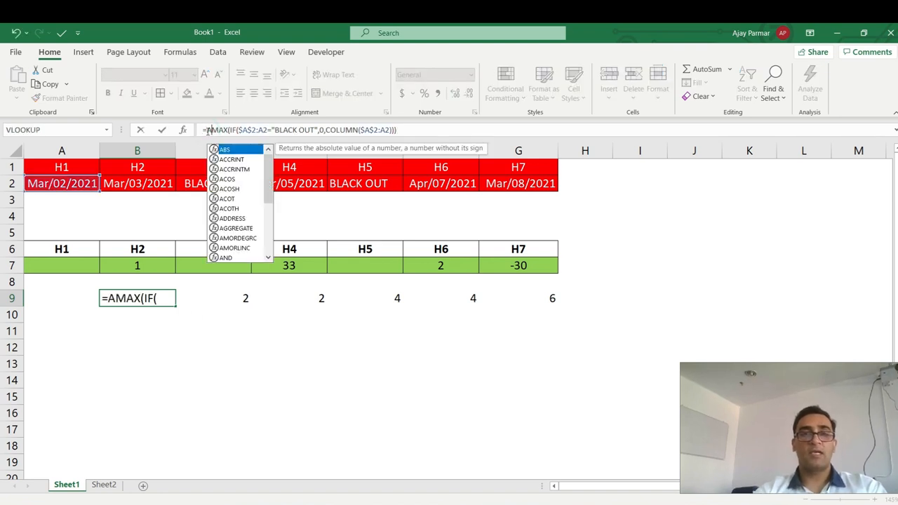
{"action": "type", "text": "S"}
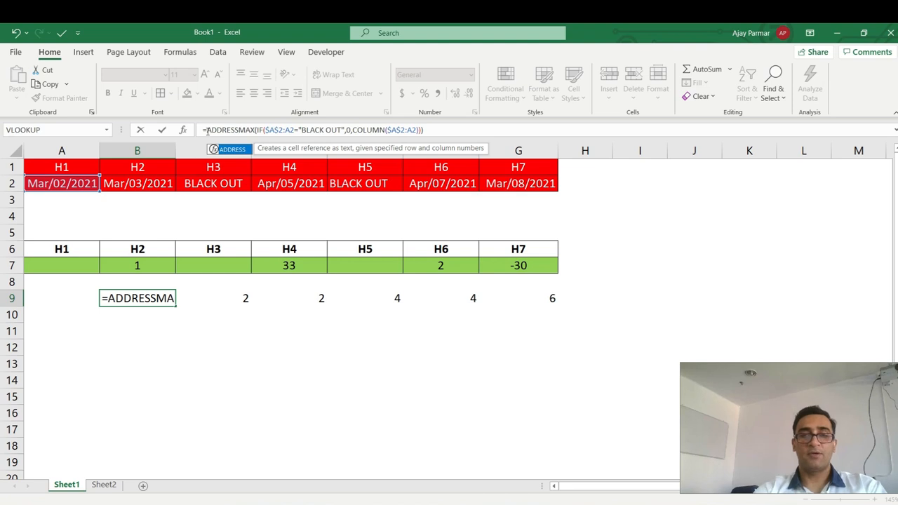
{"action": "type", "text": "("}
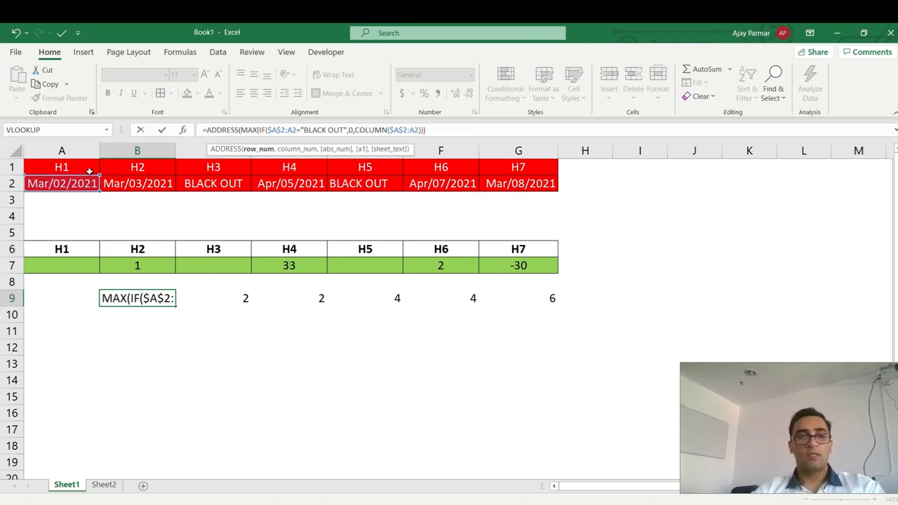
{"action": "type", "text": "2"}
{"action": "key", "text": "BackSpace"}
{"action": "type", "text": "ROW"}
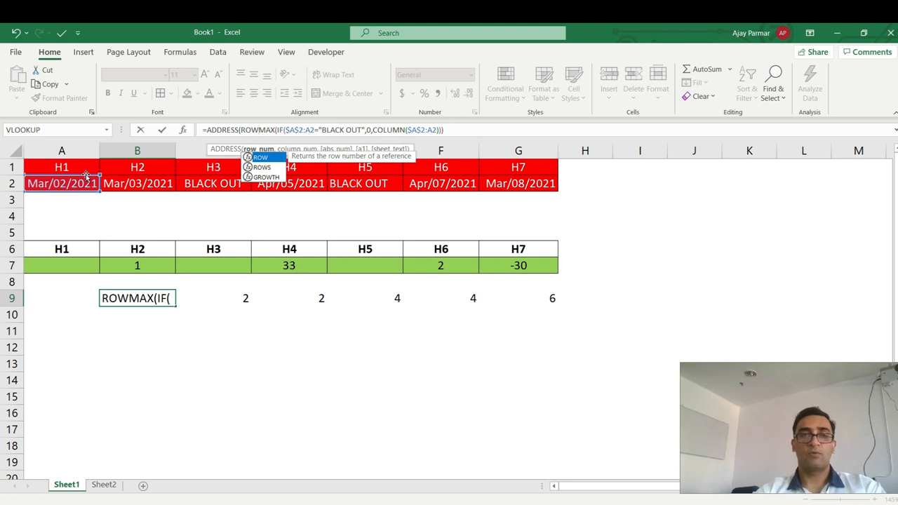
{"action": "type", "text": "("}
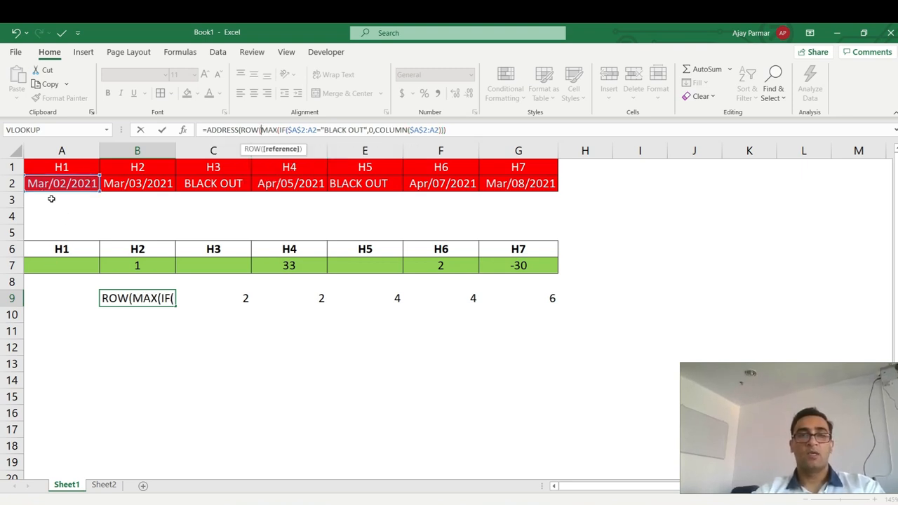
{"action": "type", "text": "A"}
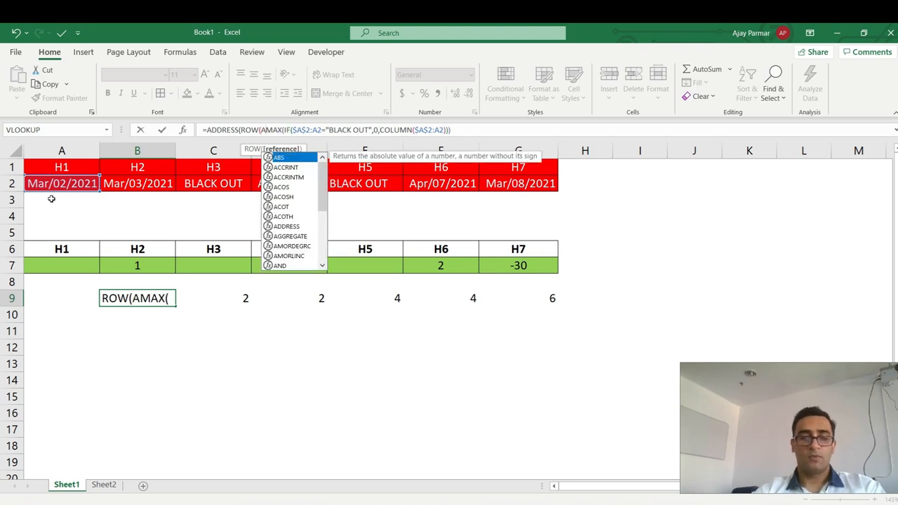
{"action": "type", "text": "2),"}
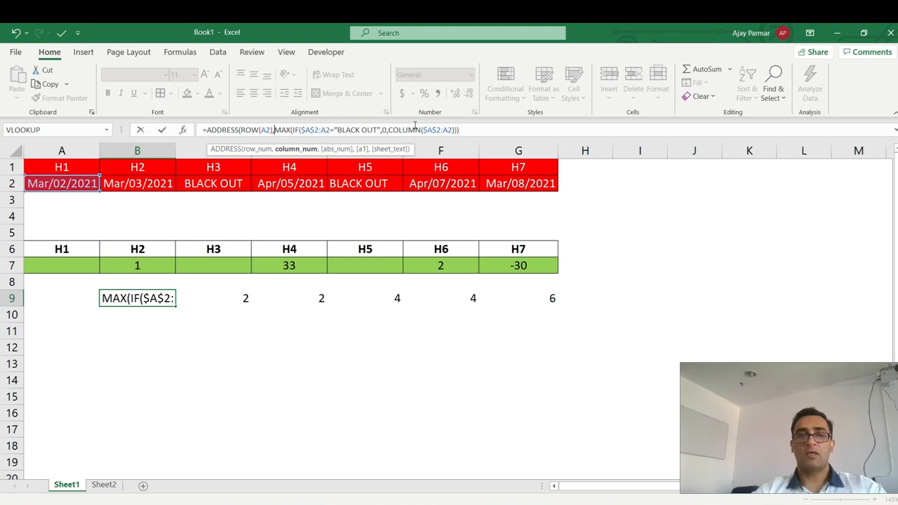
{"action": "key", "text": "ctrl+shift+Return"}
{"action": "key", "text": "Return"}
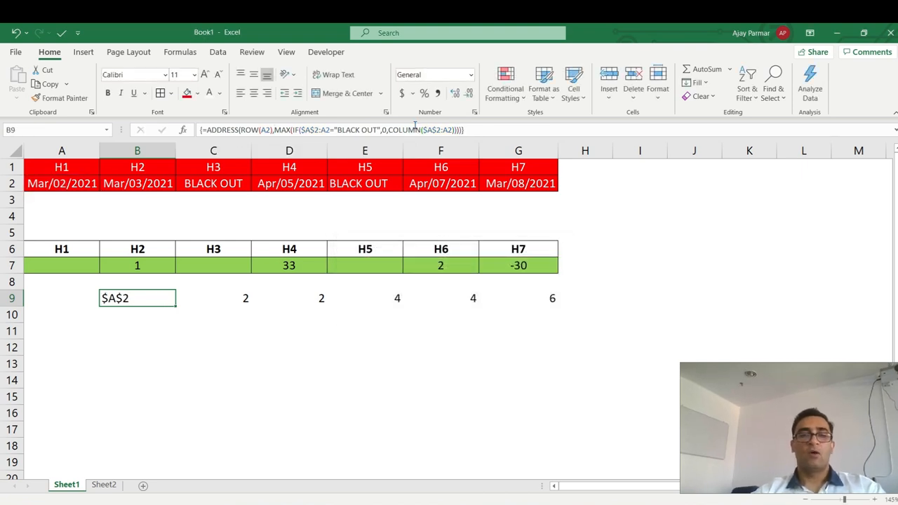
{"action": "left_click_drag", "start_coordinate": [175, 305], "coordinate": [554, 297]}
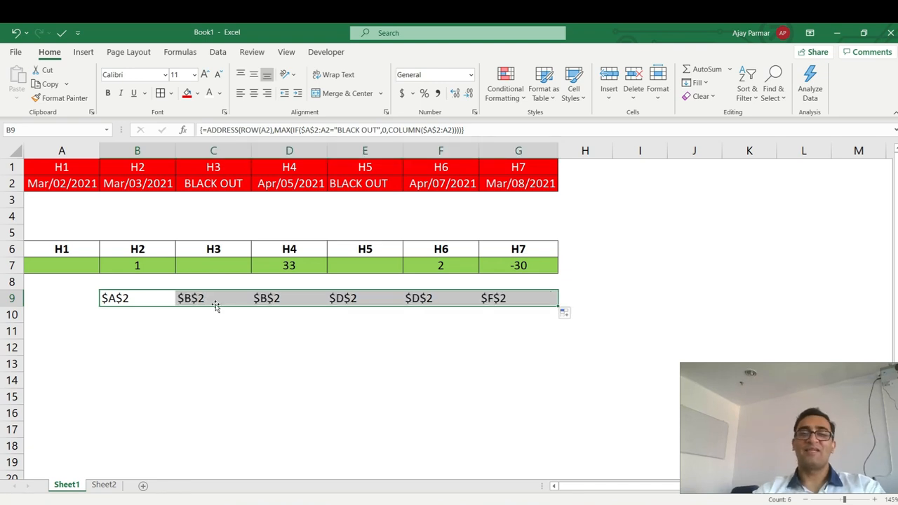
{"action": "left_click", "coordinate": [132, 183]}
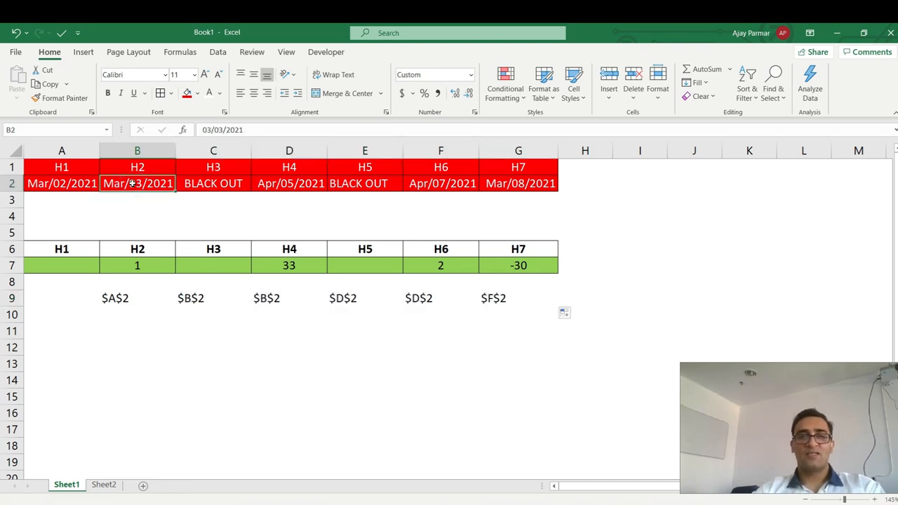
{"action": "left_click", "coordinate": [124, 298]}
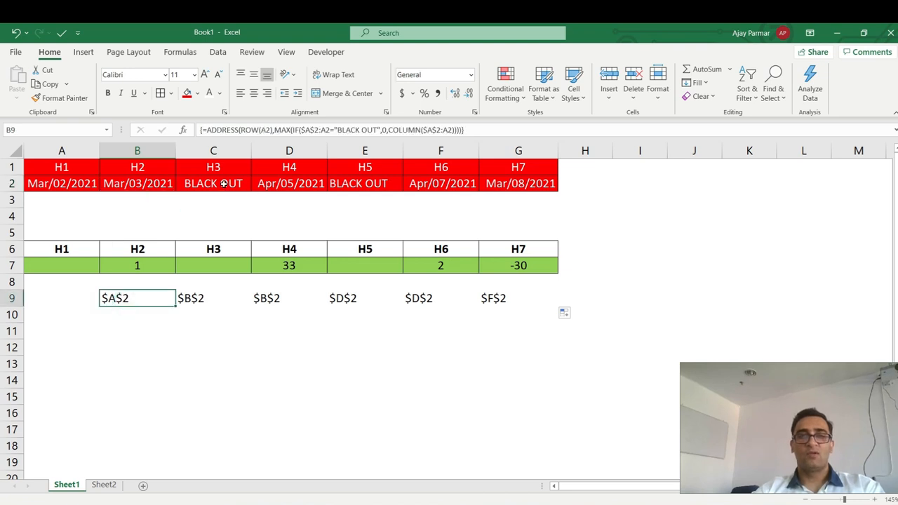
{"action": "left_click", "coordinate": [278, 184]}
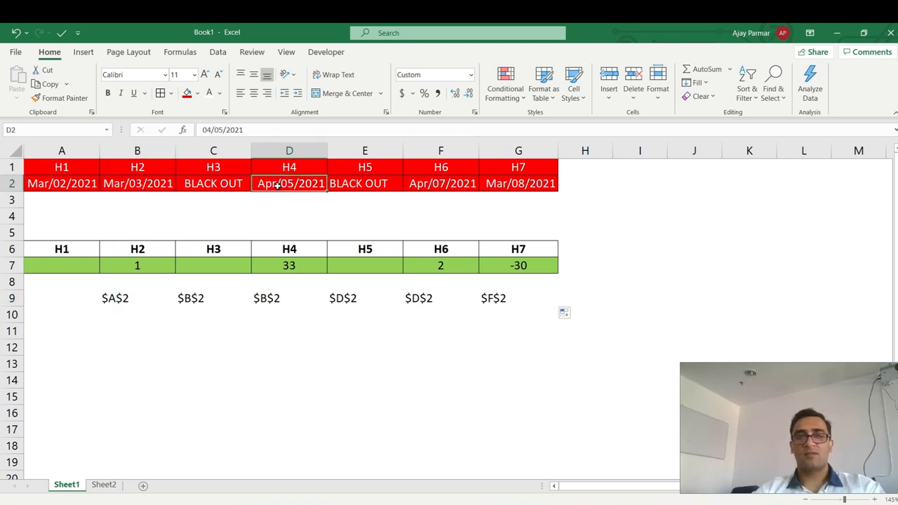
{"action": "left_click", "coordinate": [279, 296]}
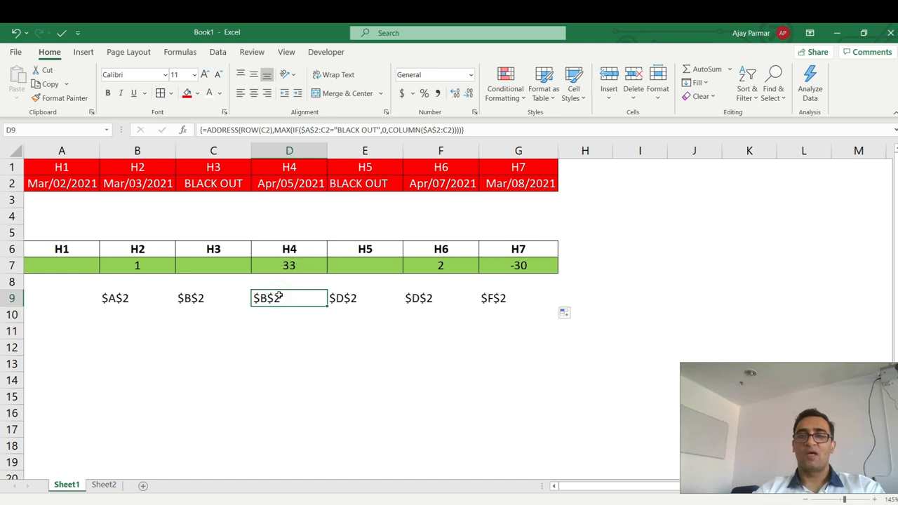
{"action": "left_click", "coordinate": [117, 313]}
{"action": "left_click", "coordinate": [122, 298]}
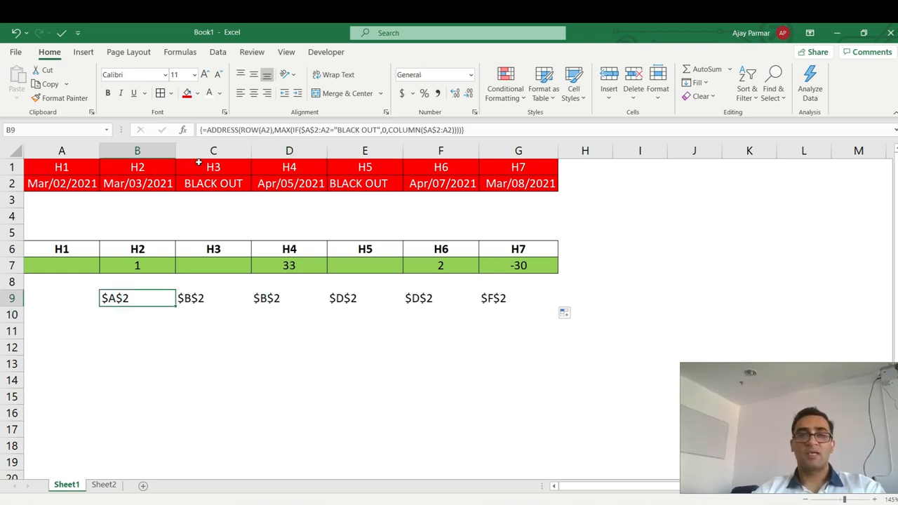
{"action": "left_click", "coordinate": [208, 130]}
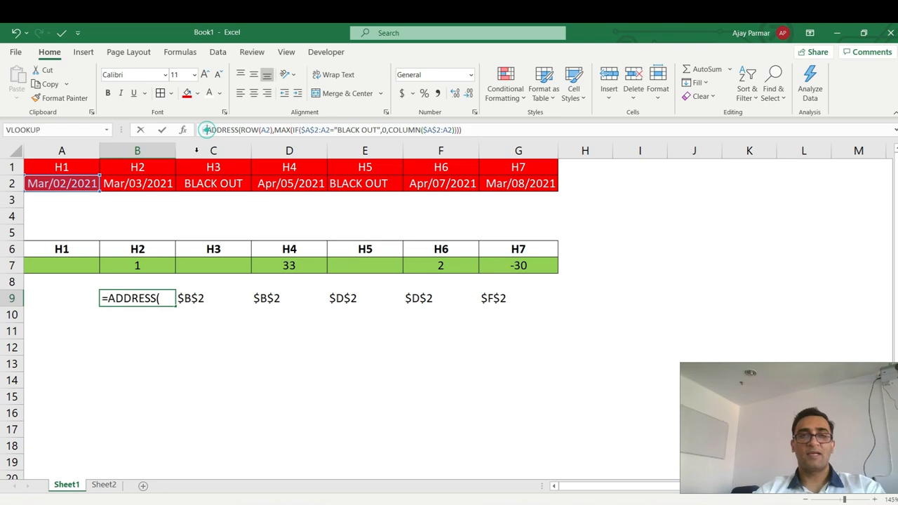
{"action": "left_click", "coordinate": [131, 184]}
{"action": "type", "text": "-"}
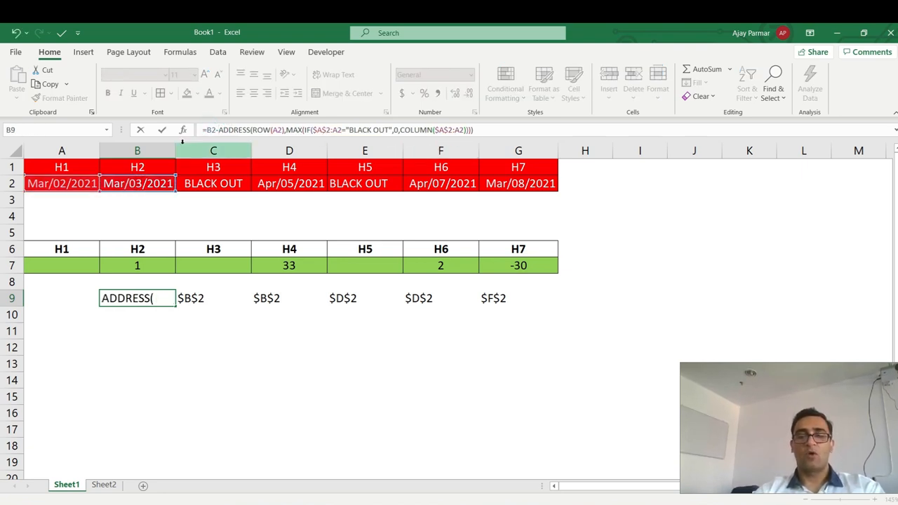
{"action": "key", "text": "ctrl+shift+Return"}
{"action": "key", "text": "Down"}
{"action": "key", "text": "Up"}
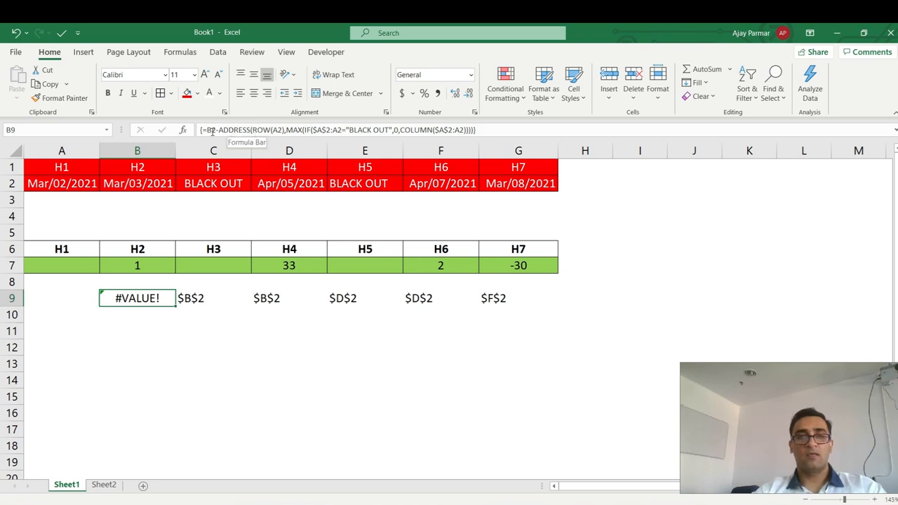
{"action": "left_click", "coordinate": [207, 130]}
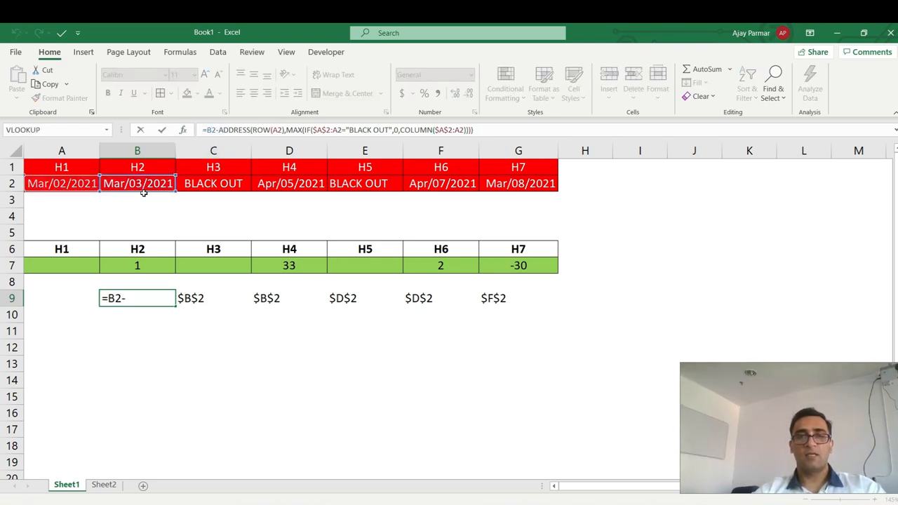
{"action": "key", "text": "Escape"}
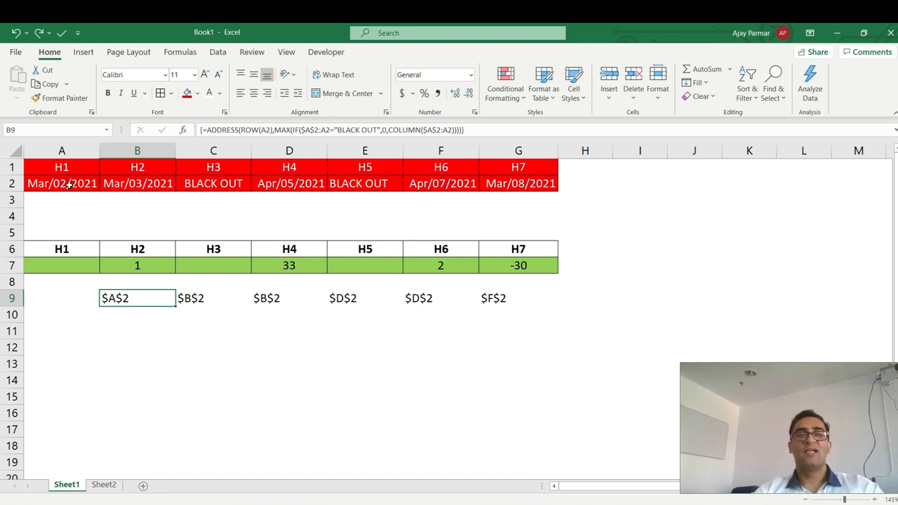
Wrap B9's ADDRESS formula in INDIRECT( ) as an array formula and fill it across B9:G9.
{"action": "left_click", "coordinate": [207, 131]}
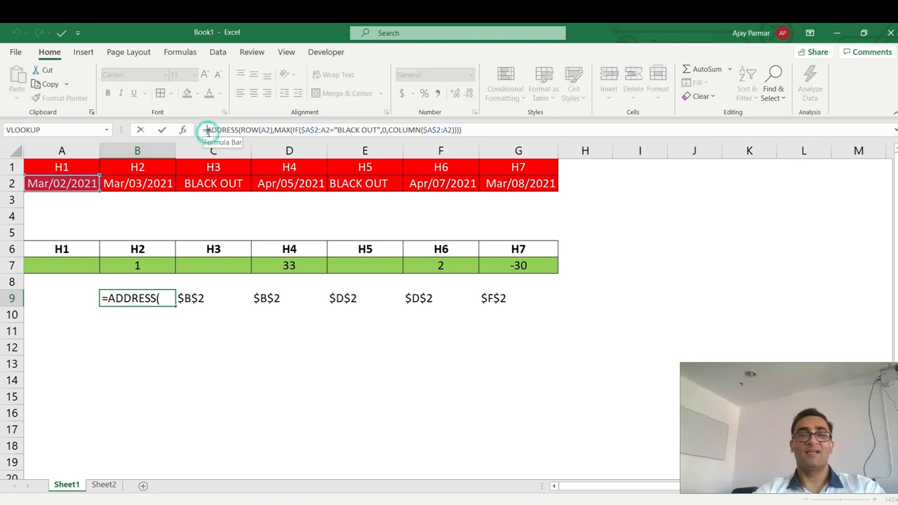
{"action": "type", "text": "INDIRECT"}
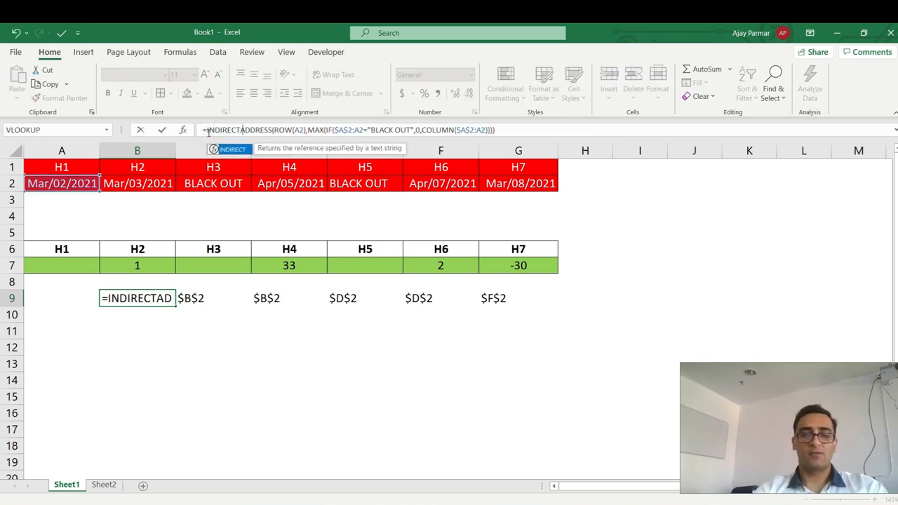
{"action": "type", "text": "("}
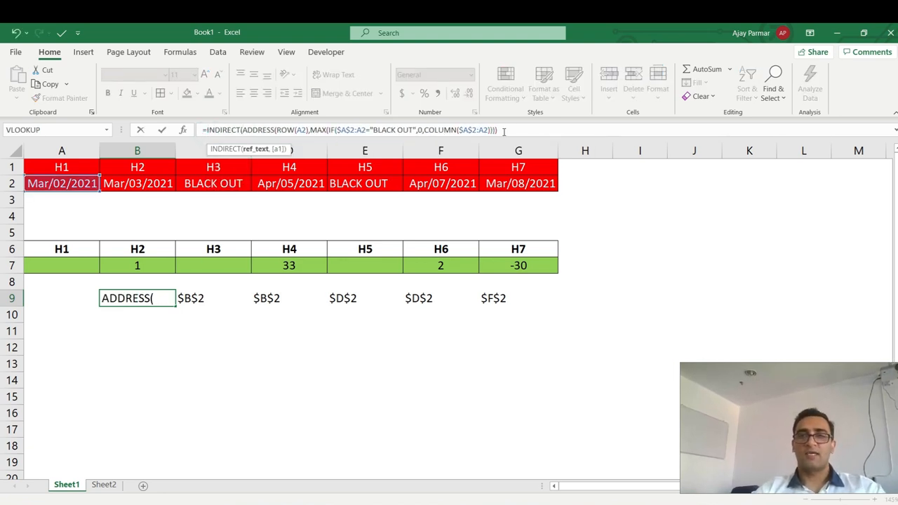
{"action": "type", "text": ")"}
{"action": "key", "text": "ctrl+shift+Return"}
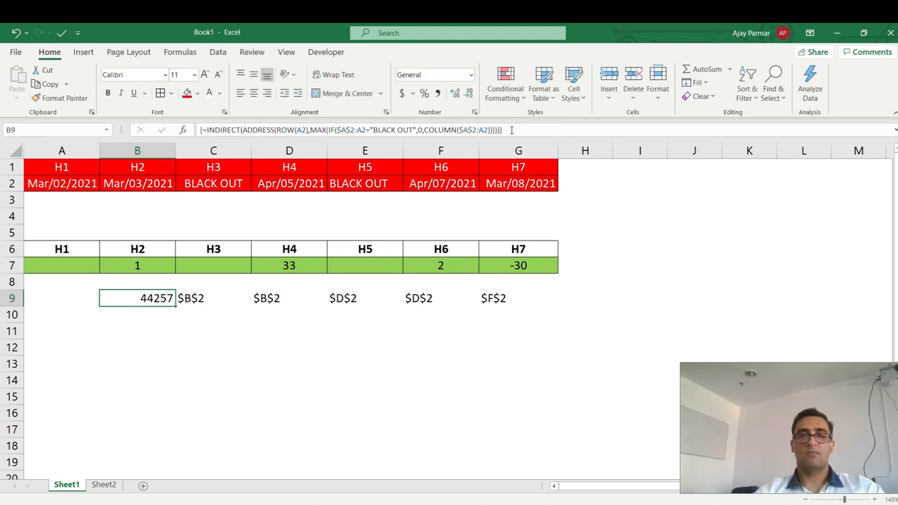
{"action": "left_click_drag", "start_coordinate": [176, 305], "coordinate": [522, 310]}
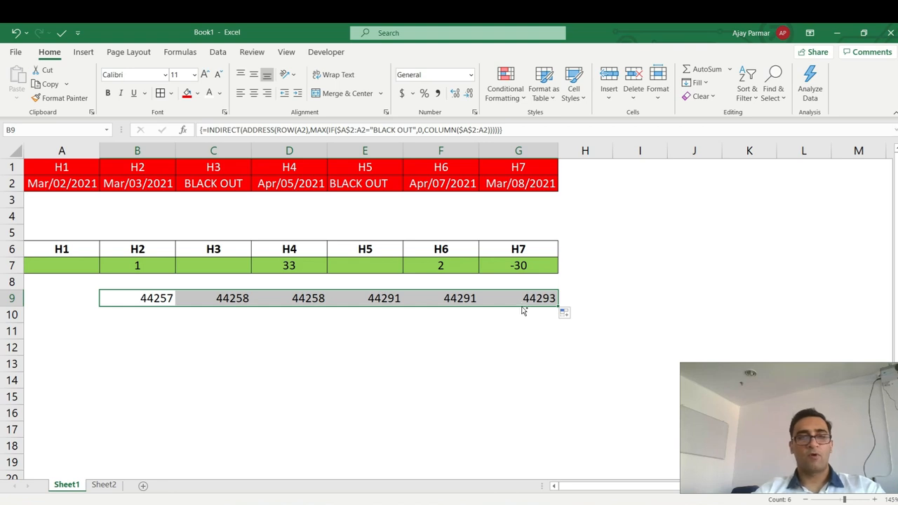
{"action": "key", "text": "ctrl+1"}
Apply the custom format mmm-dd-yyyy to row 9, showing Mar-02-2021 through Apr-07-2021.
{"action": "left_click", "coordinate": [424, 213]}
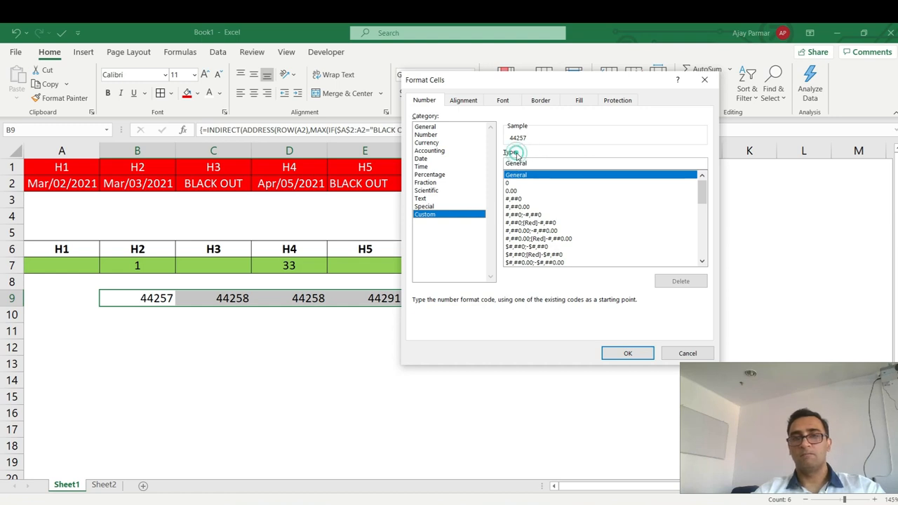
{"action": "left_click", "coordinate": [528, 165]}
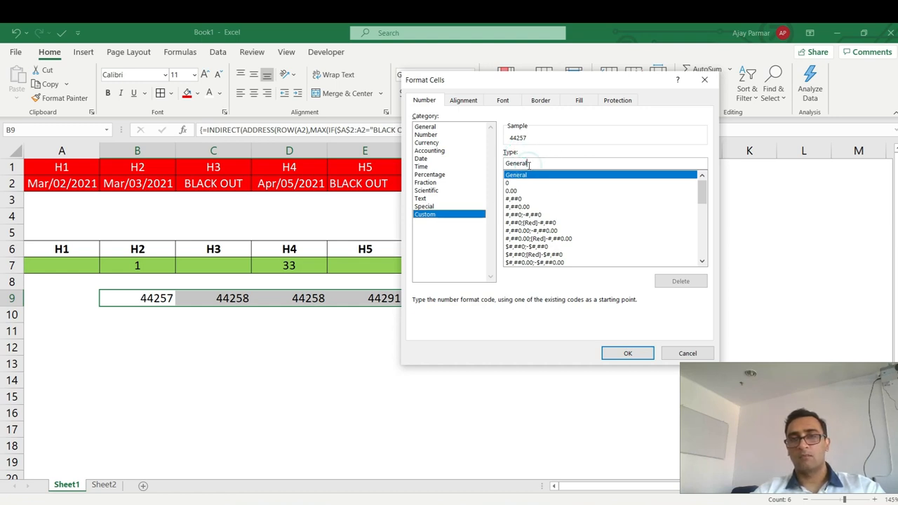
{"action": "key", "text": "BackSpace"}
{"action": "key", "text": "BackSpace"}
{"action": "key", "text": "BackSpace"}
{"action": "key", "text": "BackSpace"}
{"action": "key", "text": "BackSpace"}
{"action": "key", "text": "BackSpace"}
{"action": "key", "text": "BackSpace"}
{"action": "type", "text": "DDD"}
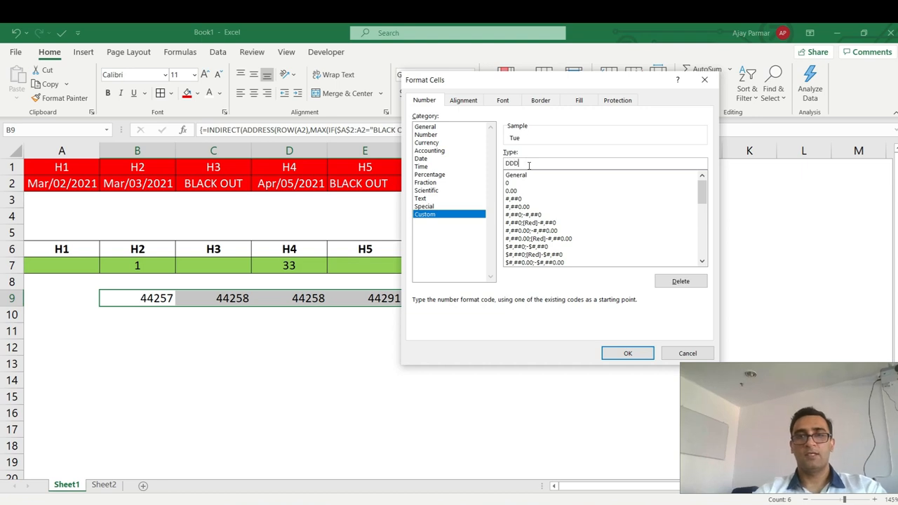
{"action": "key", "text": "BackSpace"}
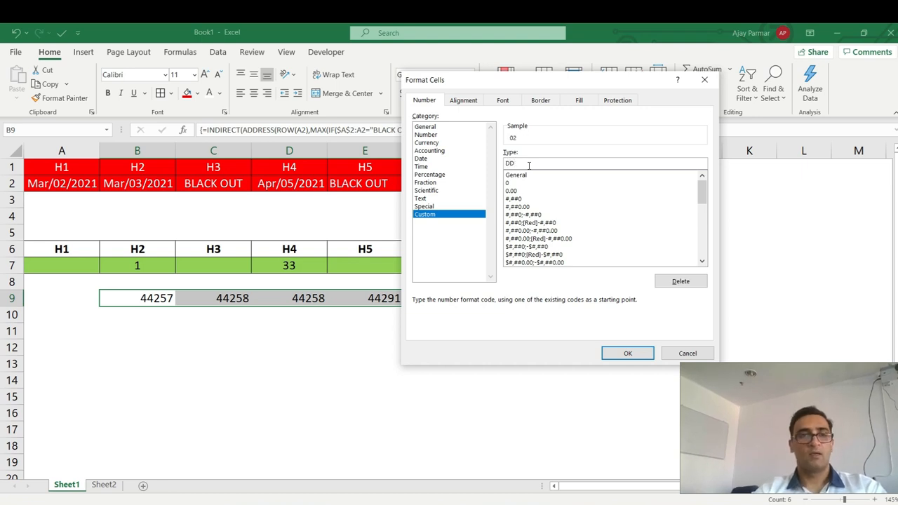
{"action": "key", "text": "BackSpace"}
{"action": "key", "text": "BackSpace"}
{"action": "type", "text": "mmm"}
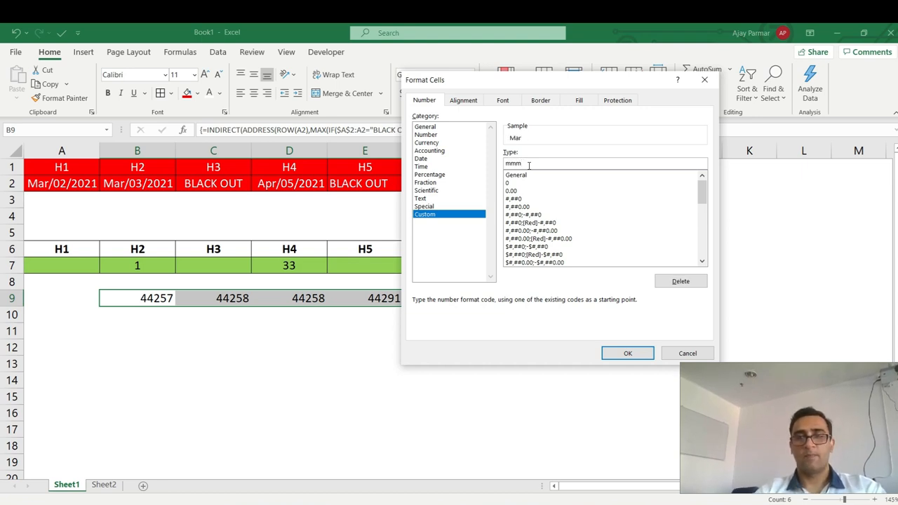
{"action": "type", "text": "-dd-yyyy"}
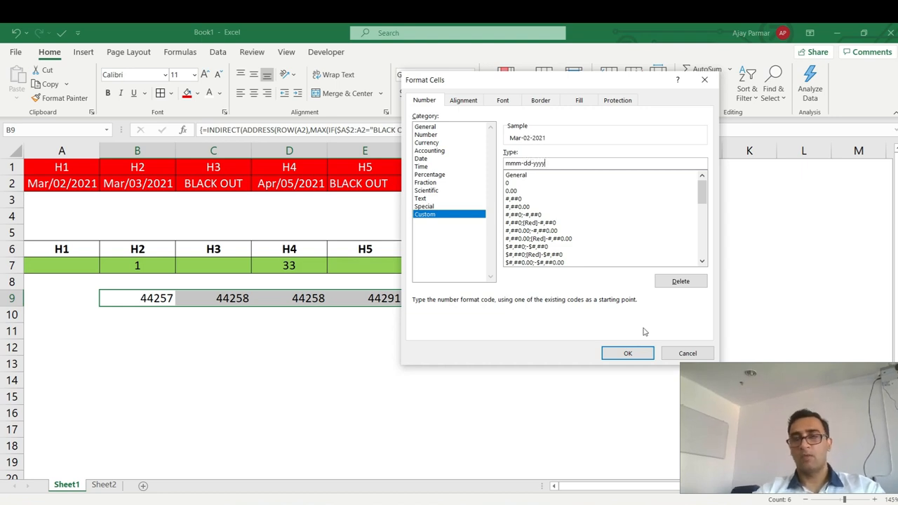
{"action": "left_click", "coordinate": [628, 353]}
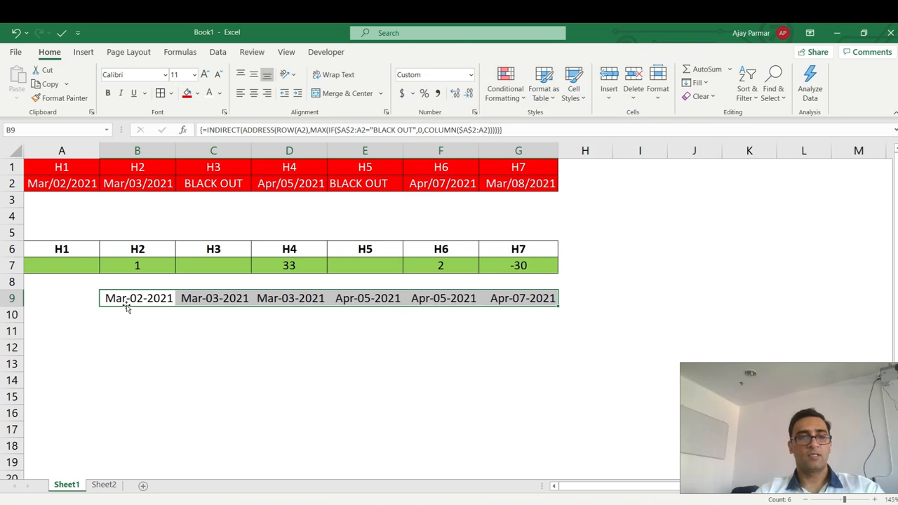
{"action": "left_click", "coordinate": [134, 298]}
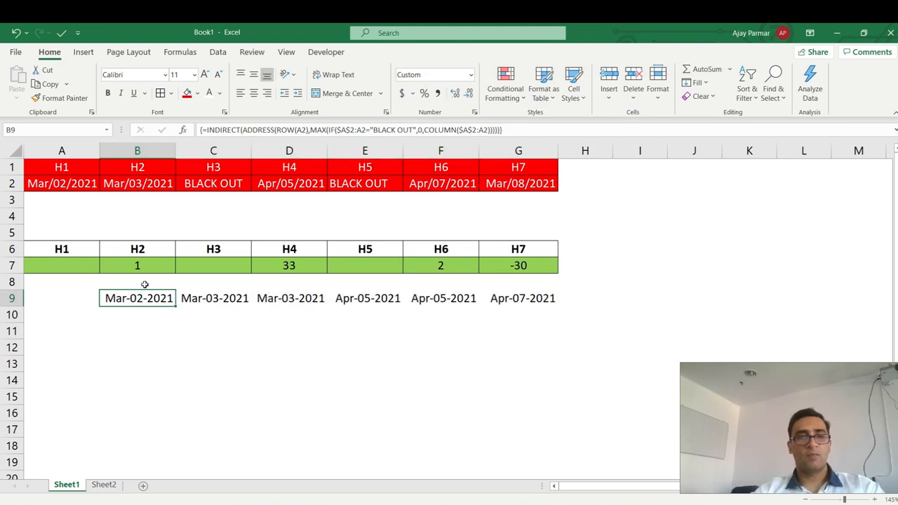
{"action": "left_click", "coordinate": [223, 181]}
{"action": "left_click", "coordinate": [289, 181]}
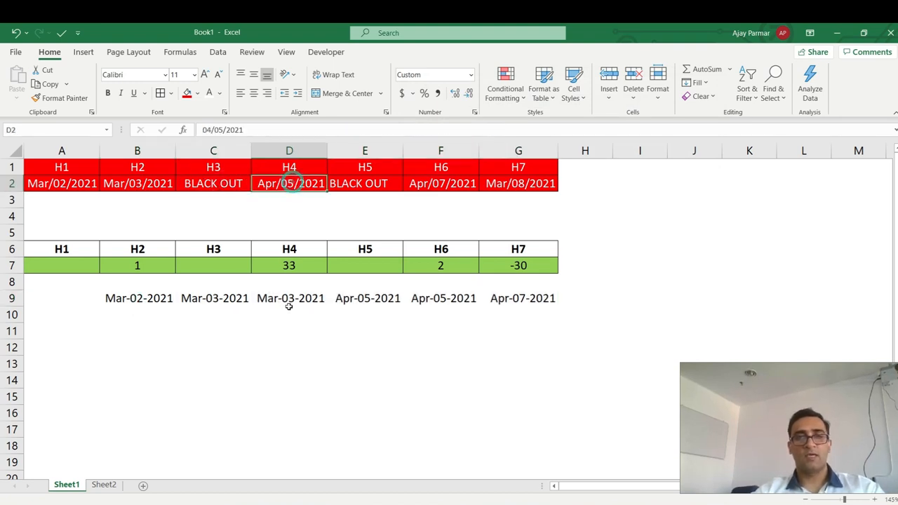
{"action": "left_click", "coordinate": [287, 303]}
{"action": "left_click", "coordinate": [146, 182]}
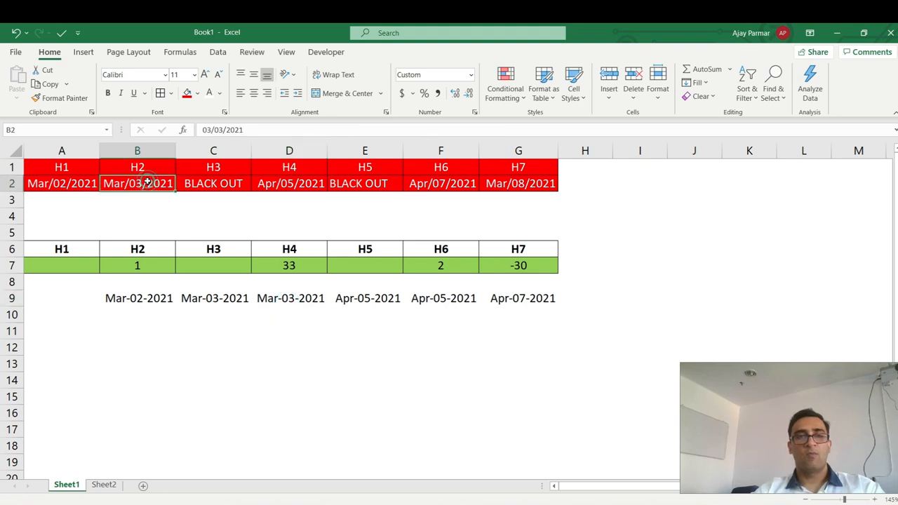
{"action": "left_click", "coordinate": [516, 186]}
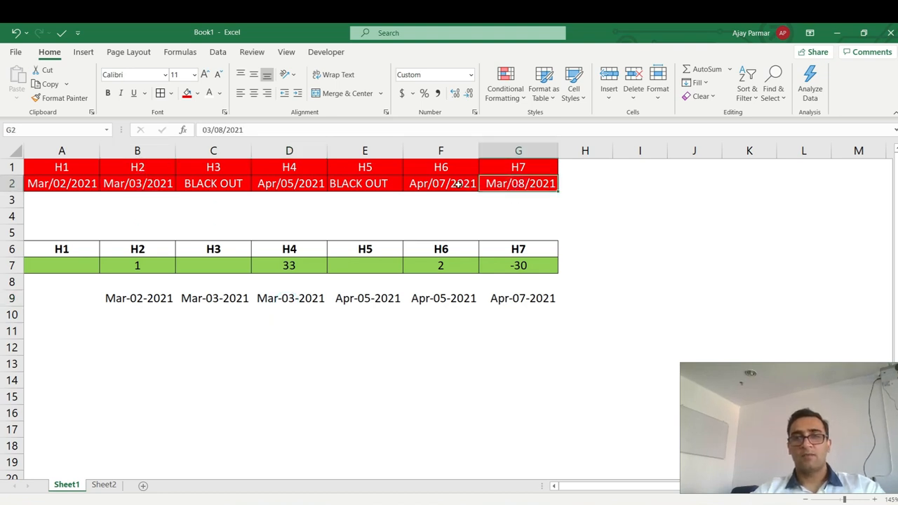
{"action": "left_click", "coordinate": [524, 300]}
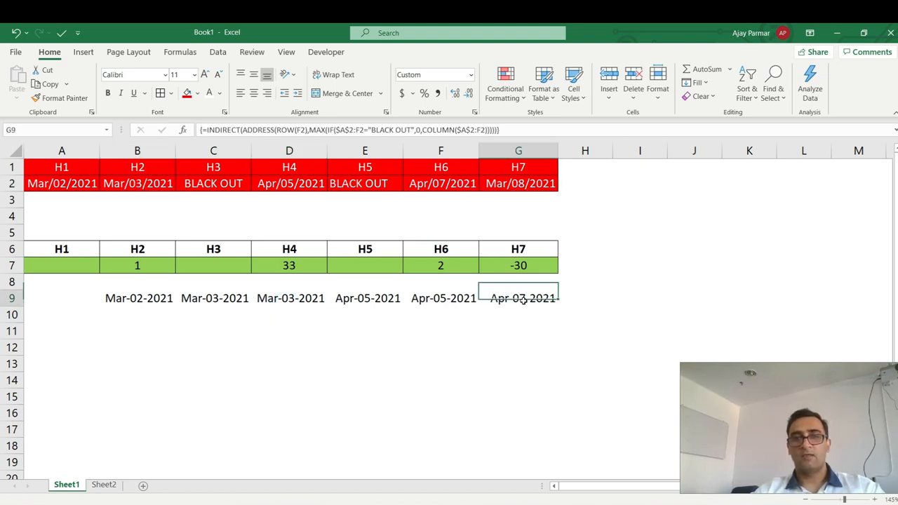
{"action": "left_click", "coordinate": [436, 183]}
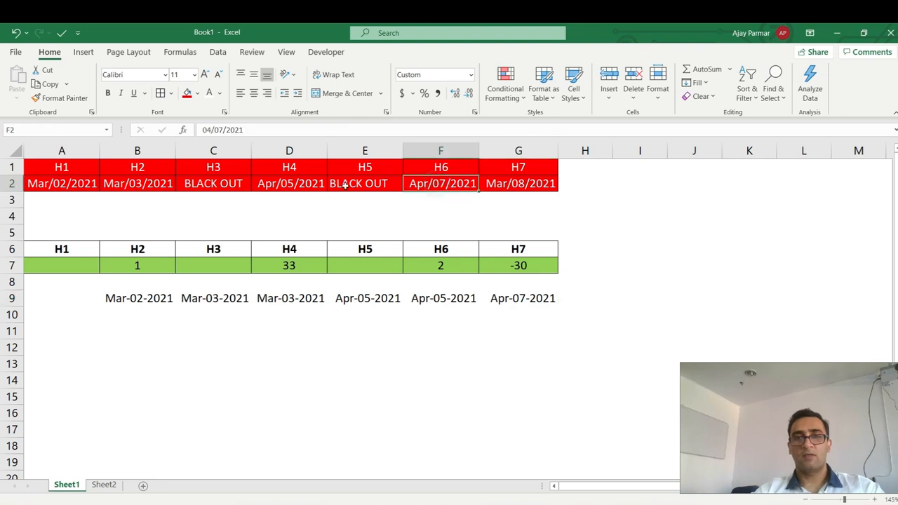
{"action": "left_click", "coordinate": [436, 295]}
{"action": "left_click", "coordinate": [134, 300]}
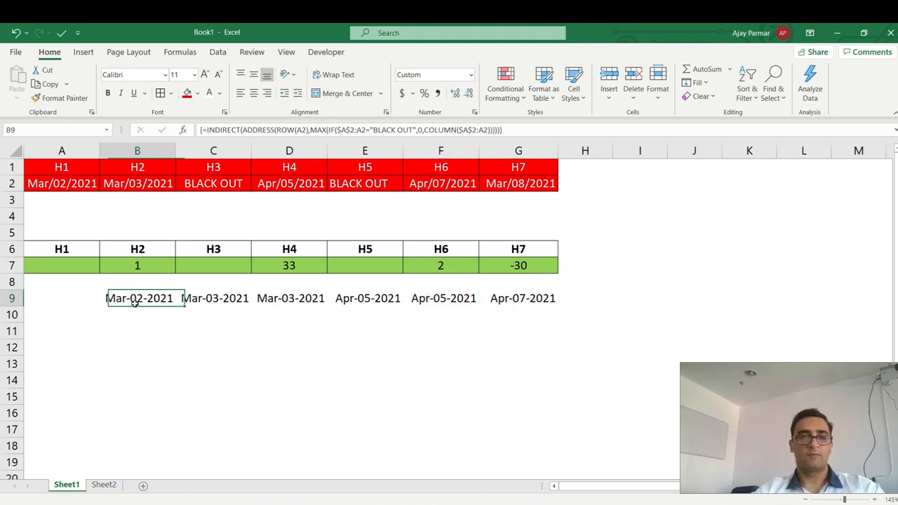
Prefix B9's INDIRECT formula with B2- as an array formula and fill it across to G9.
{"action": "left_click", "coordinate": [208, 130]}
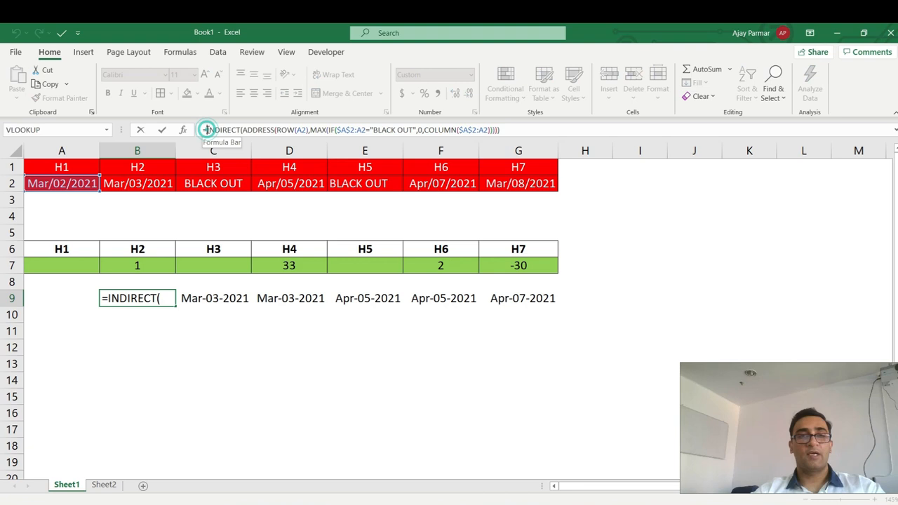
{"action": "left_click", "coordinate": [140, 184]}
{"action": "type", "text": "-"}
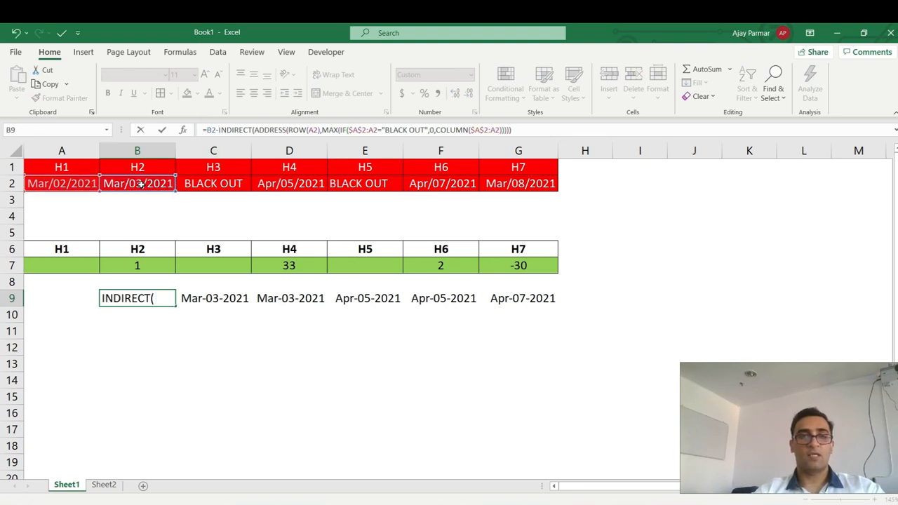
{"action": "key", "text": "ctrl+shift+Return"}
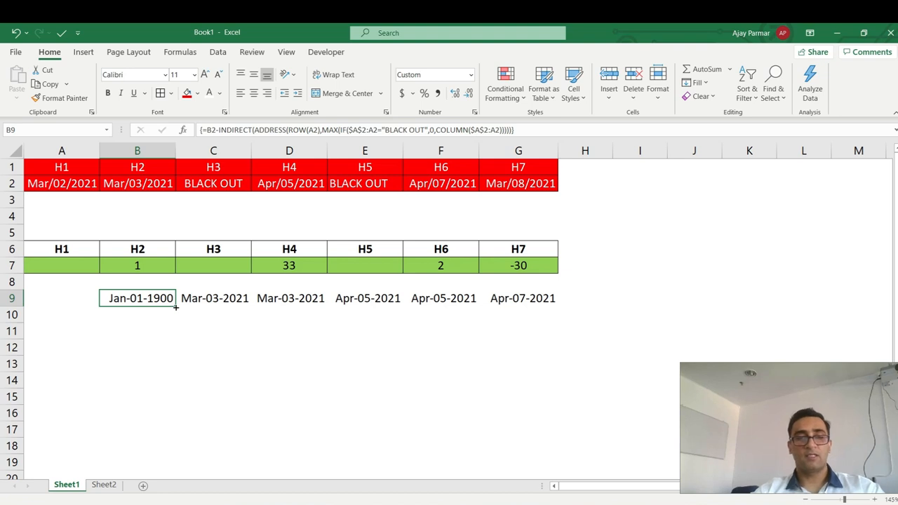
{"action": "left_click_drag", "start_coordinate": [176, 307], "coordinate": [535, 306]}
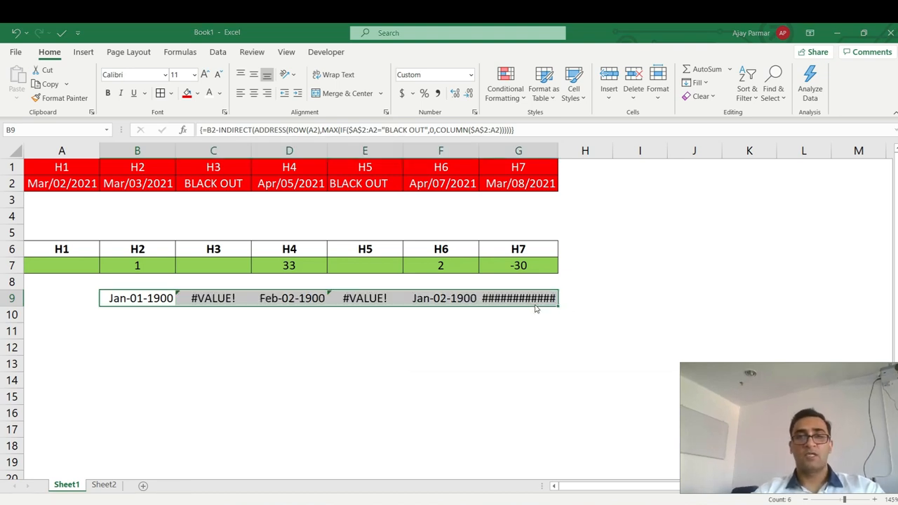
{"action": "key", "text": "ctrl+1"}
Set row 9 to the General number format and centre its values.
{"action": "left_click", "coordinate": [426, 134]}
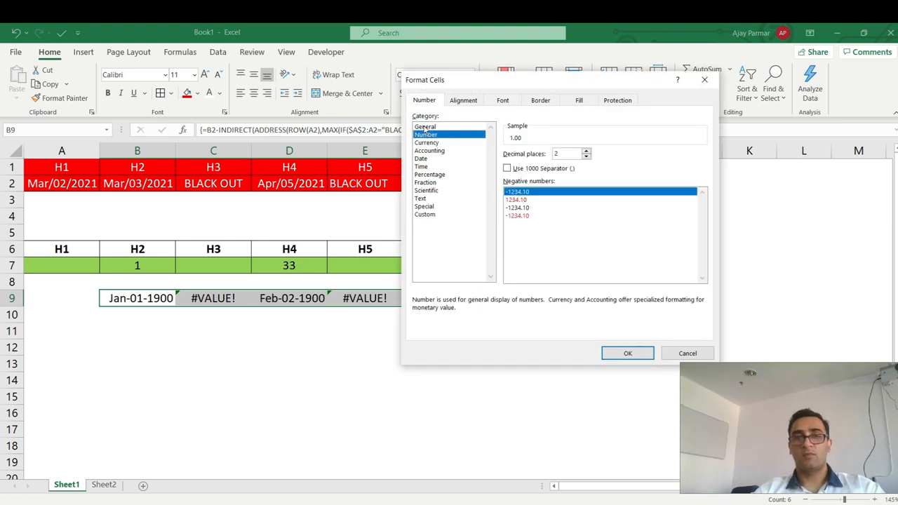
{"action": "left_click", "coordinate": [425, 127]}
{"action": "left_click", "coordinate": [628, 352]}
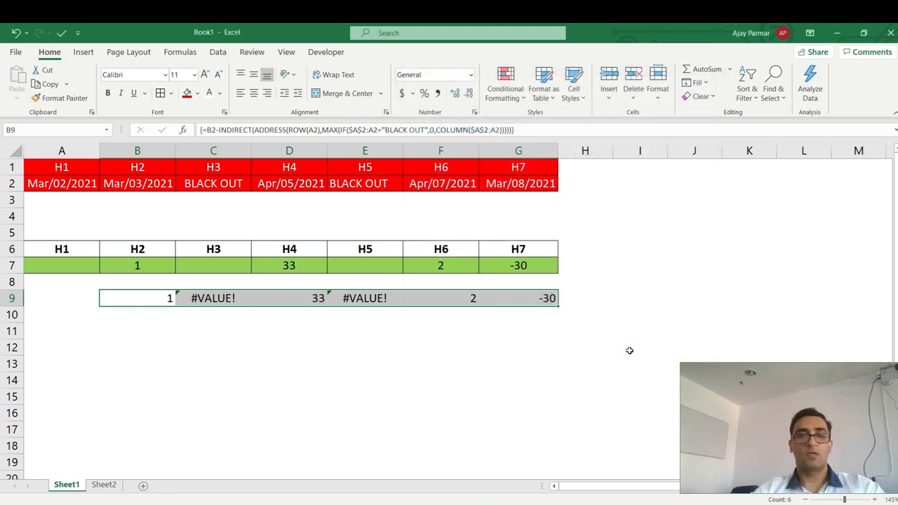
{"action": "left_click", "coordinate": [256, 96]}
Review B9's formula and C9's #VALUE! result against the BLACK OUT entry in C2.
{"action": "left_click", "coordinate": [146, 298]}
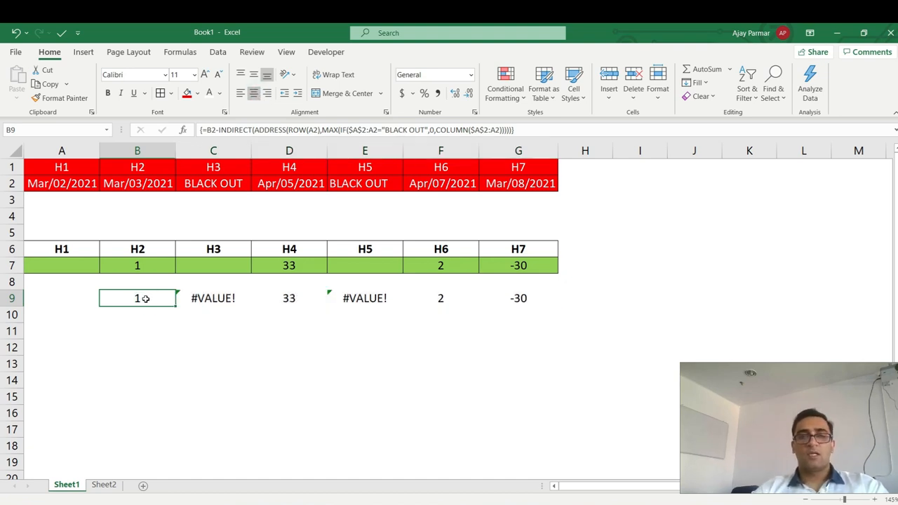
{"action": "left_click", "coordinate": [223, 299]}
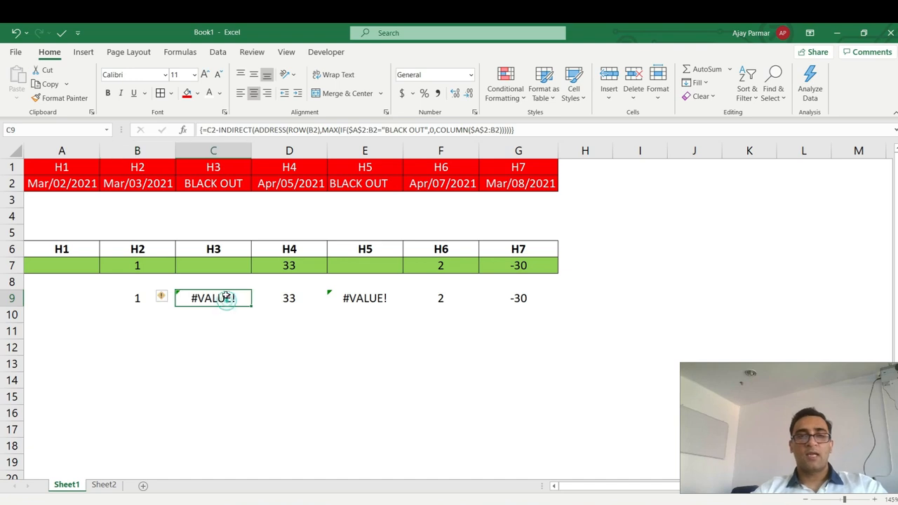
{"action": "left_click", "coordinate": [213, 183]}
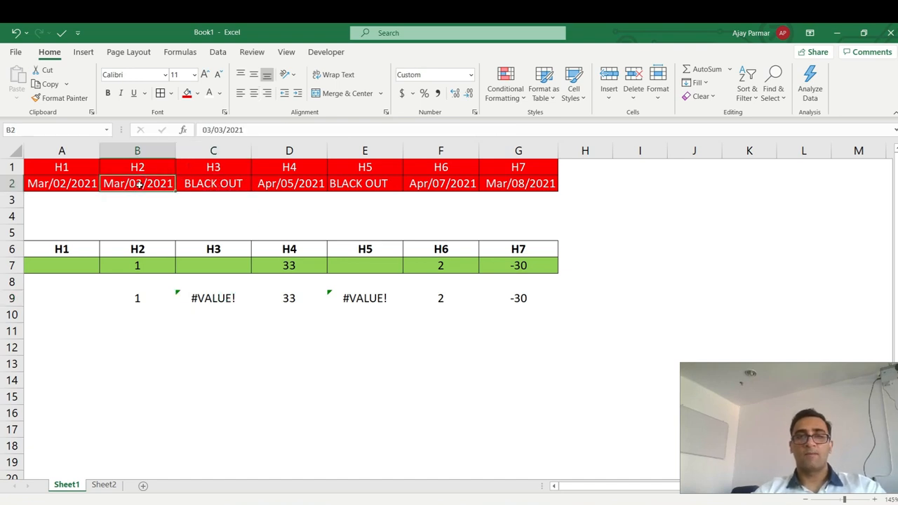
{"action": "left_click", "coordinate": [138, 298]}
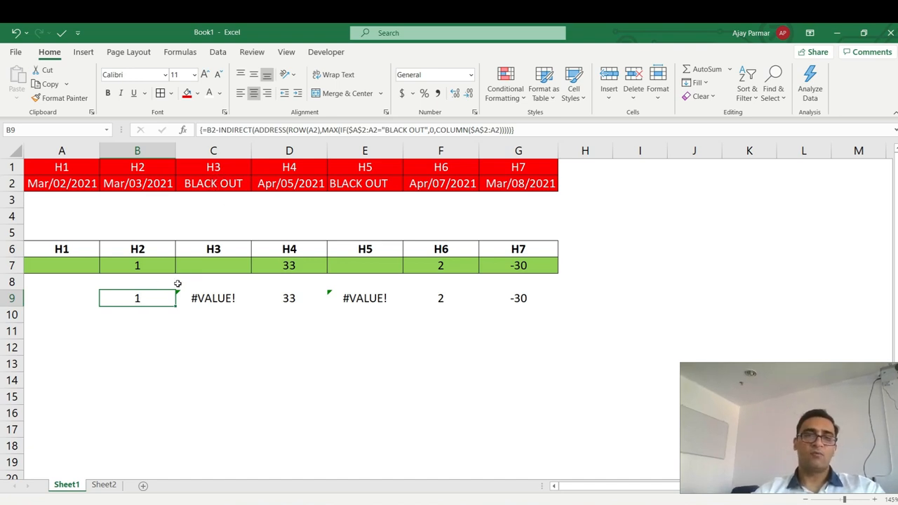
Wrap B9's gap formula in IFERROR(…,"") as an array formula and fill it across B9:G9.
{"action": "left_click", "coordinate": [204, 130]}
{"action": "type", "text": "iferr"}
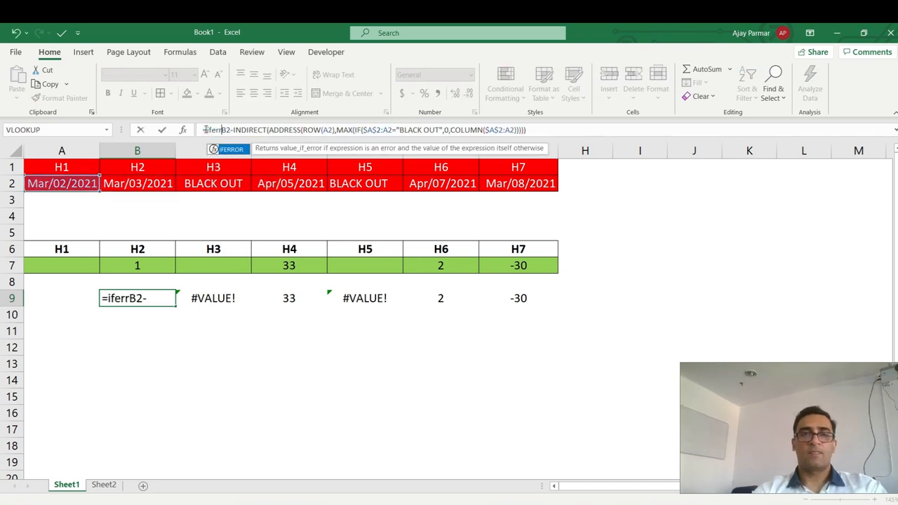
{"action": "key", "text": "Tab"}
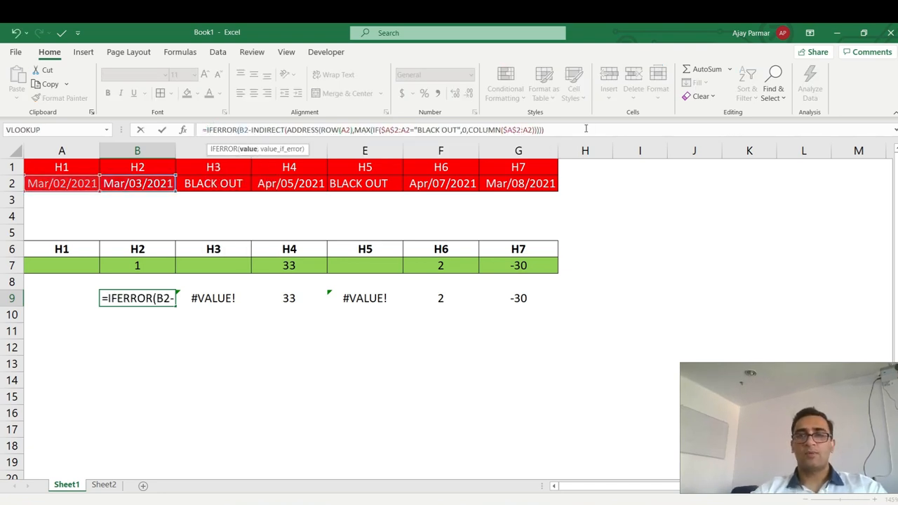
{"action": "left_click", "coordinate": [586, 128]}
{"action": "type", "text": ",\"\")"}
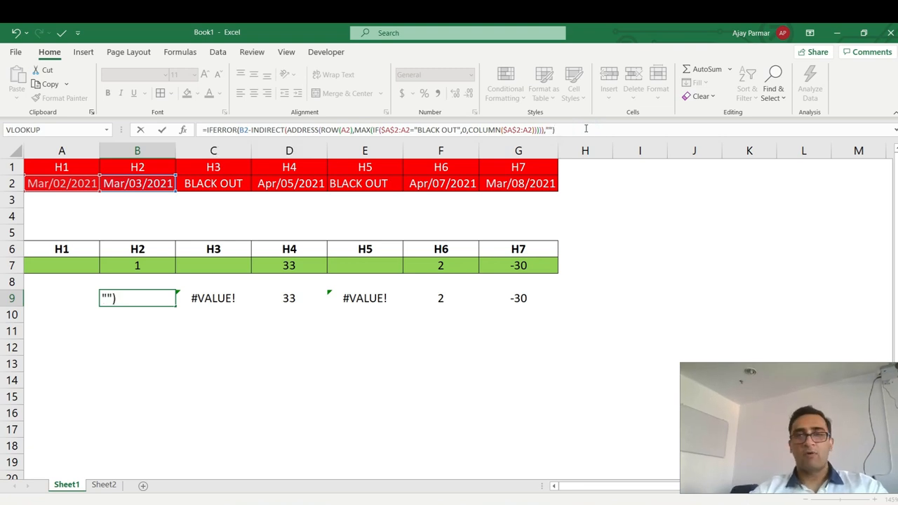
{"action": "key", "text": "ctrl+shift+Return"}
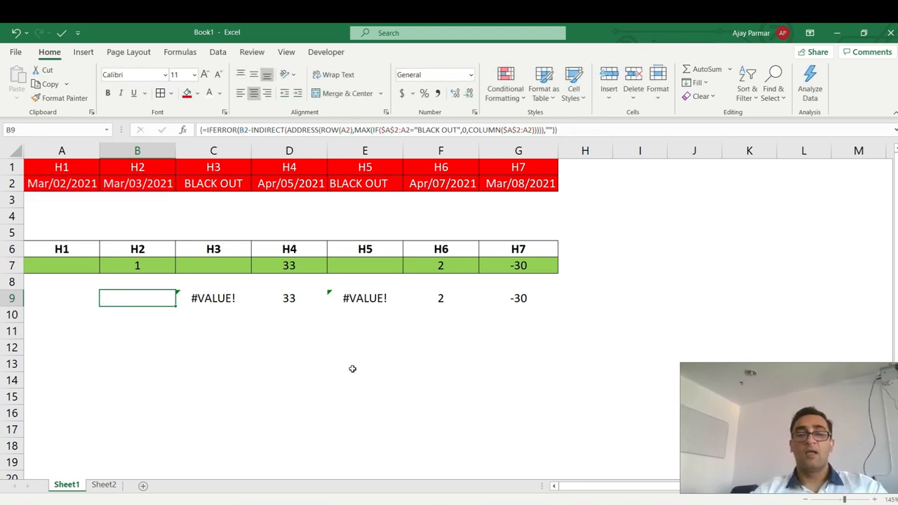
{"action": "left_click_drag", "start_coordinate": [177, 306], "coordinate": [524, 316]}
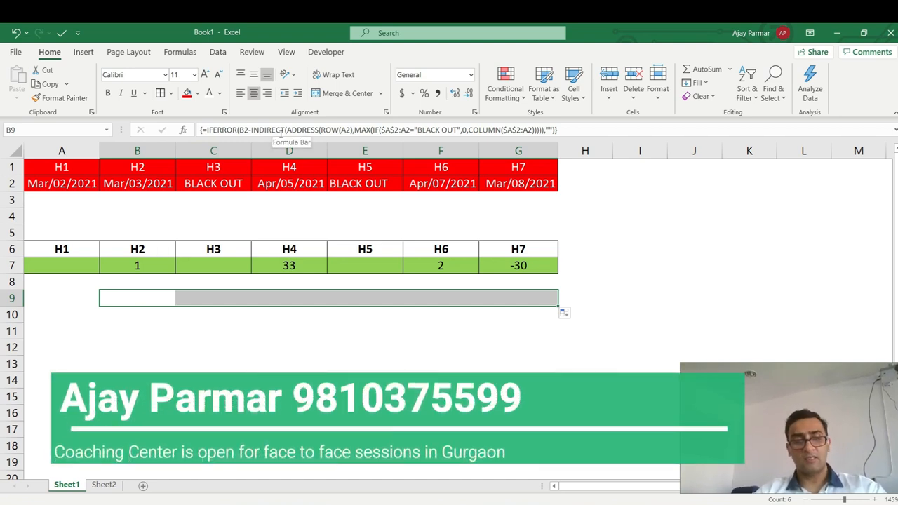
Undo the fill, recommit B9's IFERROR formula and refill to G9, showing 1, blank, 33, blank, 2, -30.
{"action": "key", "text": "ctrl+z"}
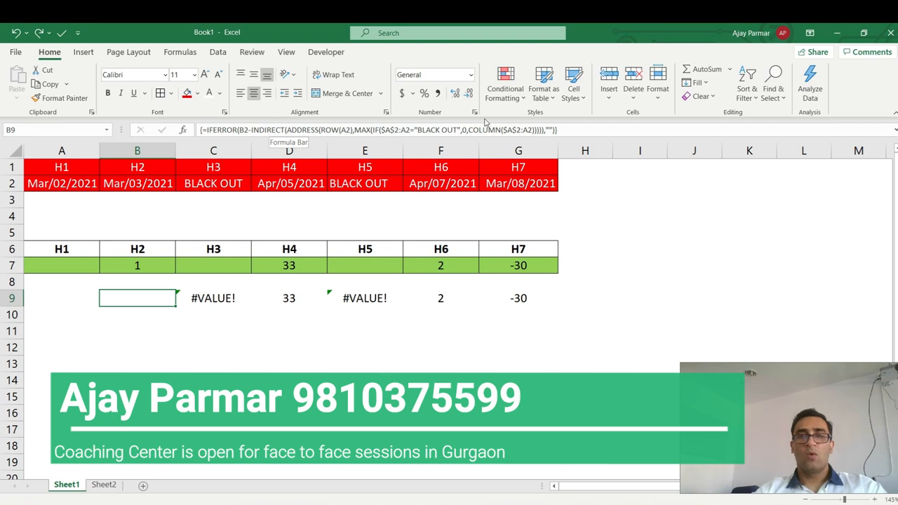
{"action": "left_click", "coordinate": [595, 134]}
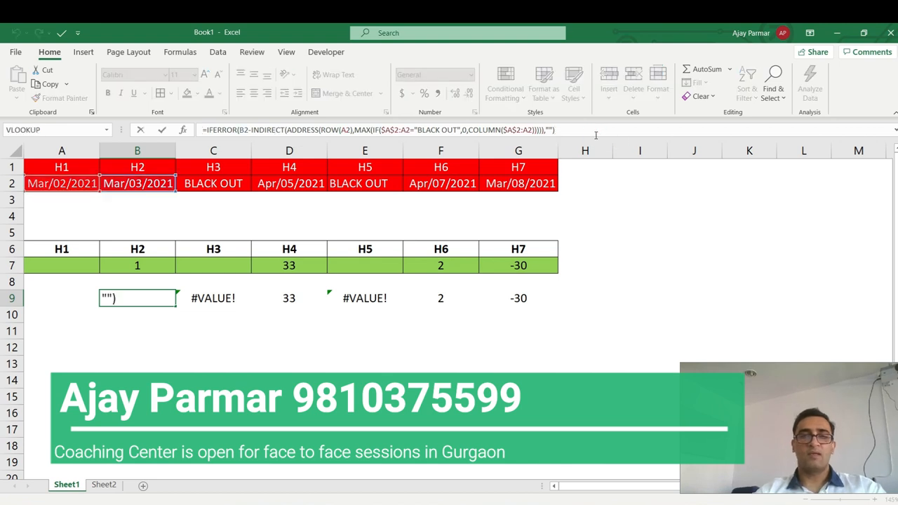
{"action": "key", "text": "ctrl+shift+Return"}
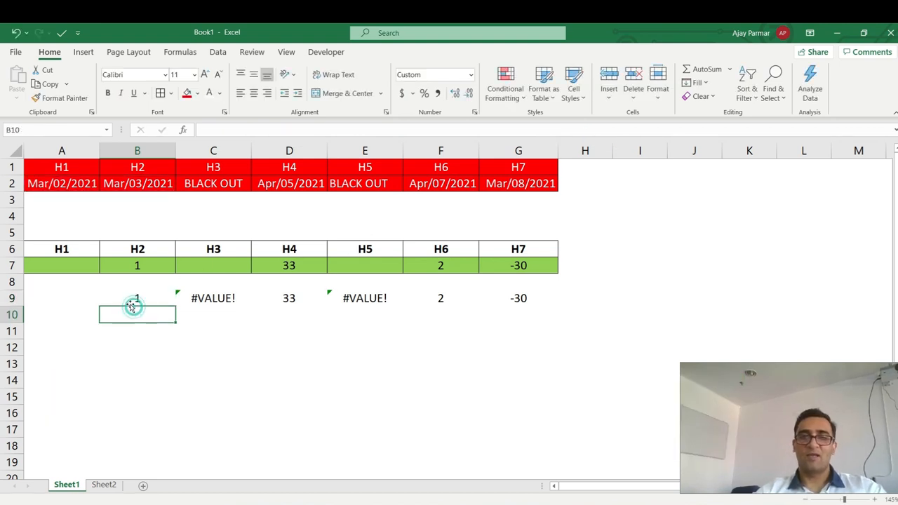
{"action": "left_click", "coordinate": [130, 300]}
{"action": "left_click_drag", "start_coordinate": [175, 306], "coordinate": [542, 308]}
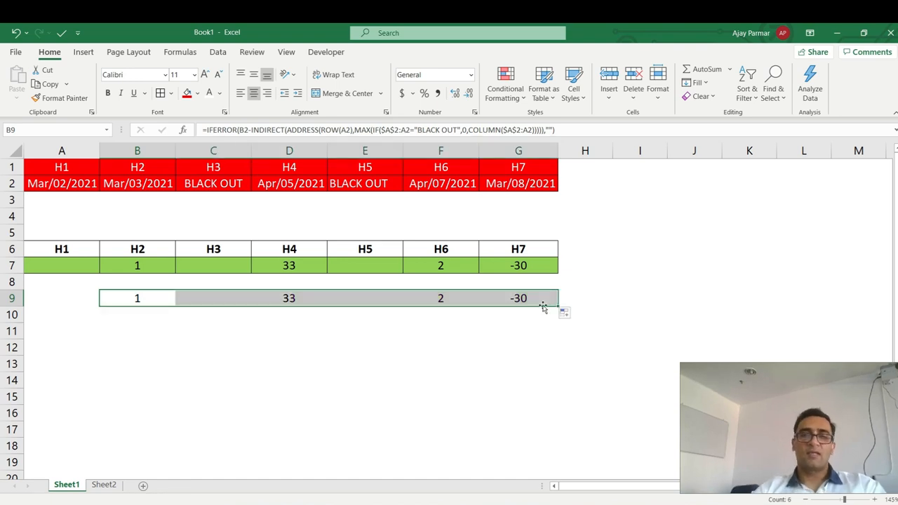
{"action": "left_click", "coordinate": [139, 299]}
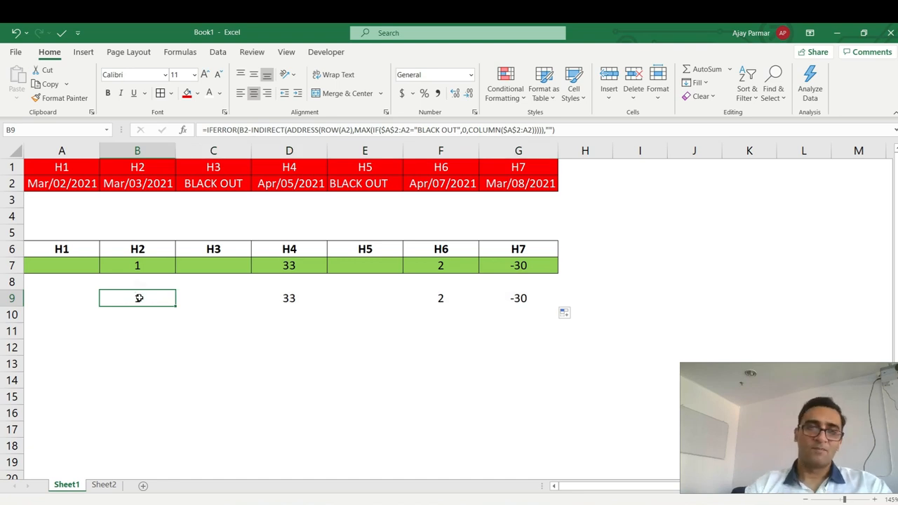